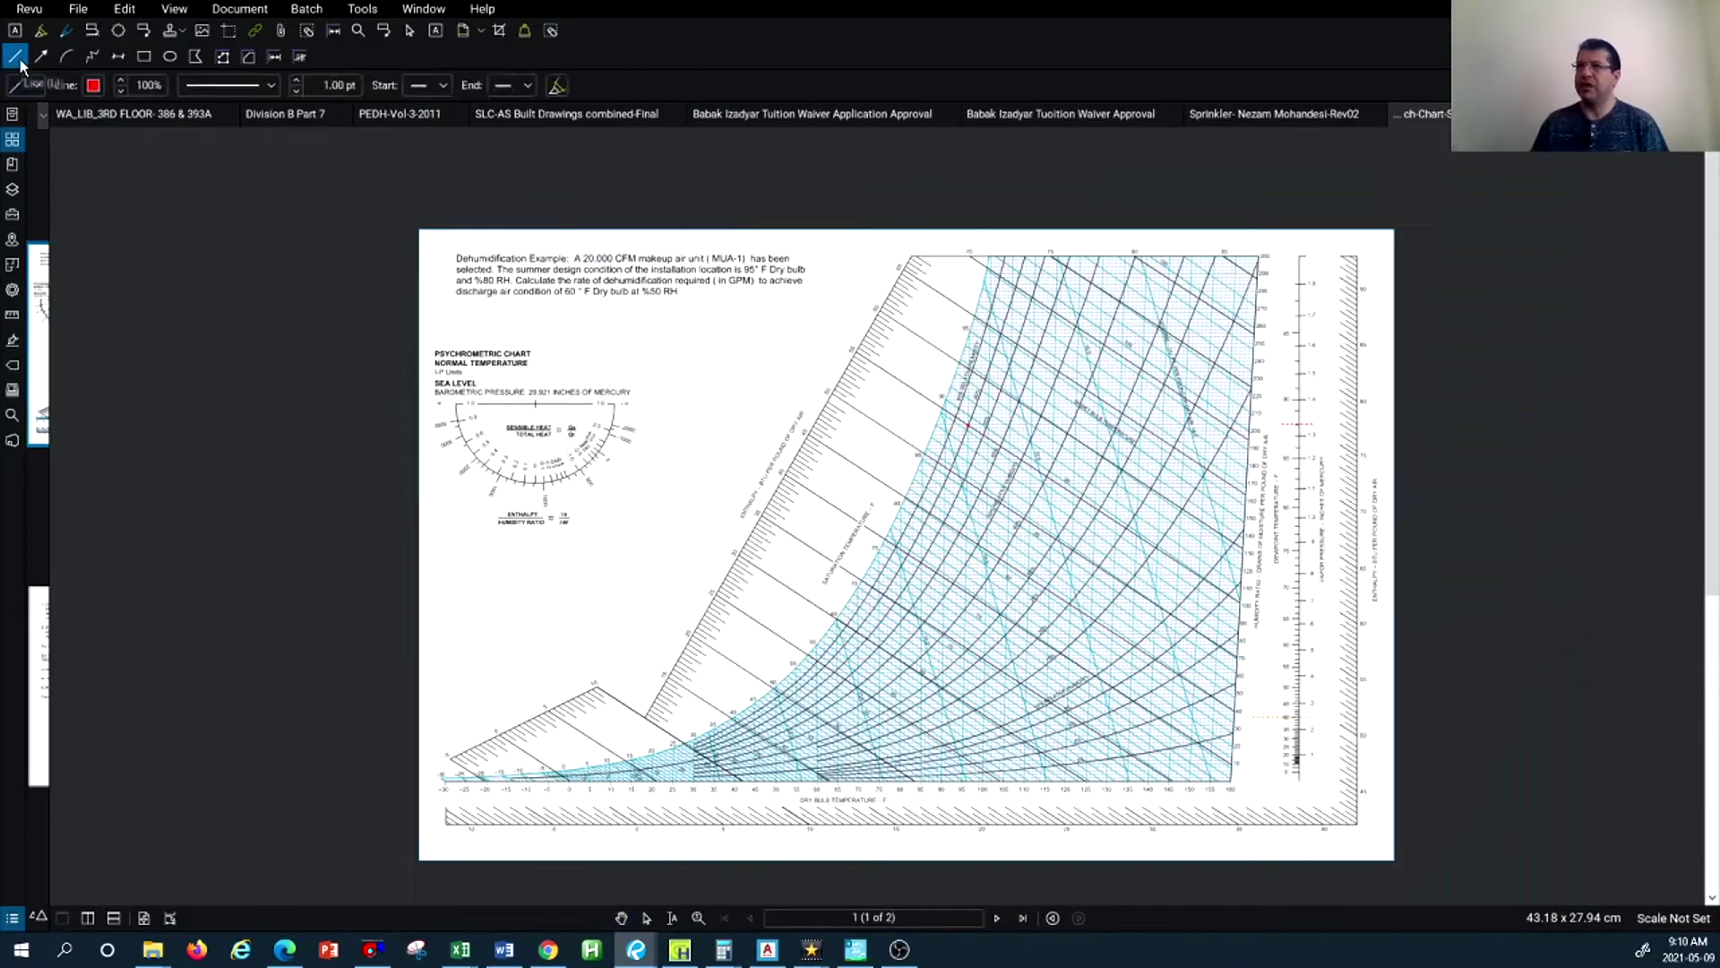
Draw a red line from 95°F on the dry-bulb axis up to the red design-point dot
click(968, 425)
scroll(972, 798, up, 8)
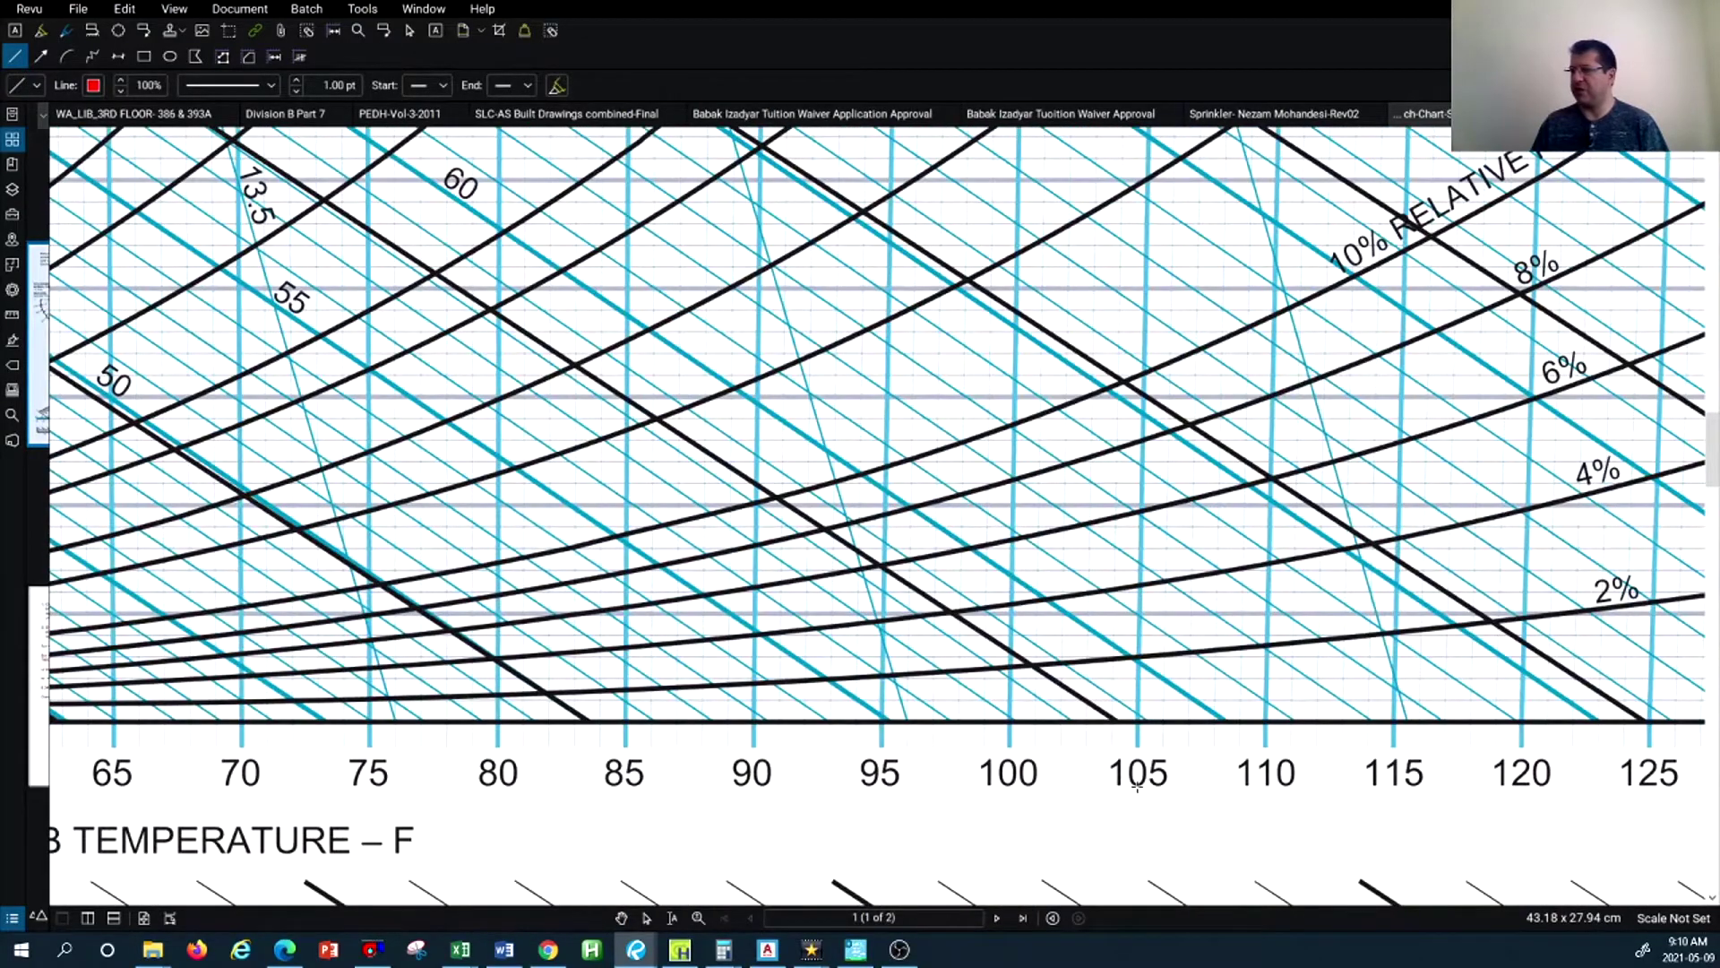
scroll(885, 743, up, 8)
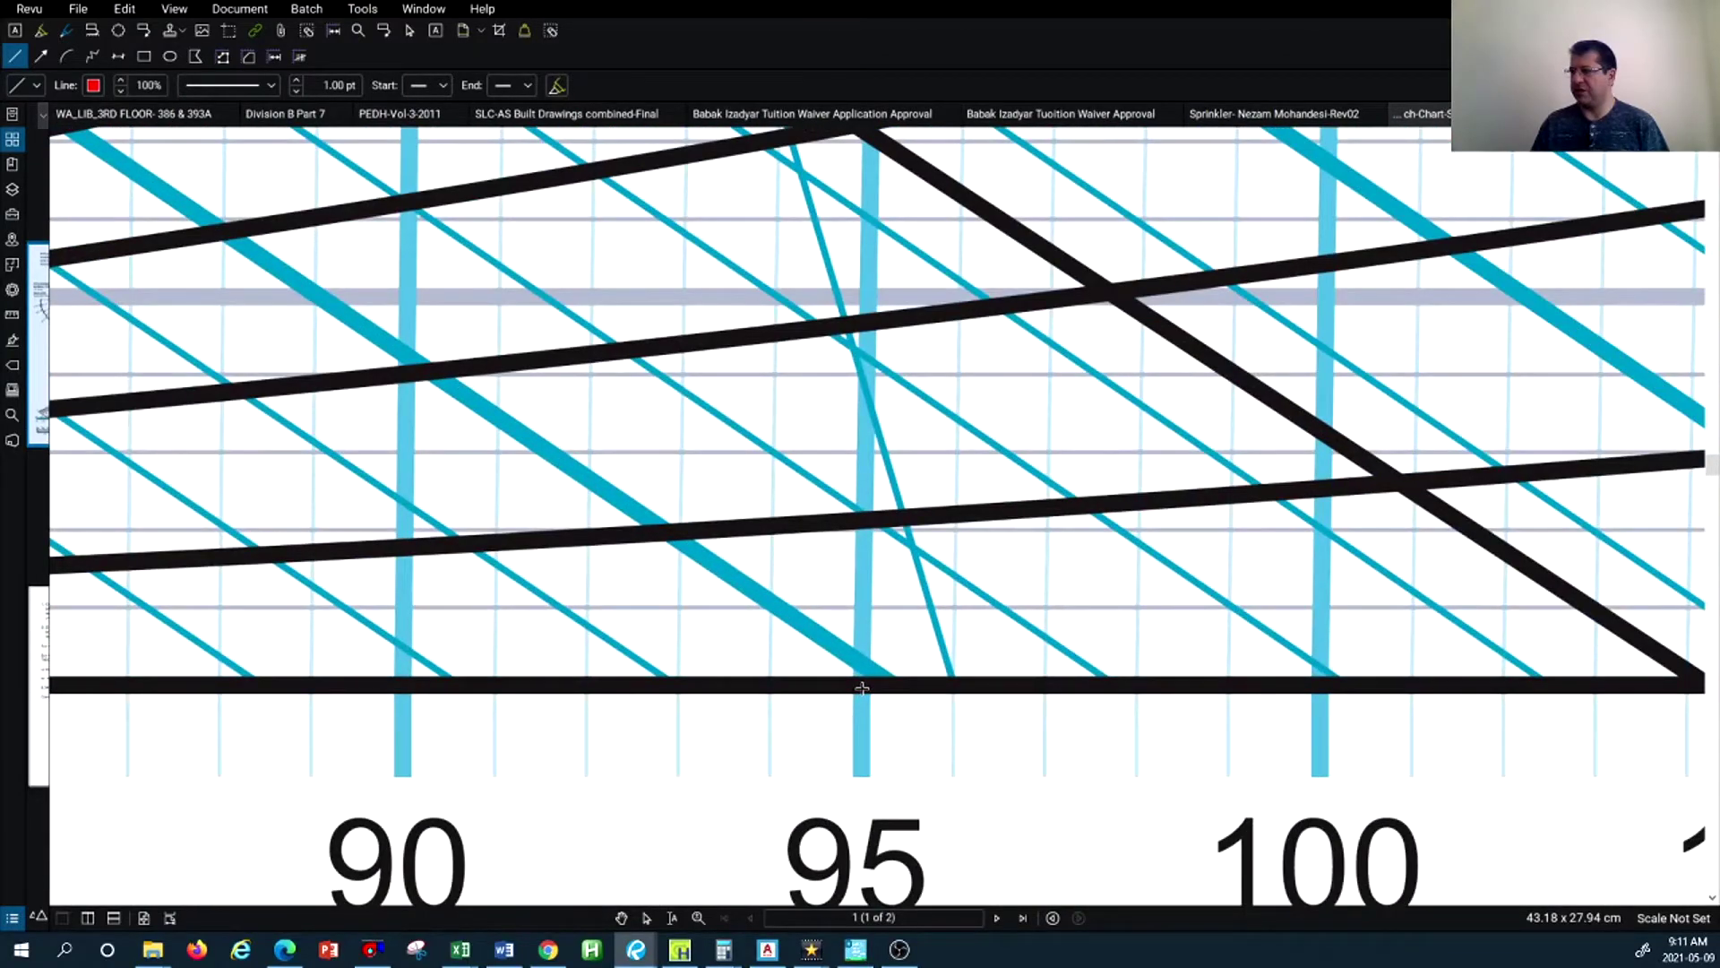
scroll(862, 688, down, 12)
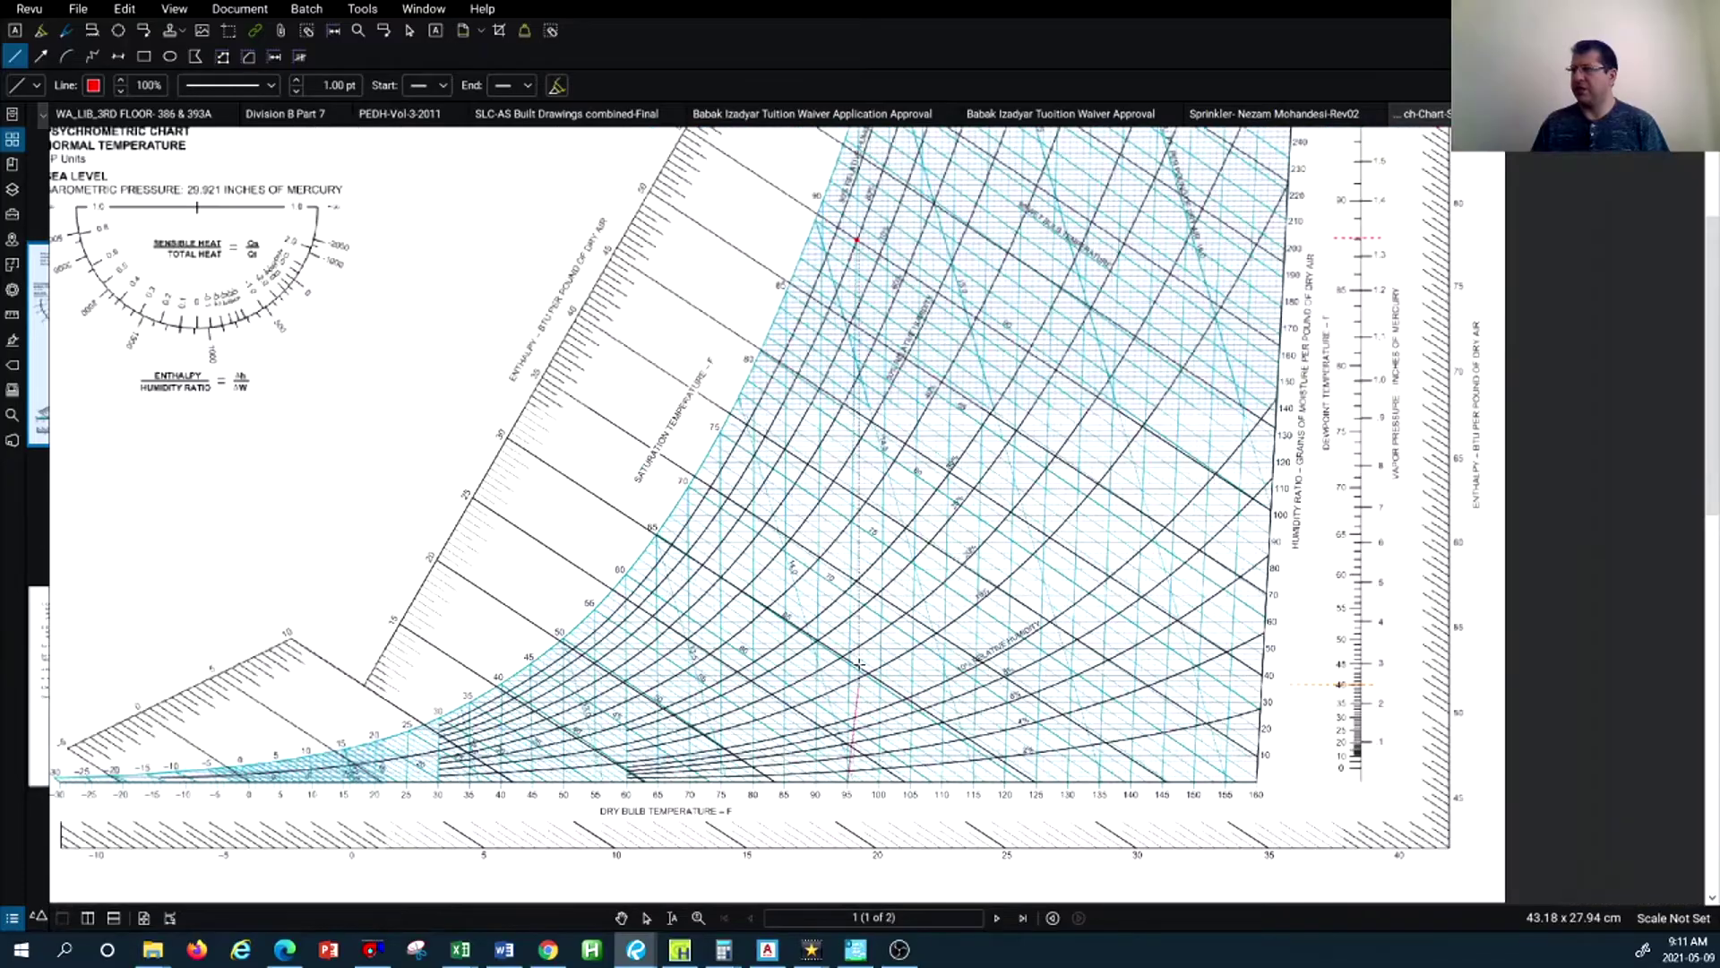
scroll(858, 442, up, 2)
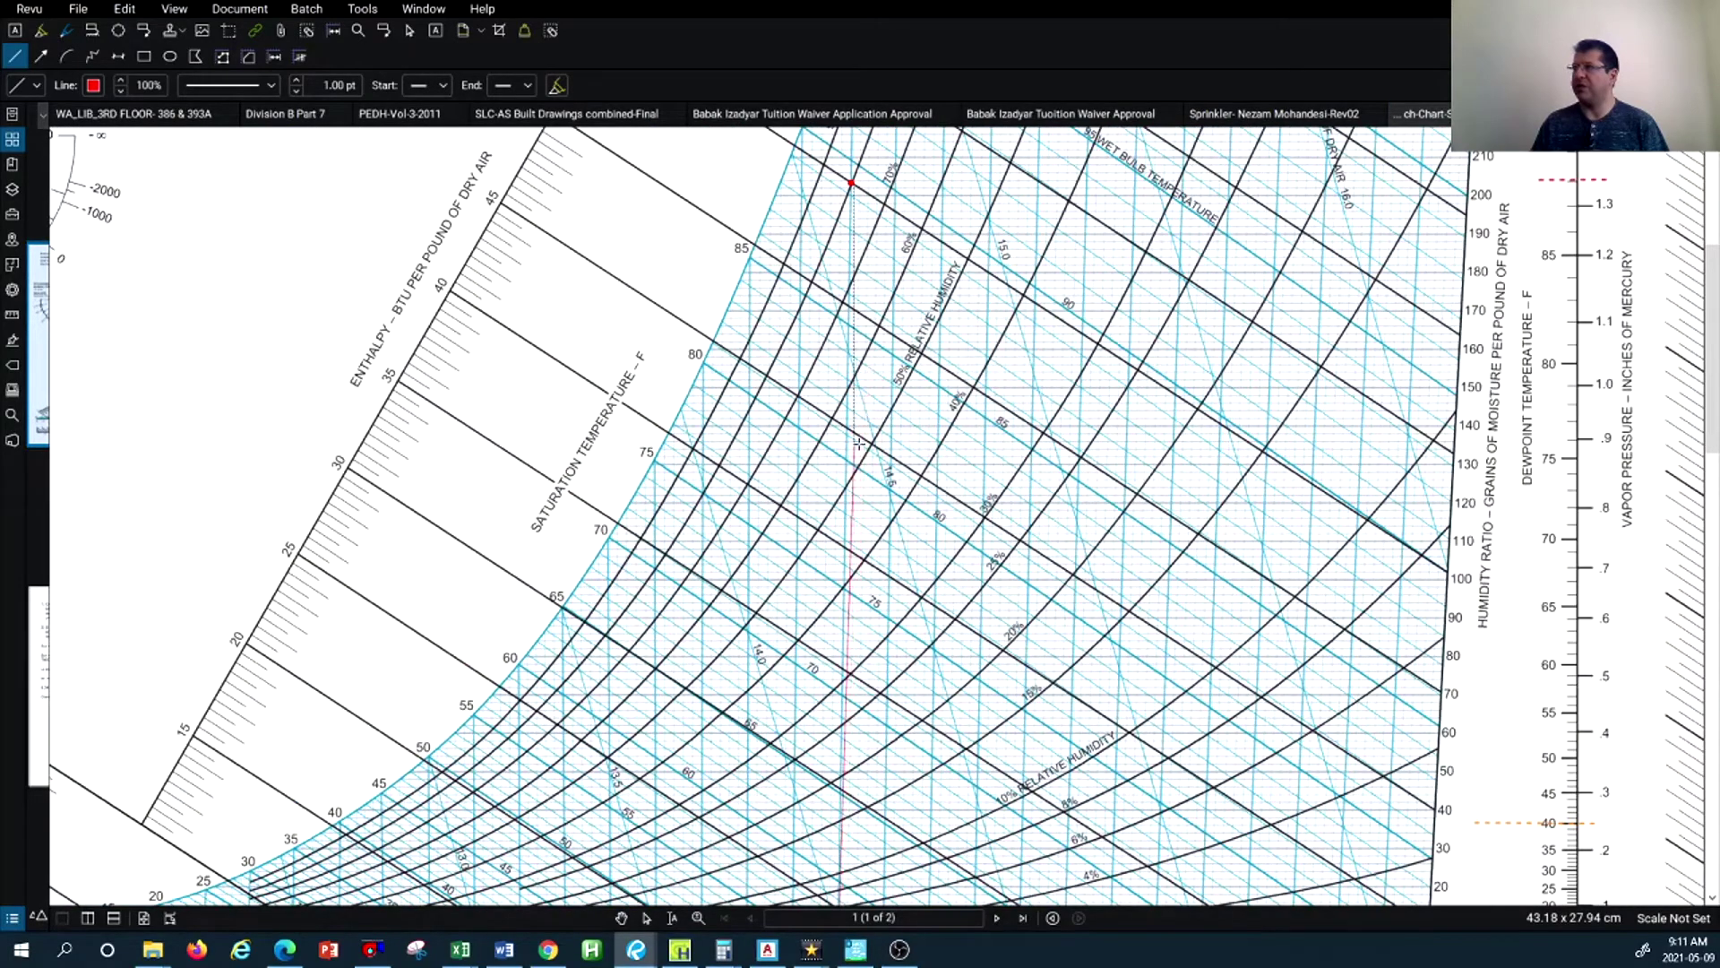
scroll(858, 443, down, 1)
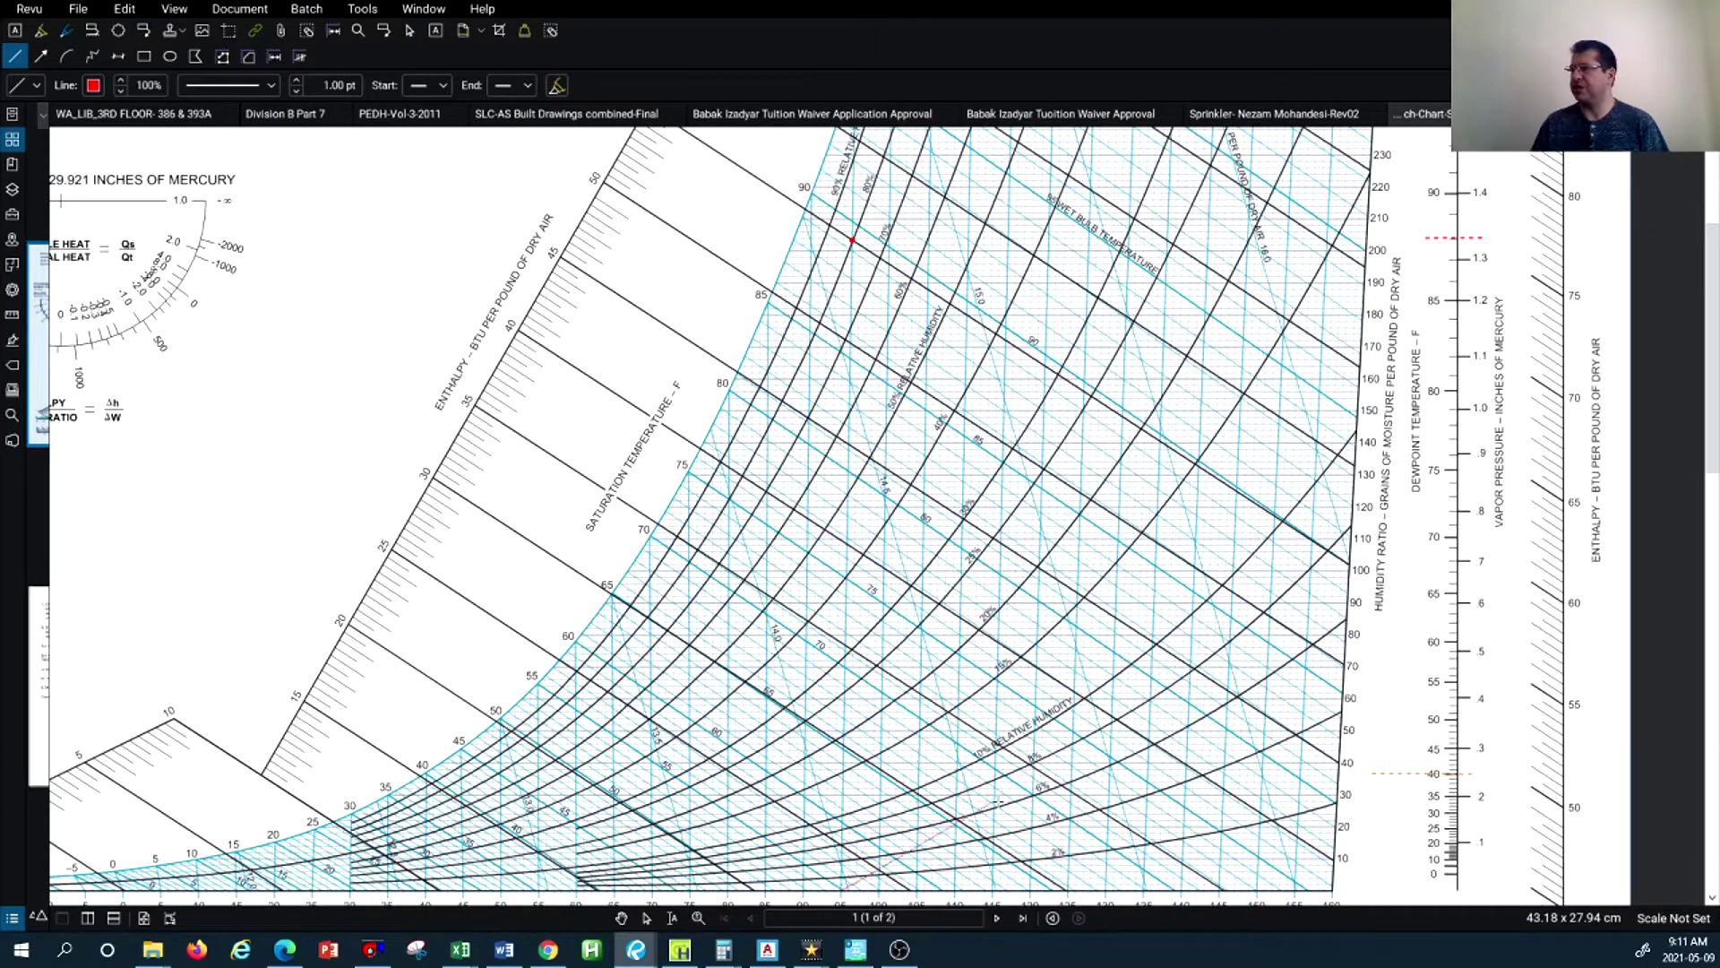
scroll(885, 236, up, 8)
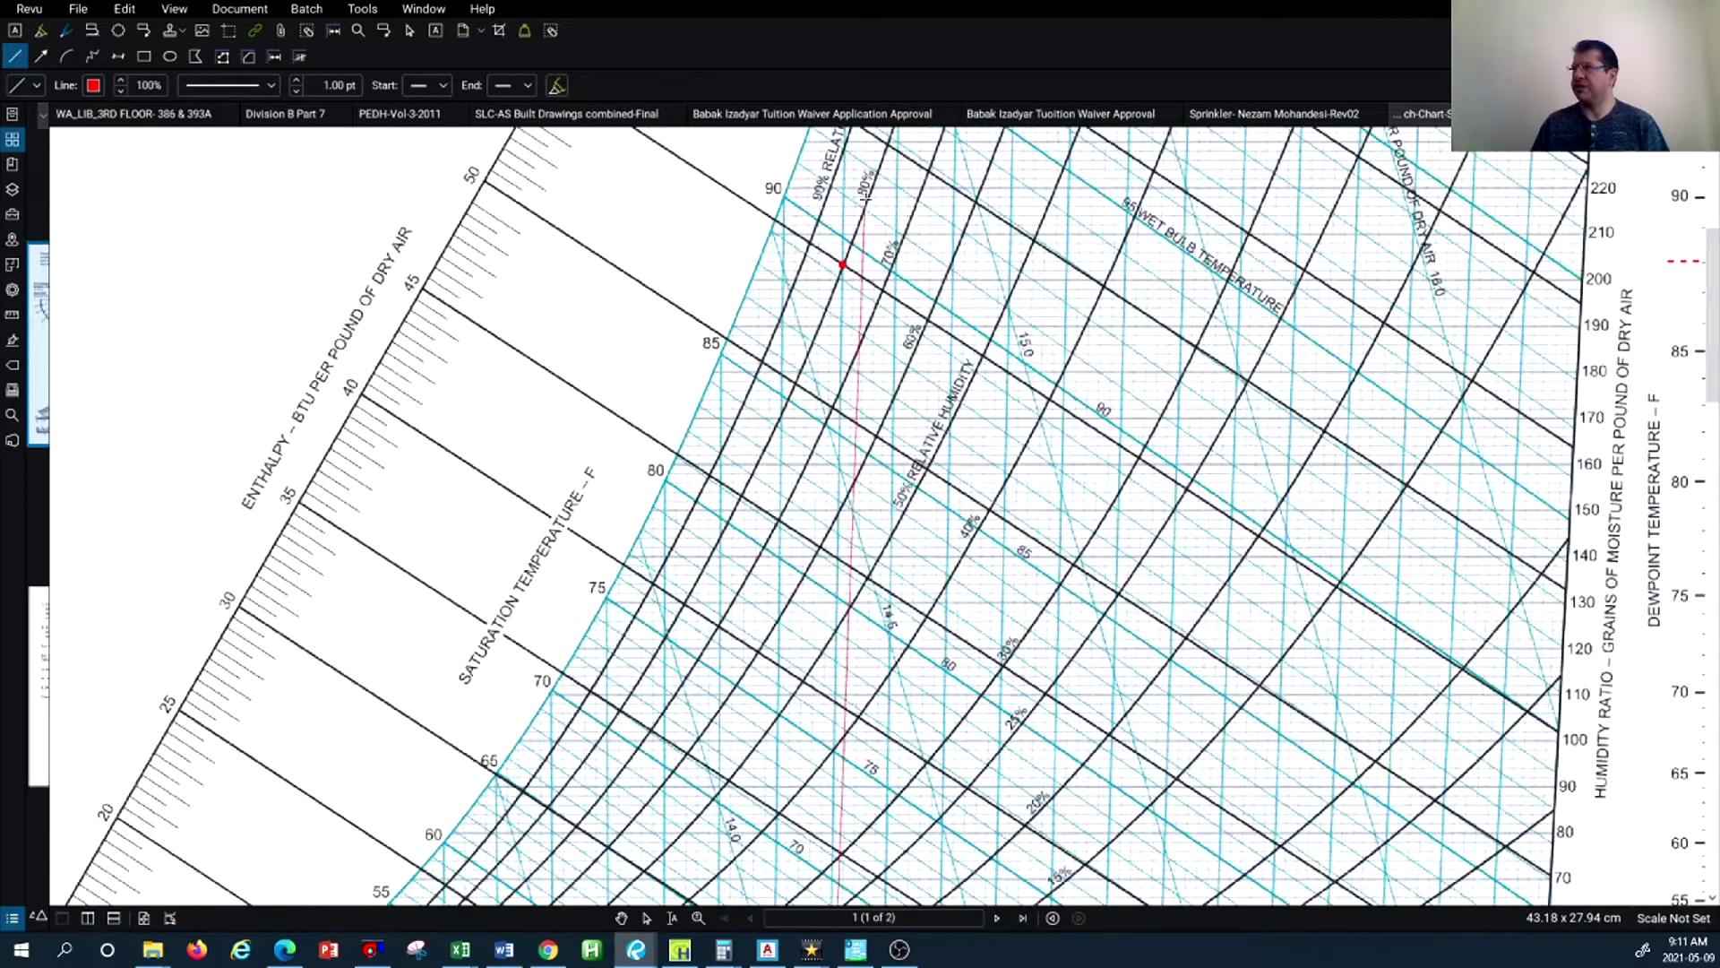
scroll(868, 345, up, 4)
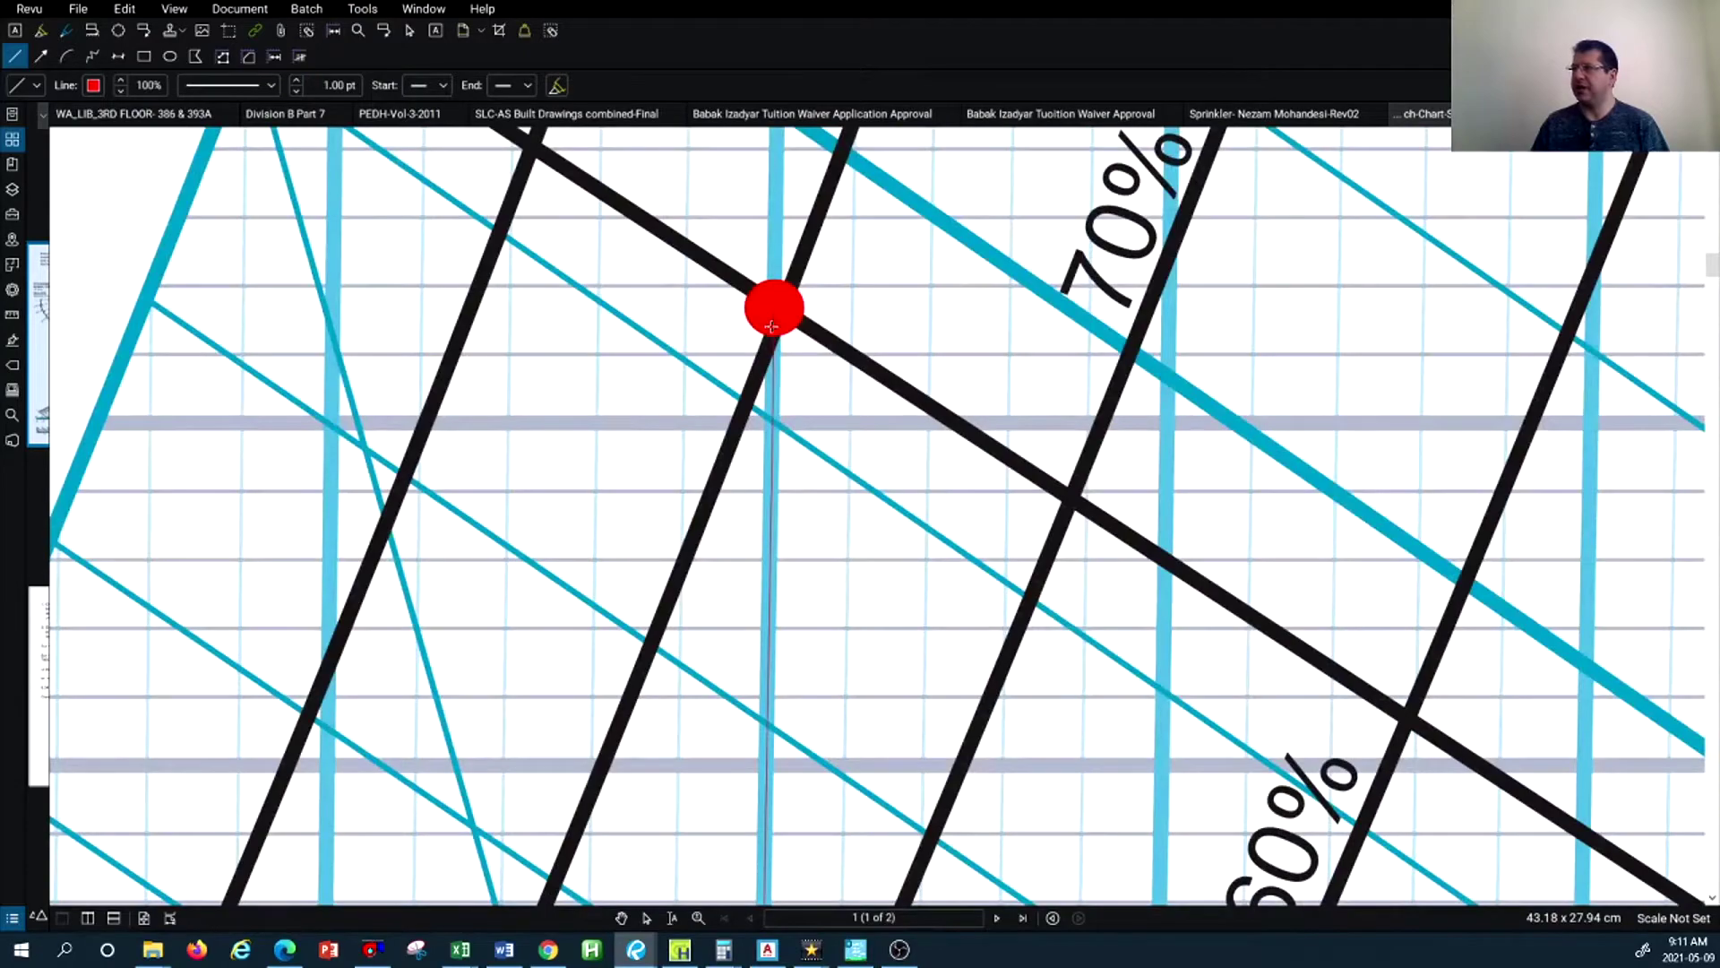
click(772, 326)
scroll(788, 359, down, 6)
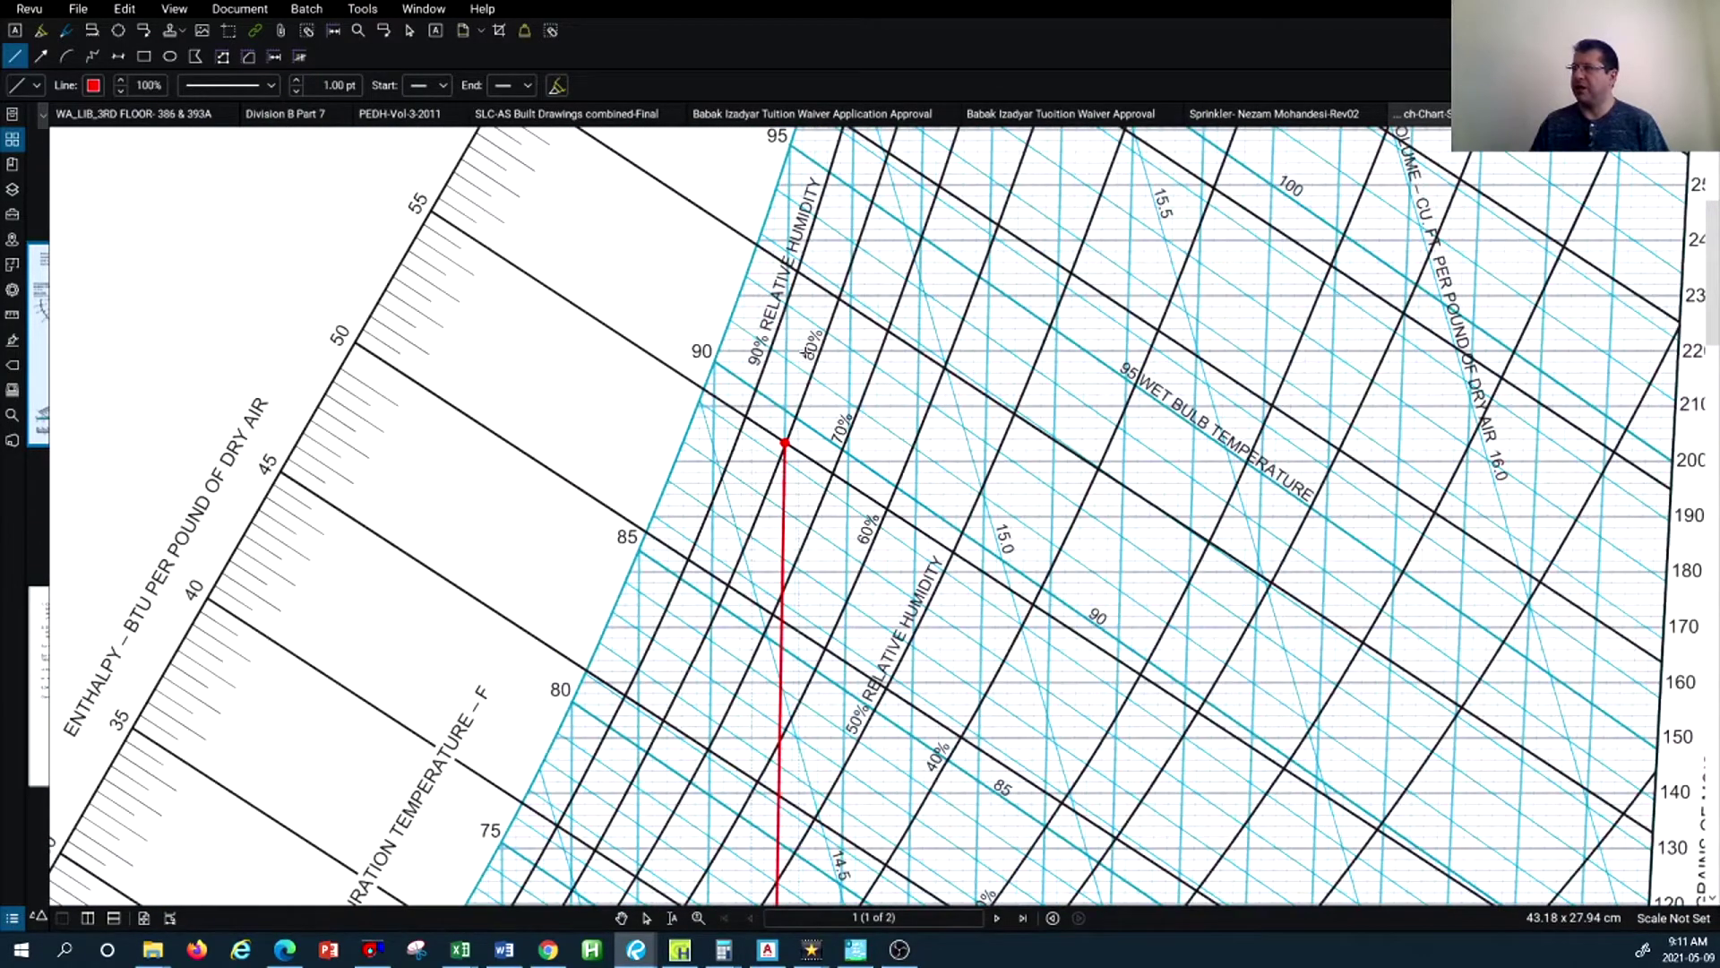
scroll(804, 376, up, 3)
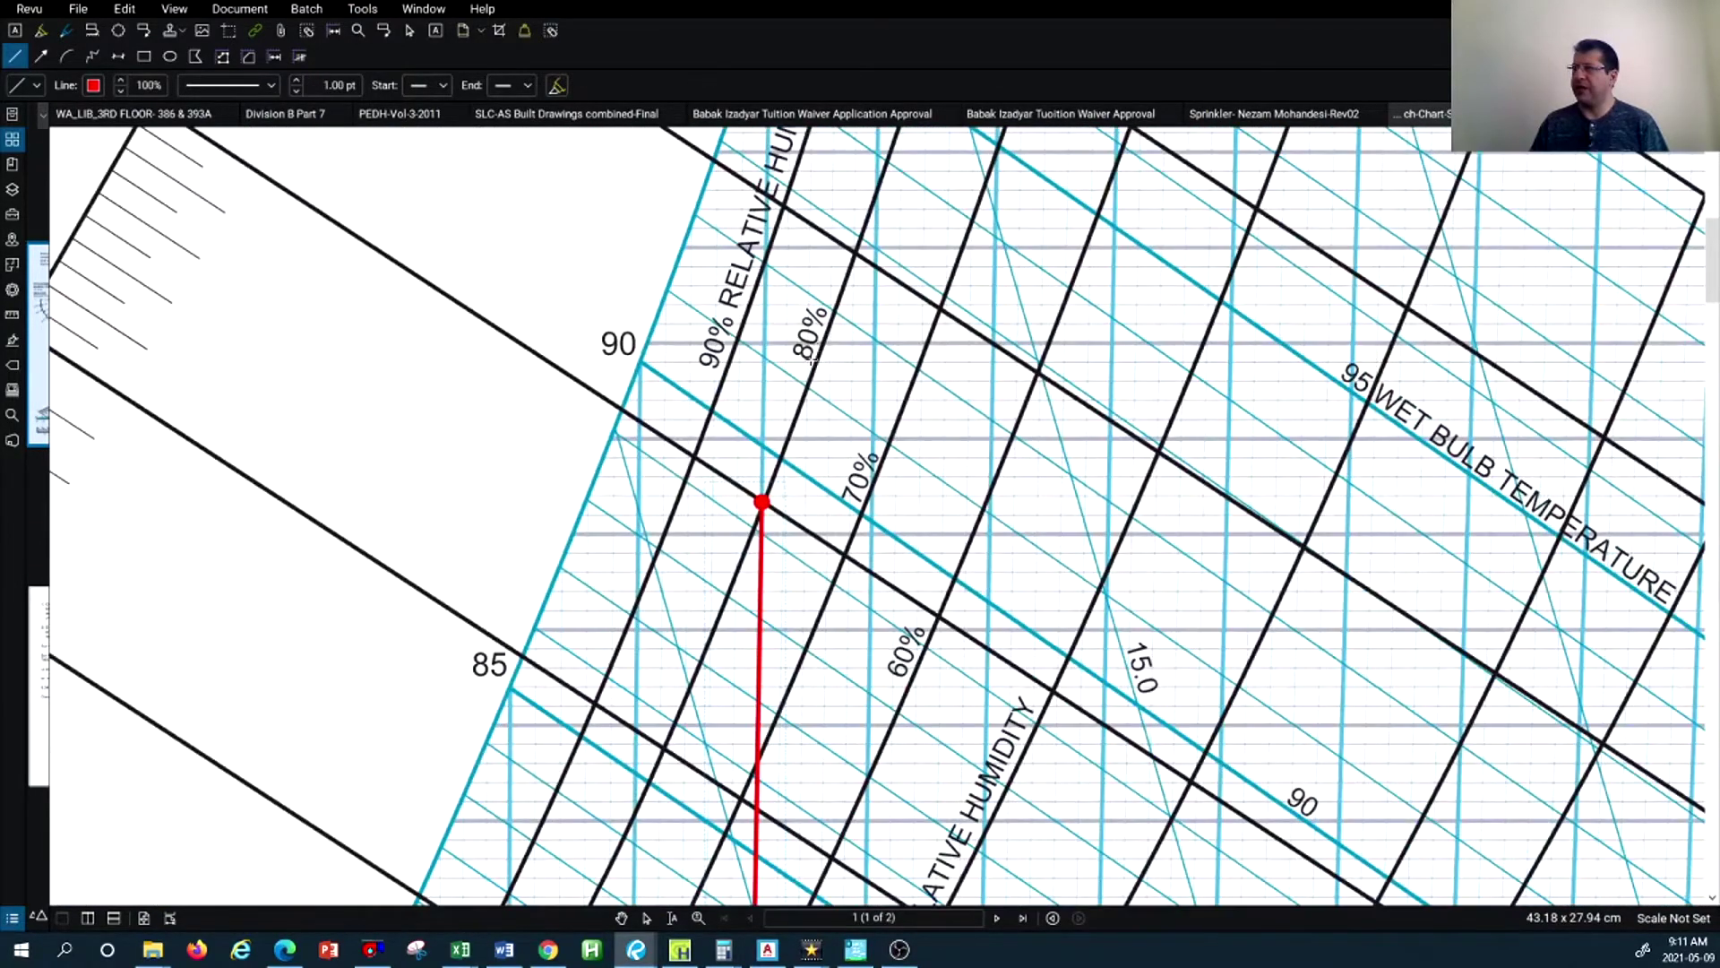
scroll(813, 391, down, 3)
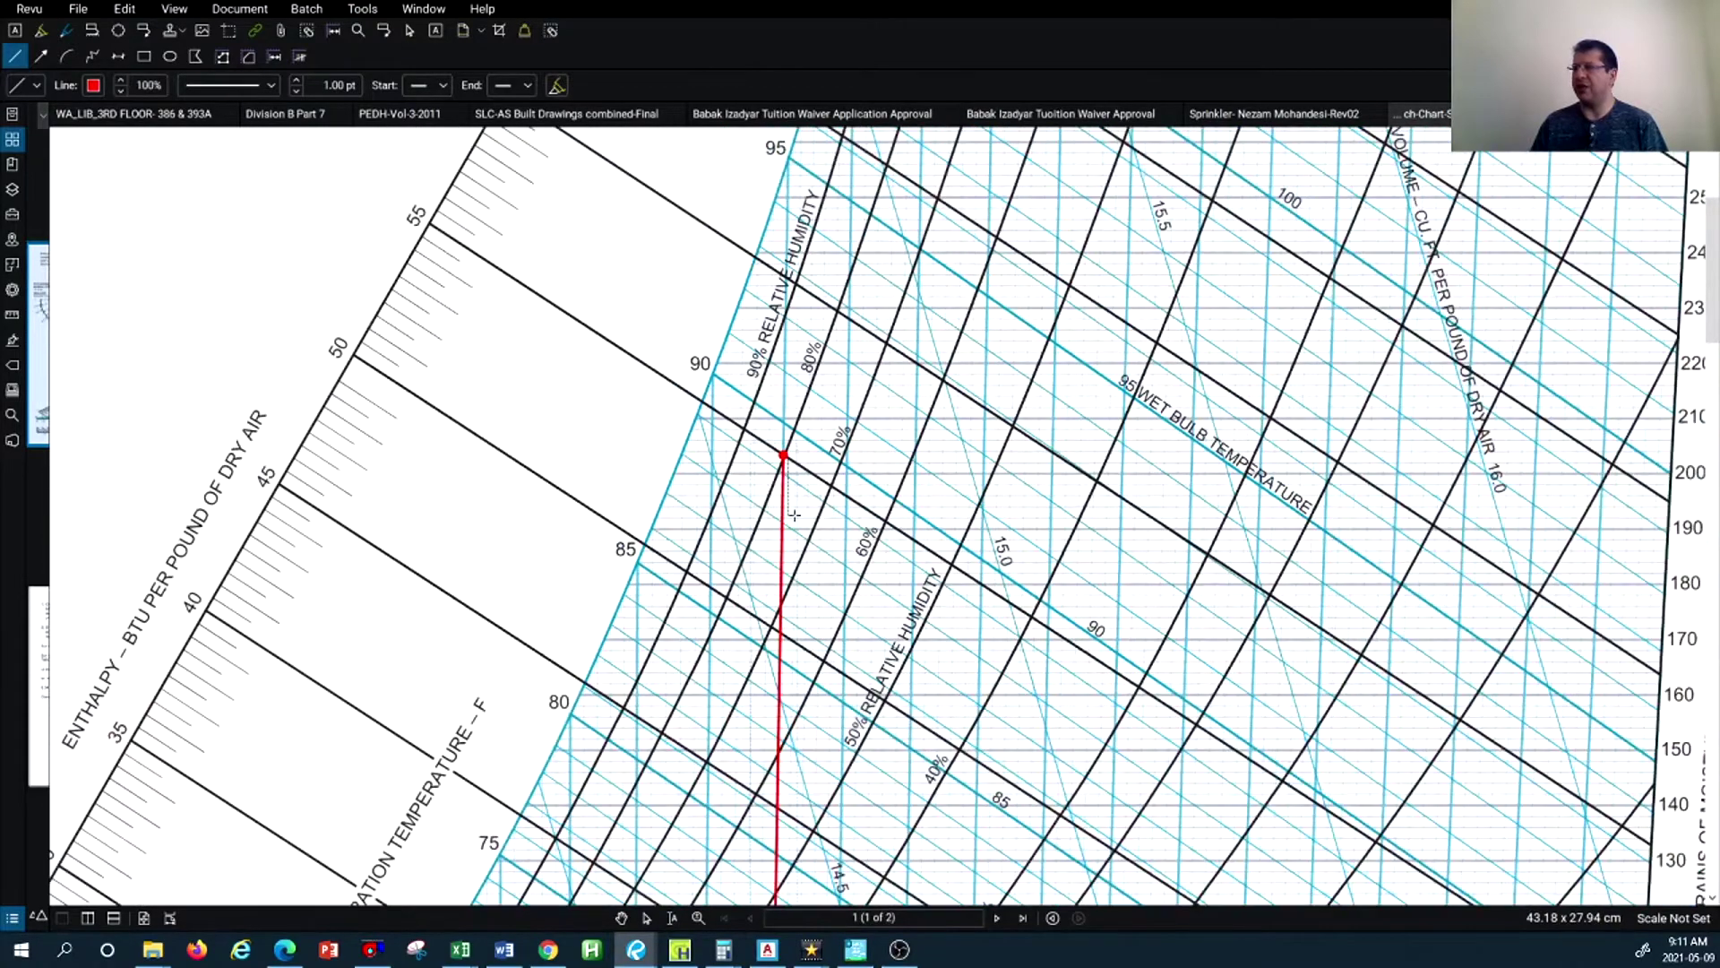
scroll(786, 489, down, 5)
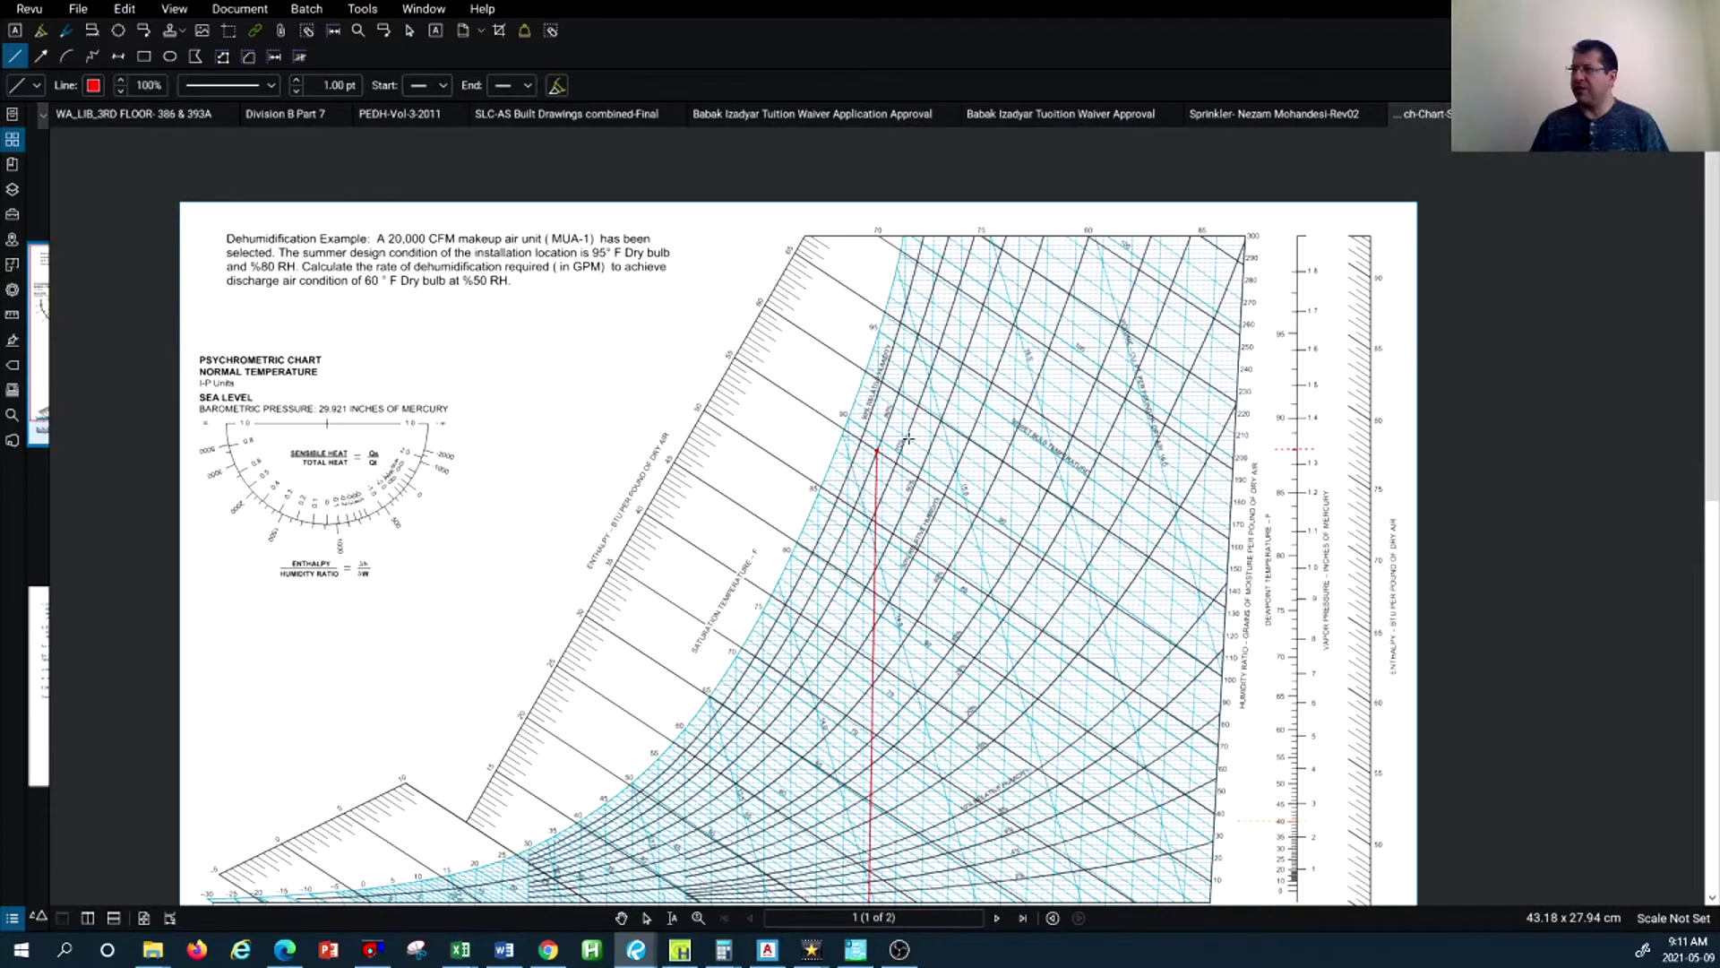
scroll(908, 439, up, 3)
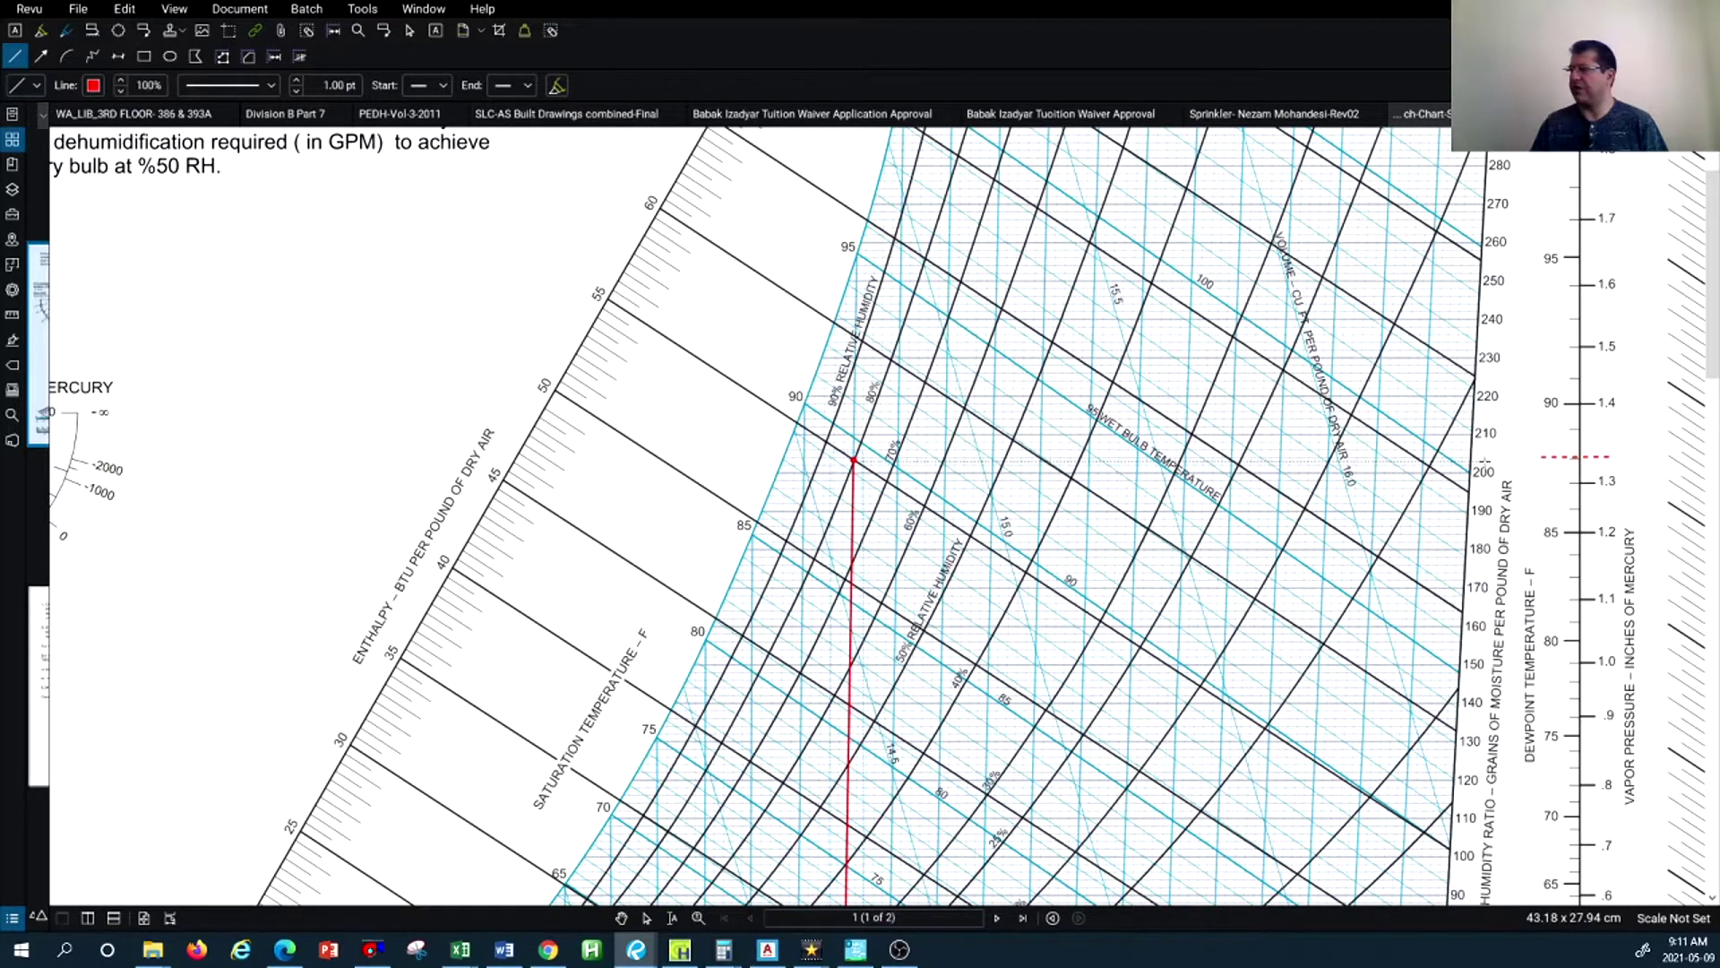
Stretch the short dashed red line's left end onto the red dot so it spans to about 203 grains
key(Escape)
click(1555, 457)
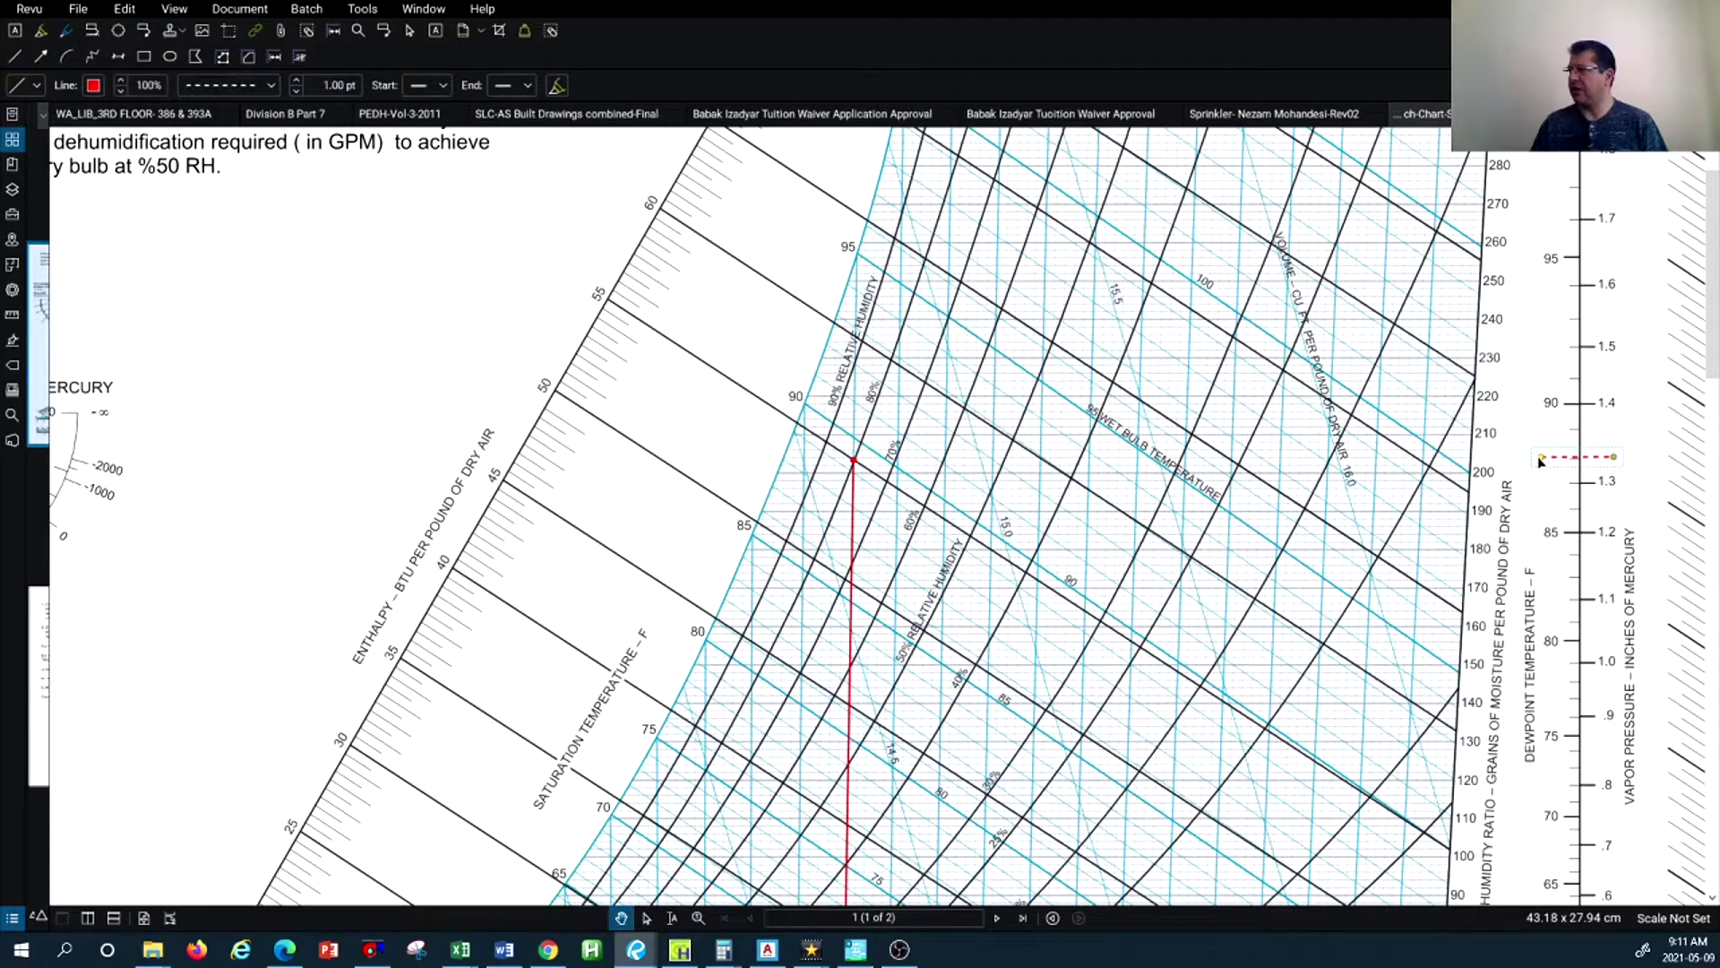
drag(1541, 459, 853, 457)
click(941, 470)
scroll(848, 469, up, 5)
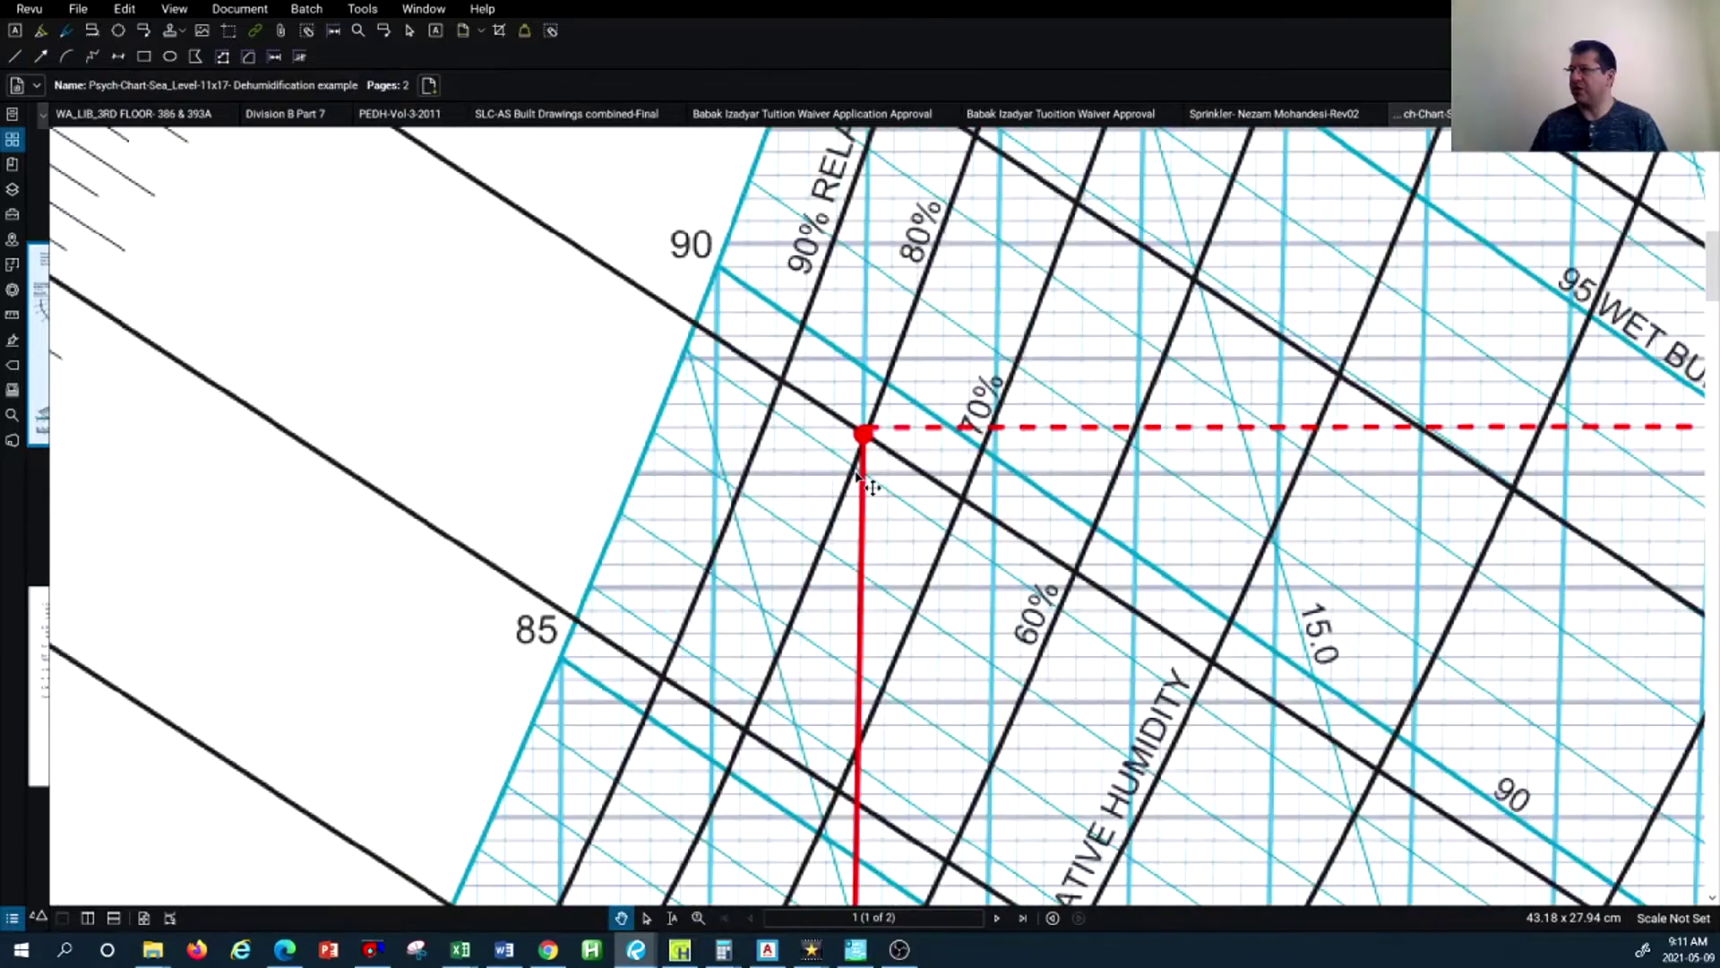
scroll(866, 448, down, 5)
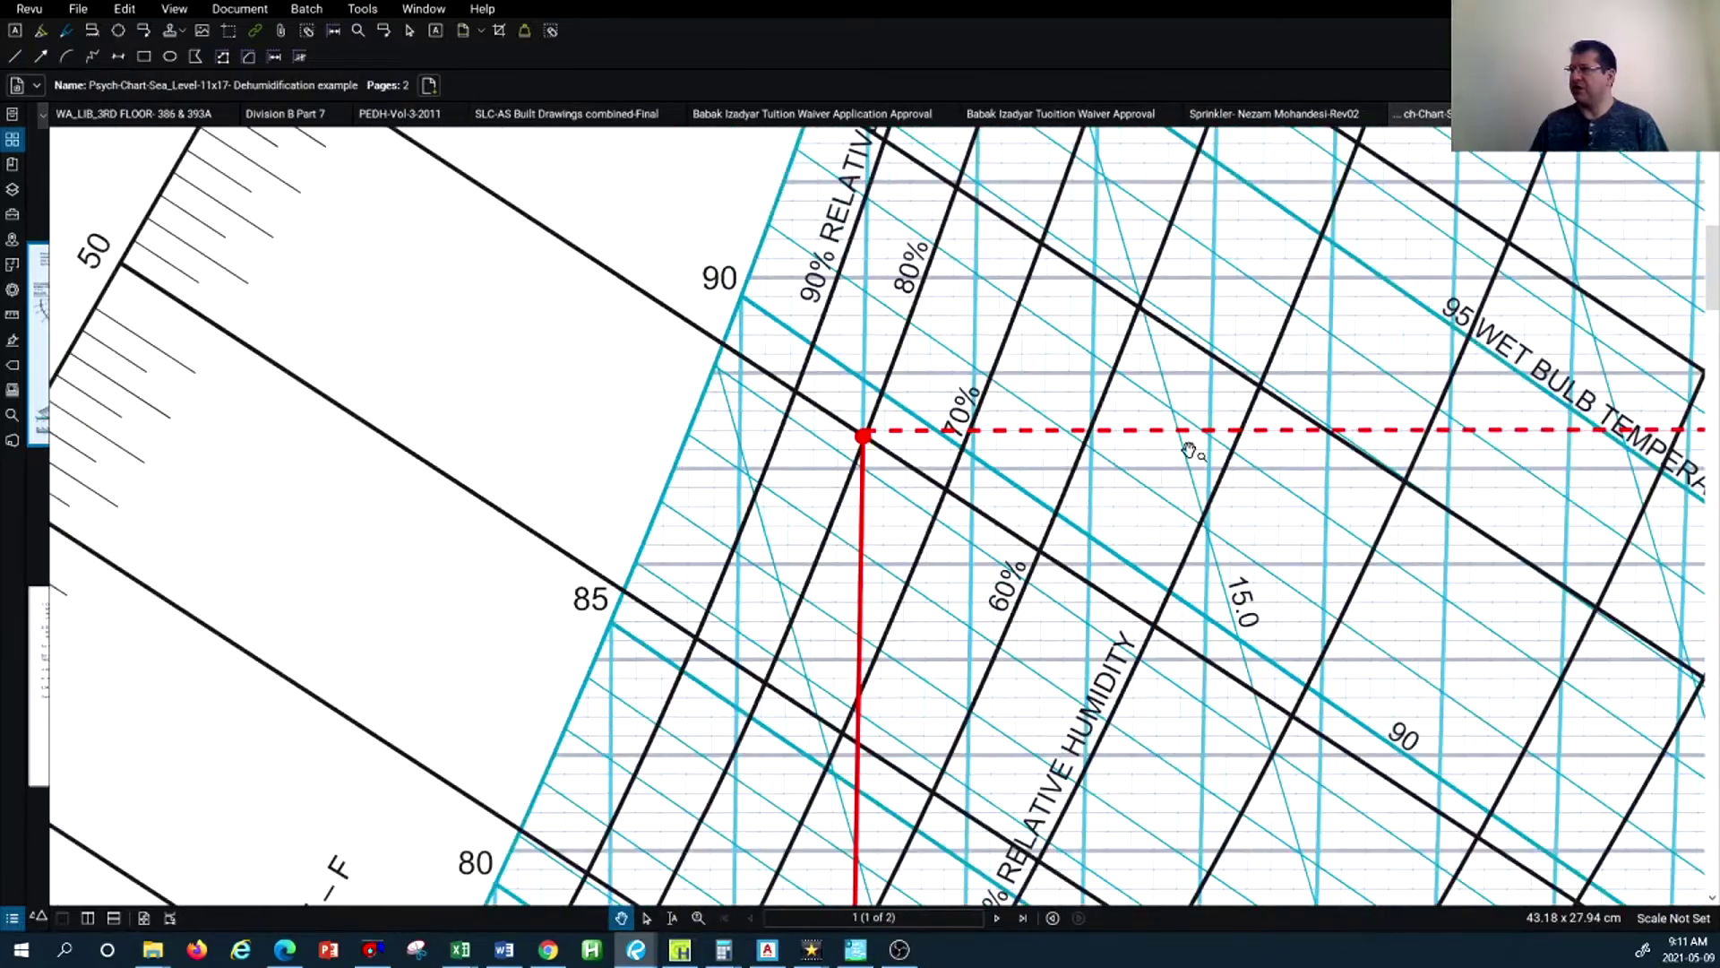
scroll(1455, 455, up, 2)
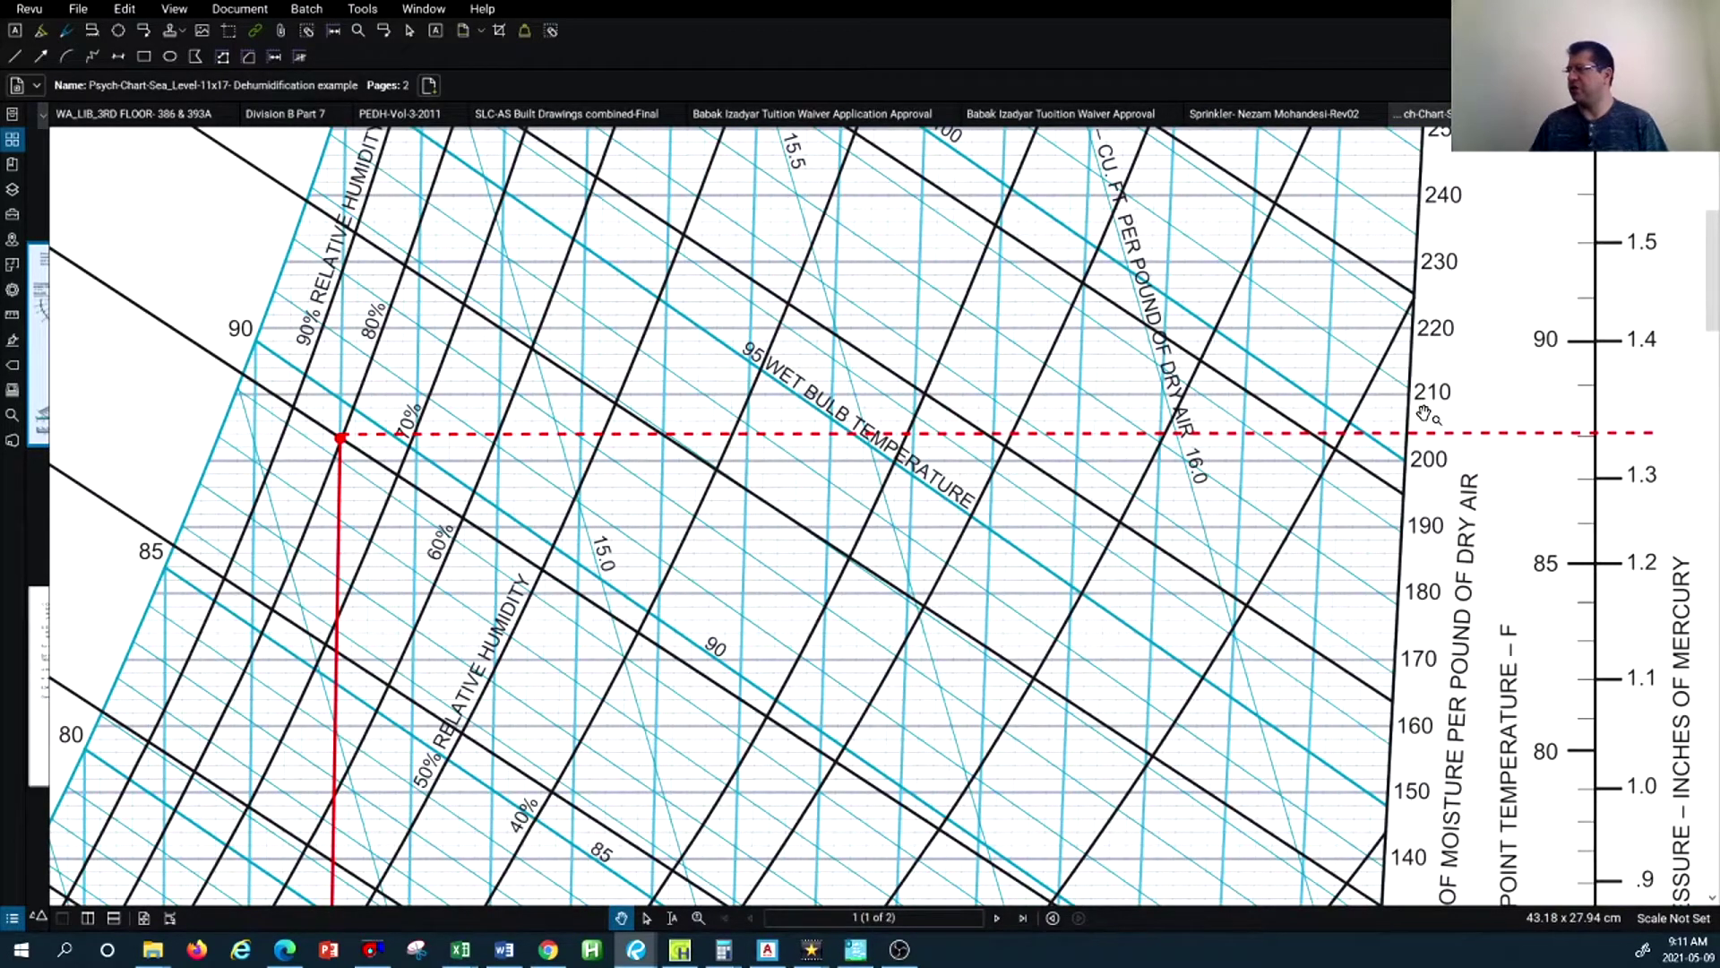
scroll(1469, 425, down, 2)
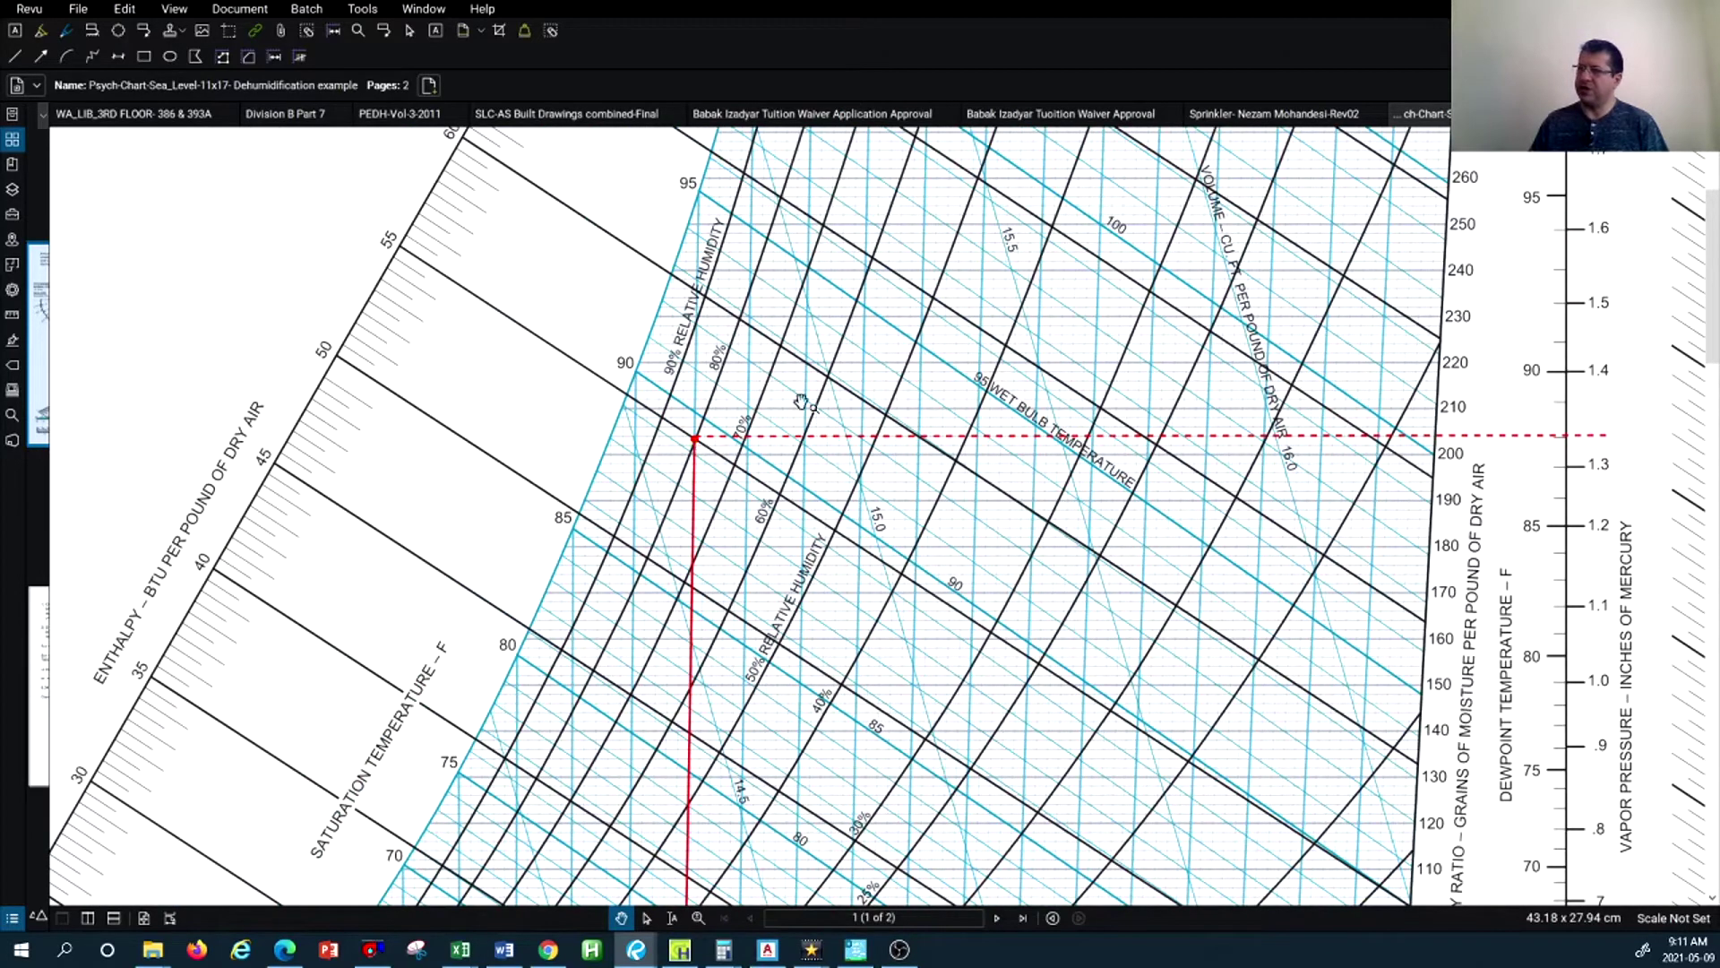
scroll(869, 385, down, 3)
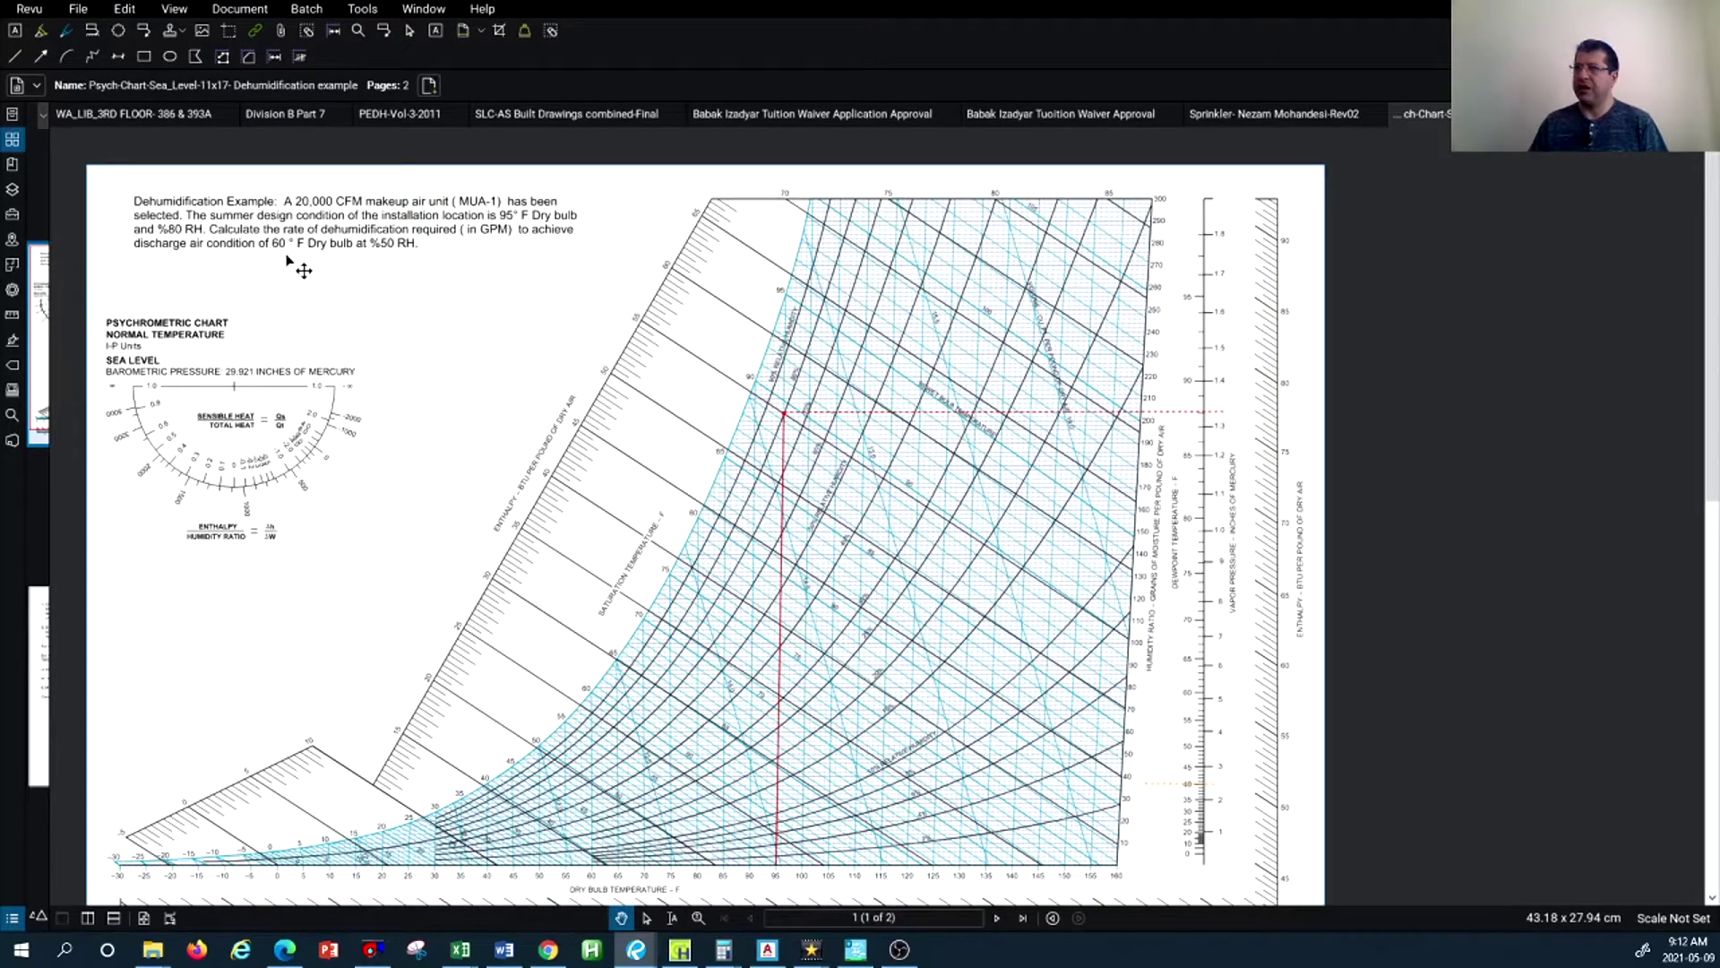
Switch to the Line tool with blue as the line colour
click(14, 56)
click(99, 87)
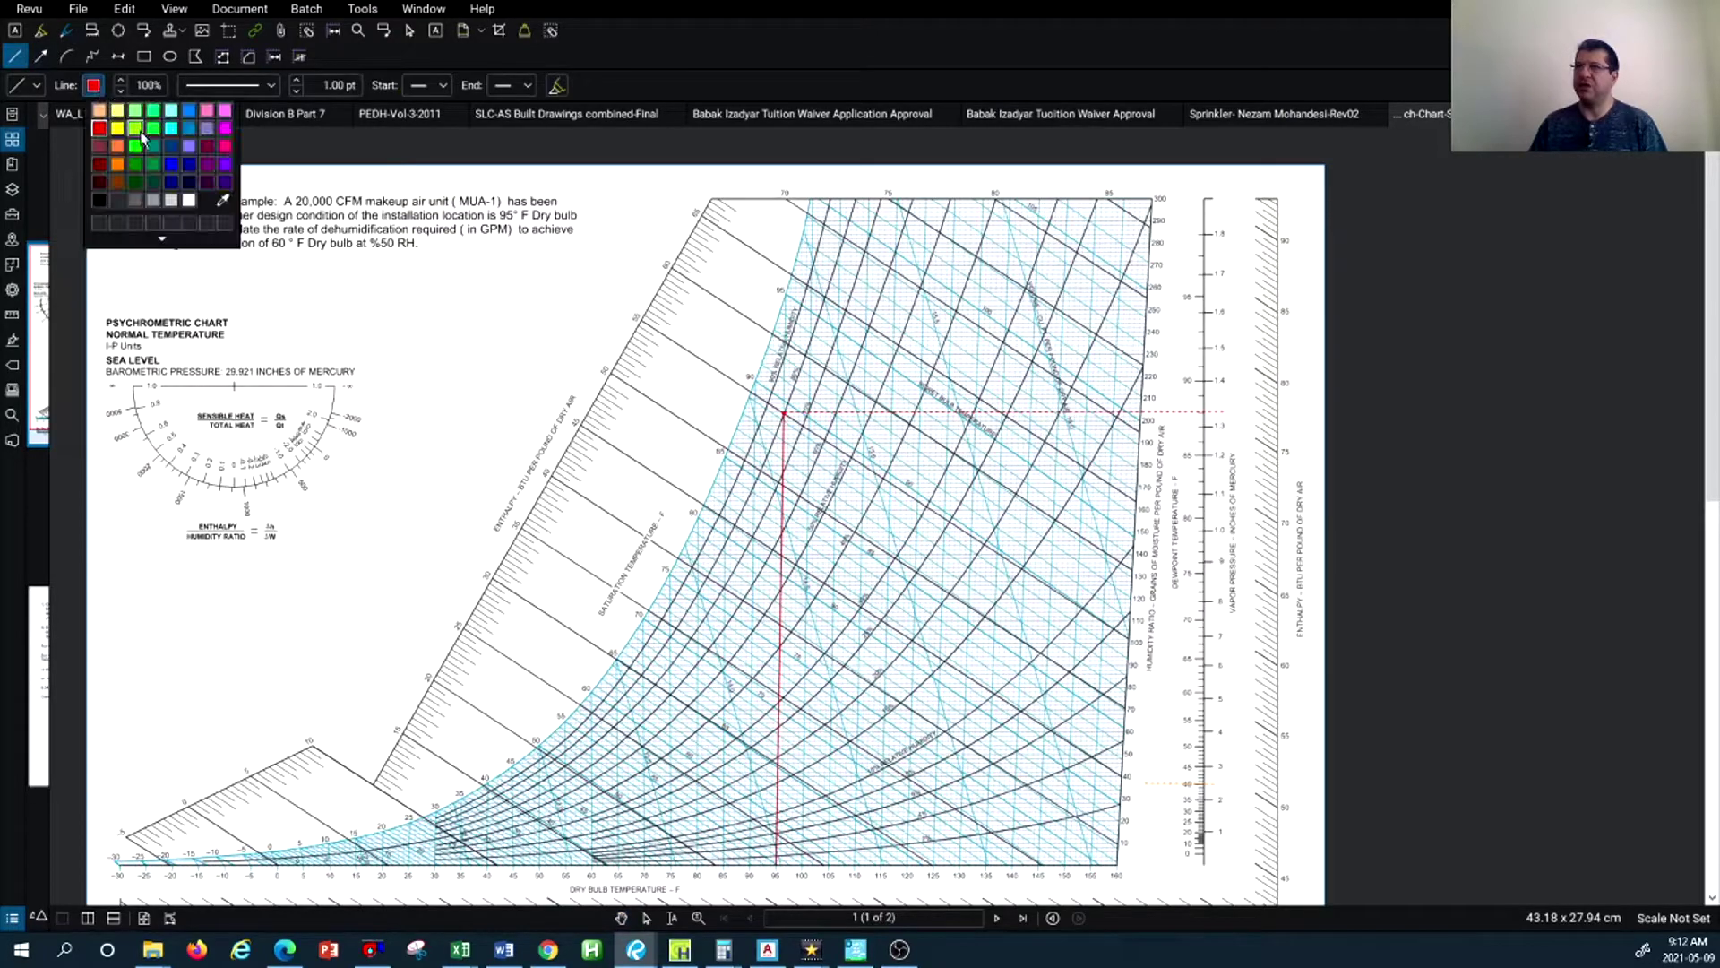
click(174, 170)
scroll(981, 536, down, 1)
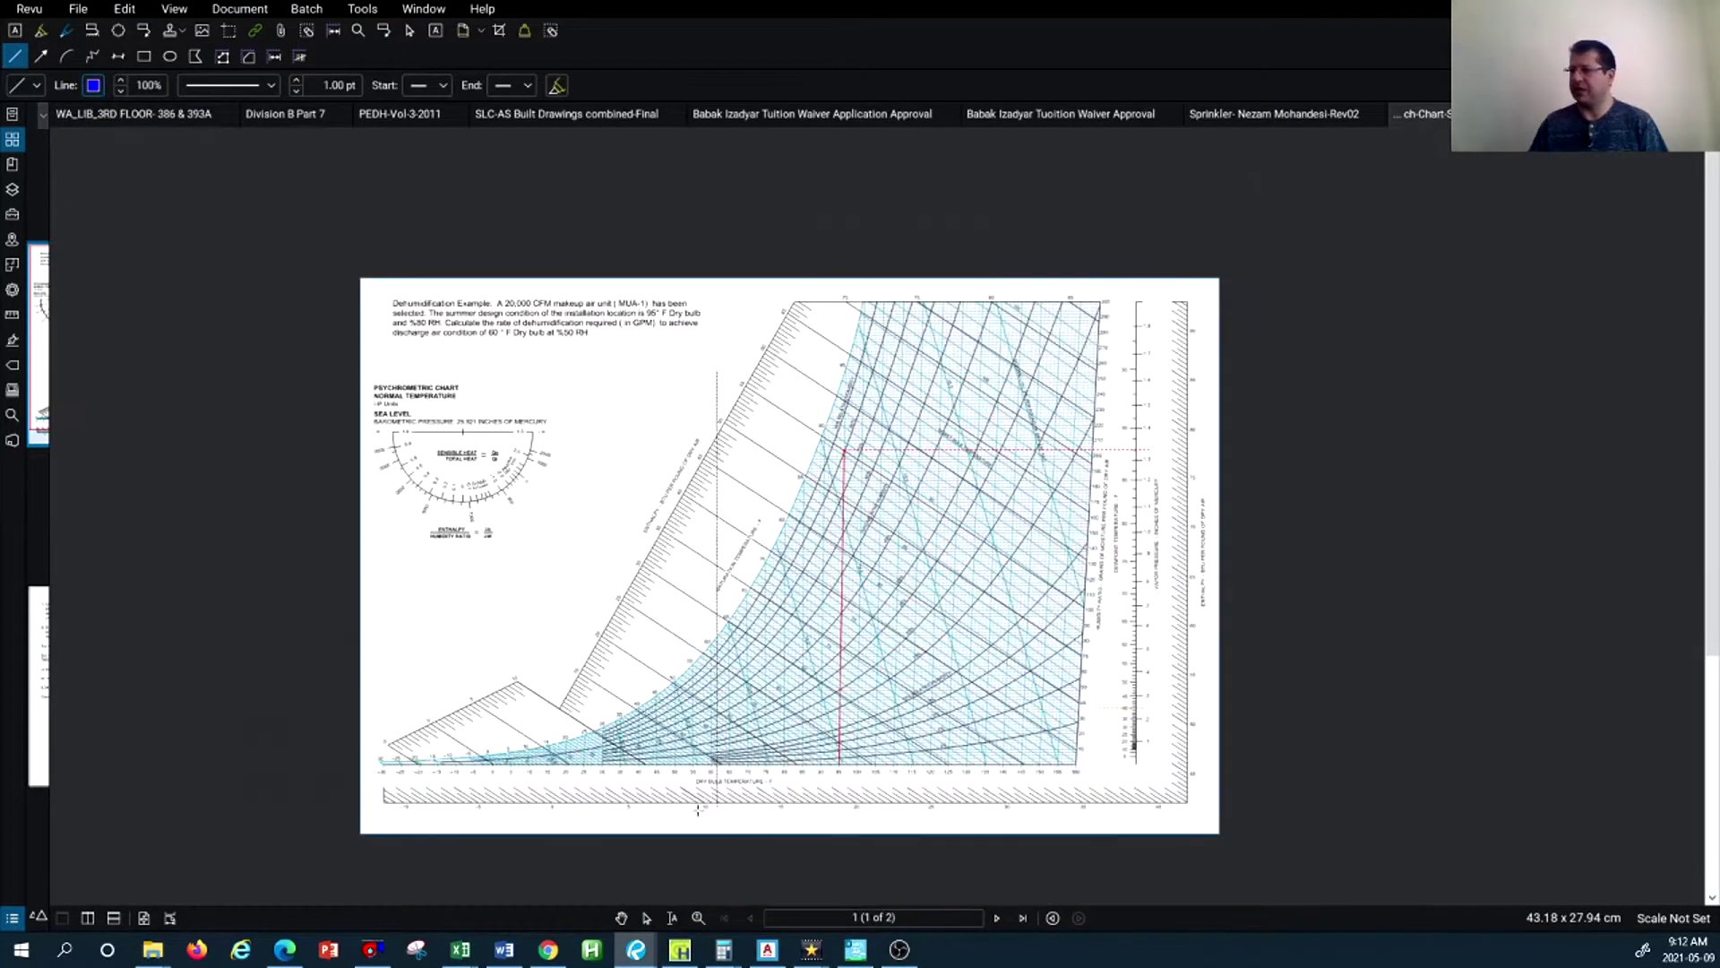
scroll(695, 811, up, 10)
scroll(675, 728, up, 2)
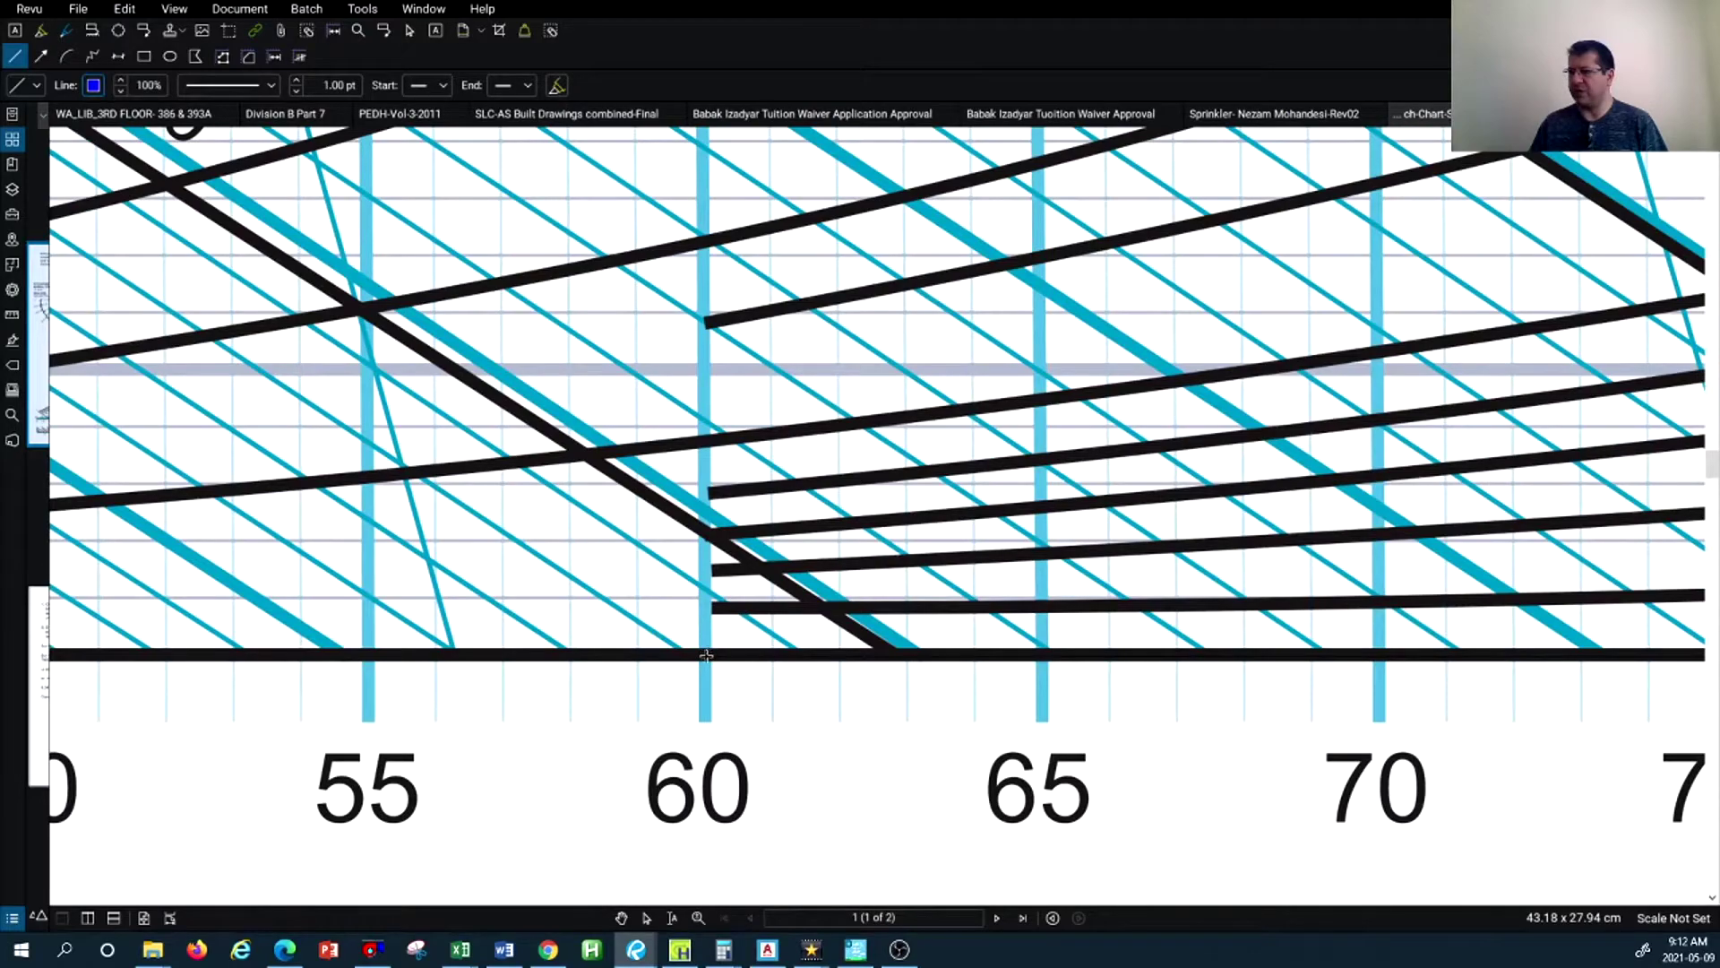
scroll(706, 655, down, 6)
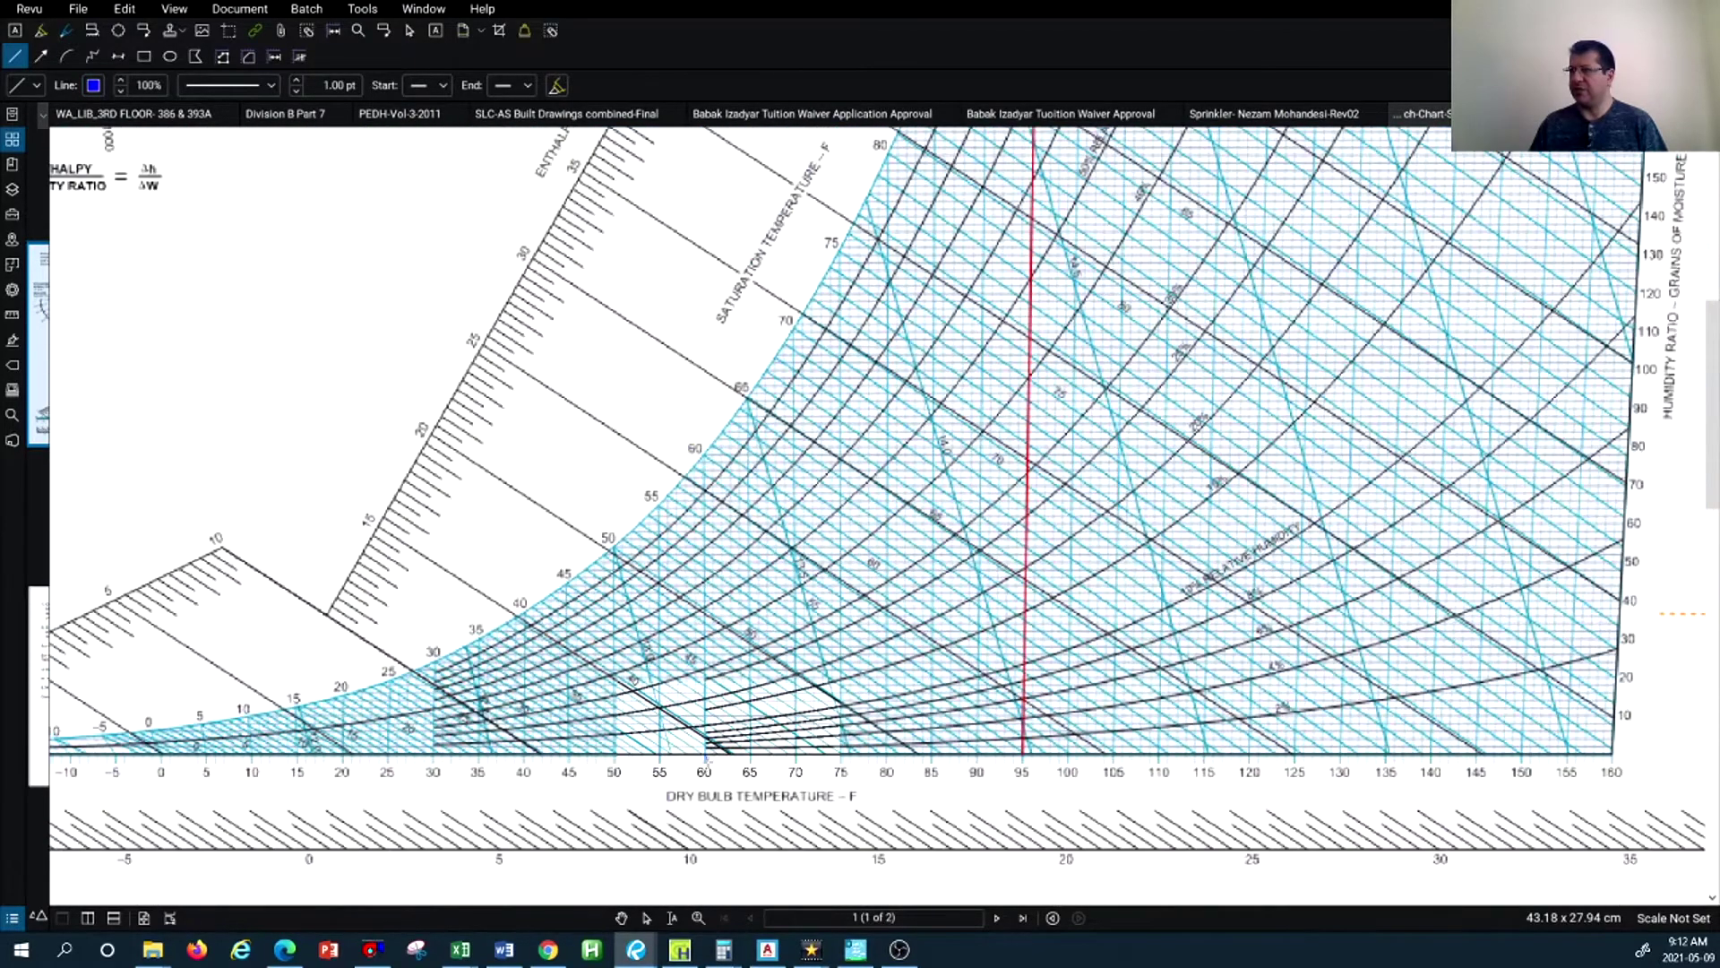
Draw a blue vertical line rising from 60°F on the dry-bulb axis
drag(707, 749, 711, 571)
scroll(710, 571, up, 3)
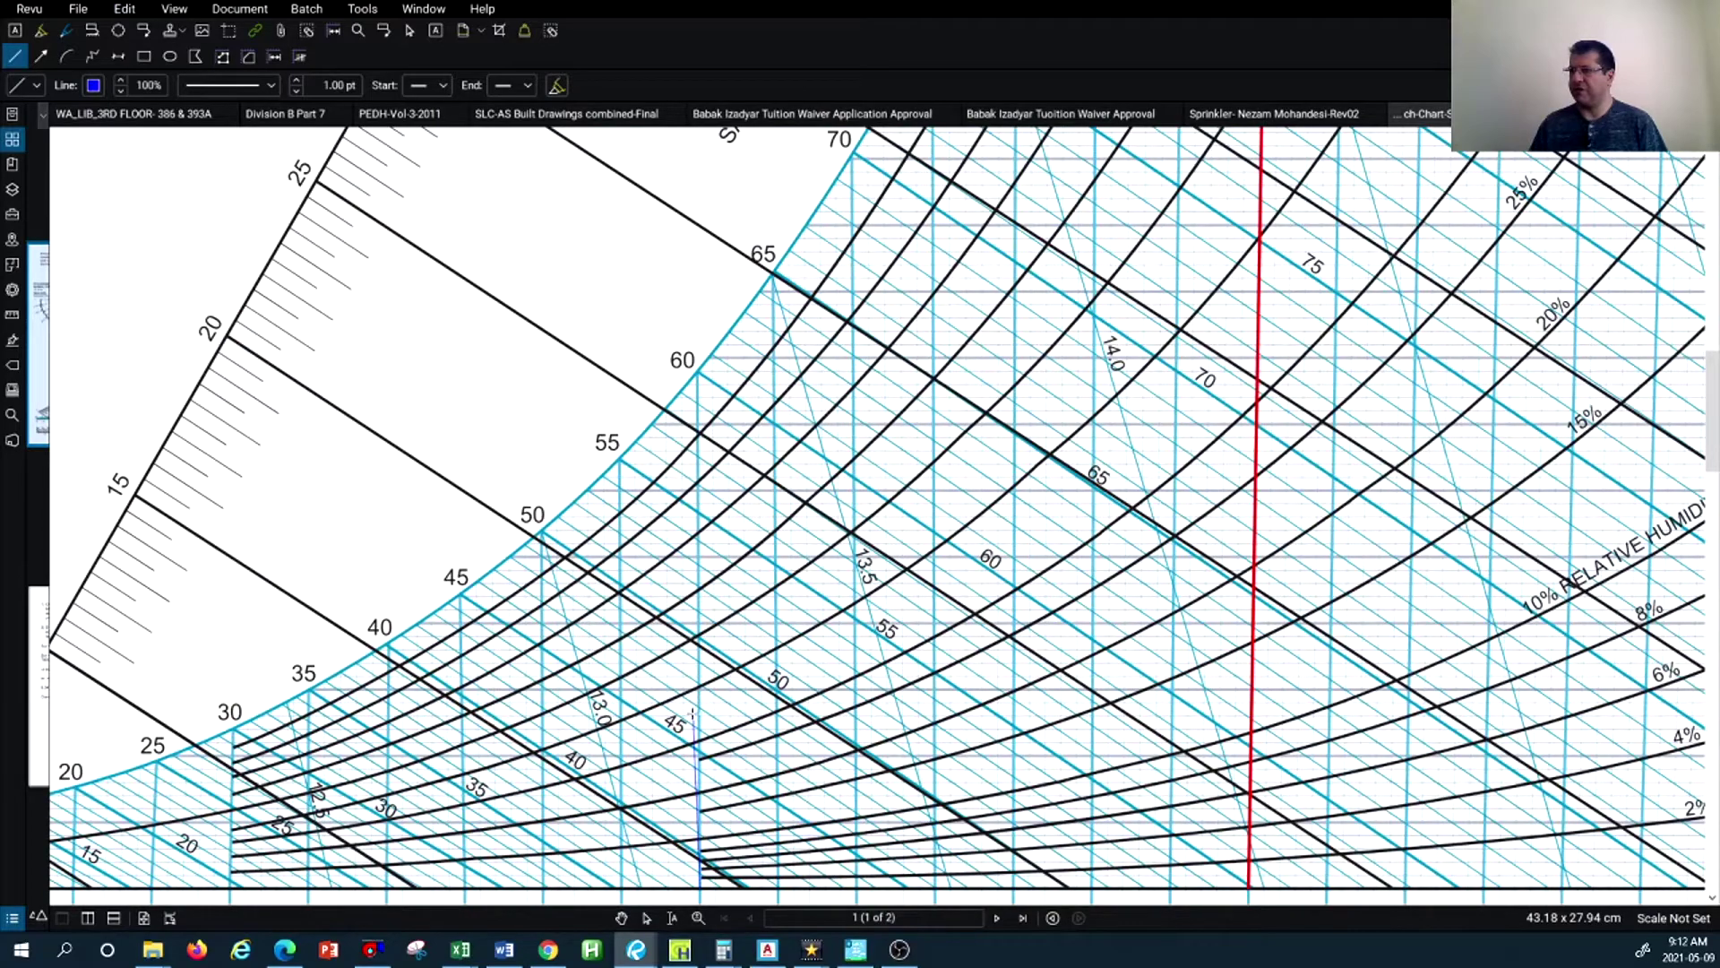
scroll(692, 713, down, 4)
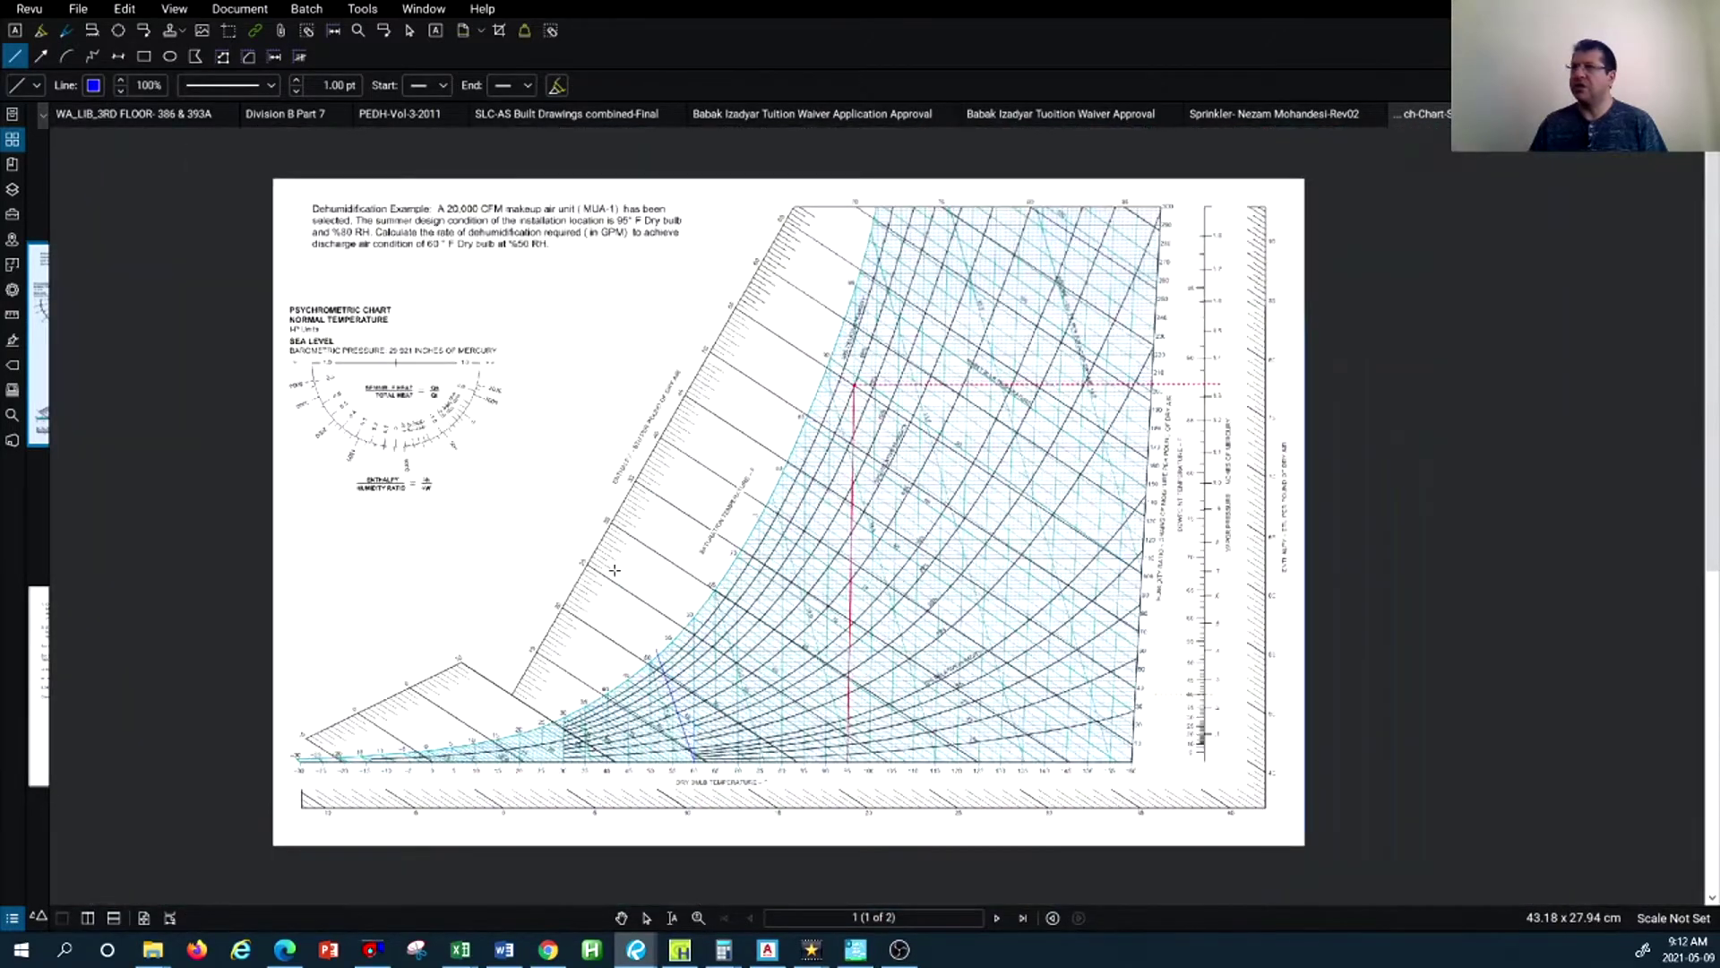
scroll(565, 254, up, 4)
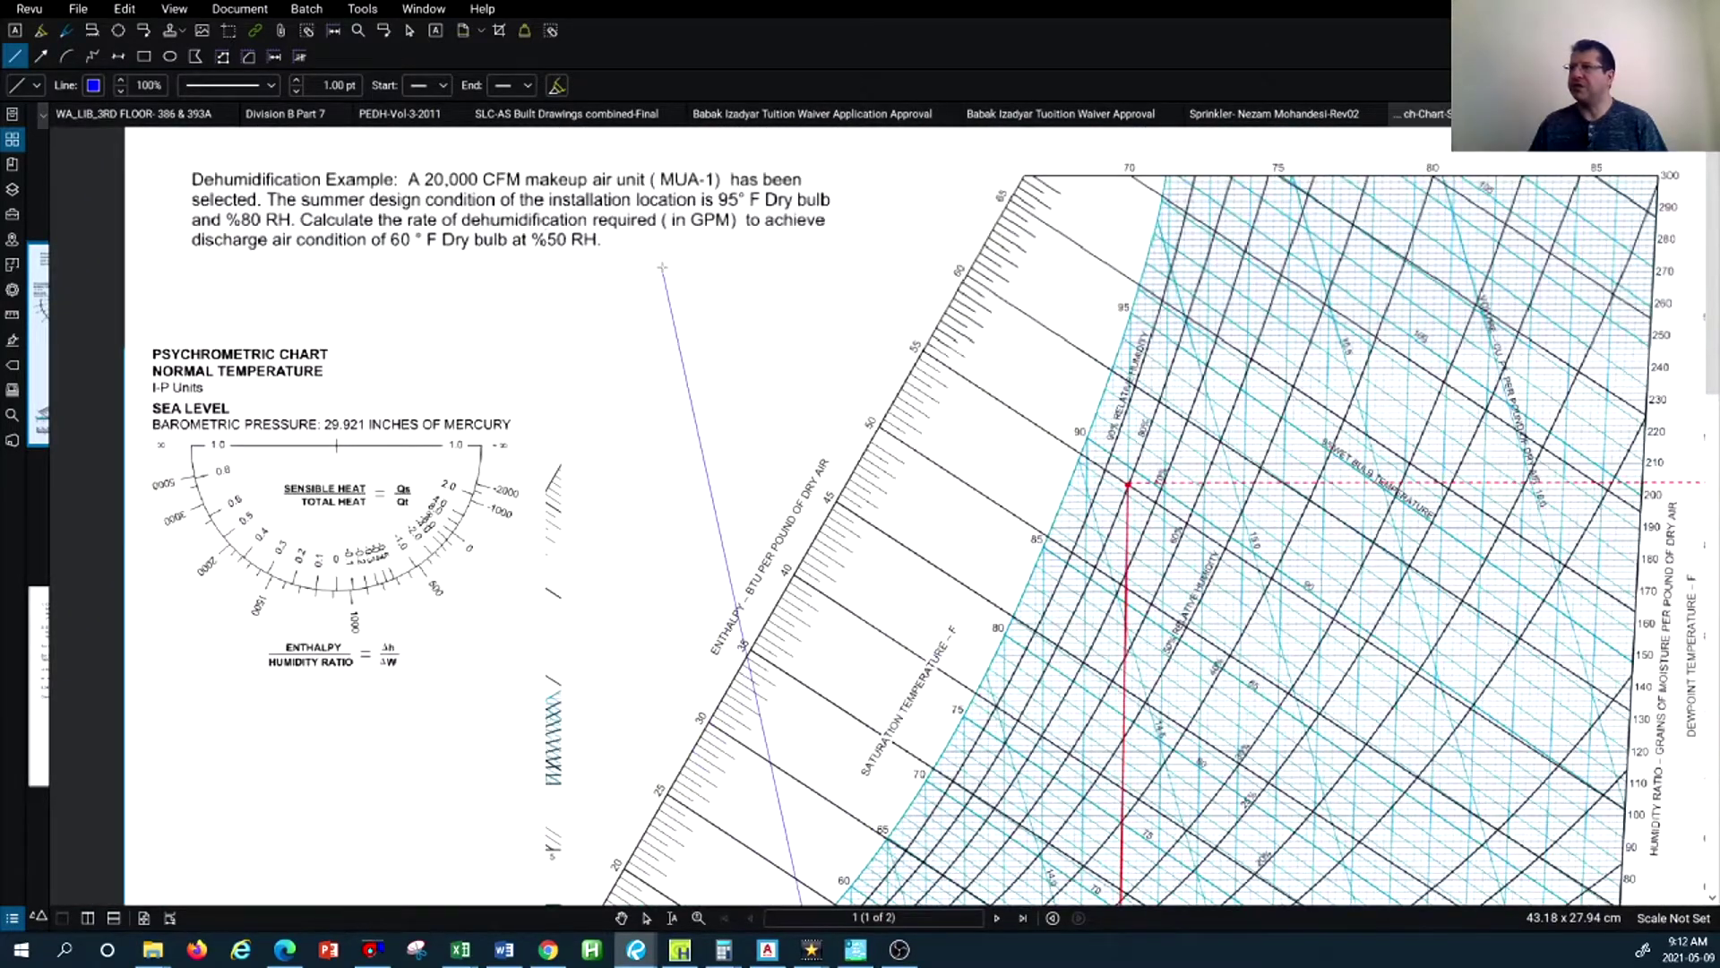
scroll(774, 670, down, 4)
scroll(774, 670, up, 4)
scroll(773, 671, up, 3)
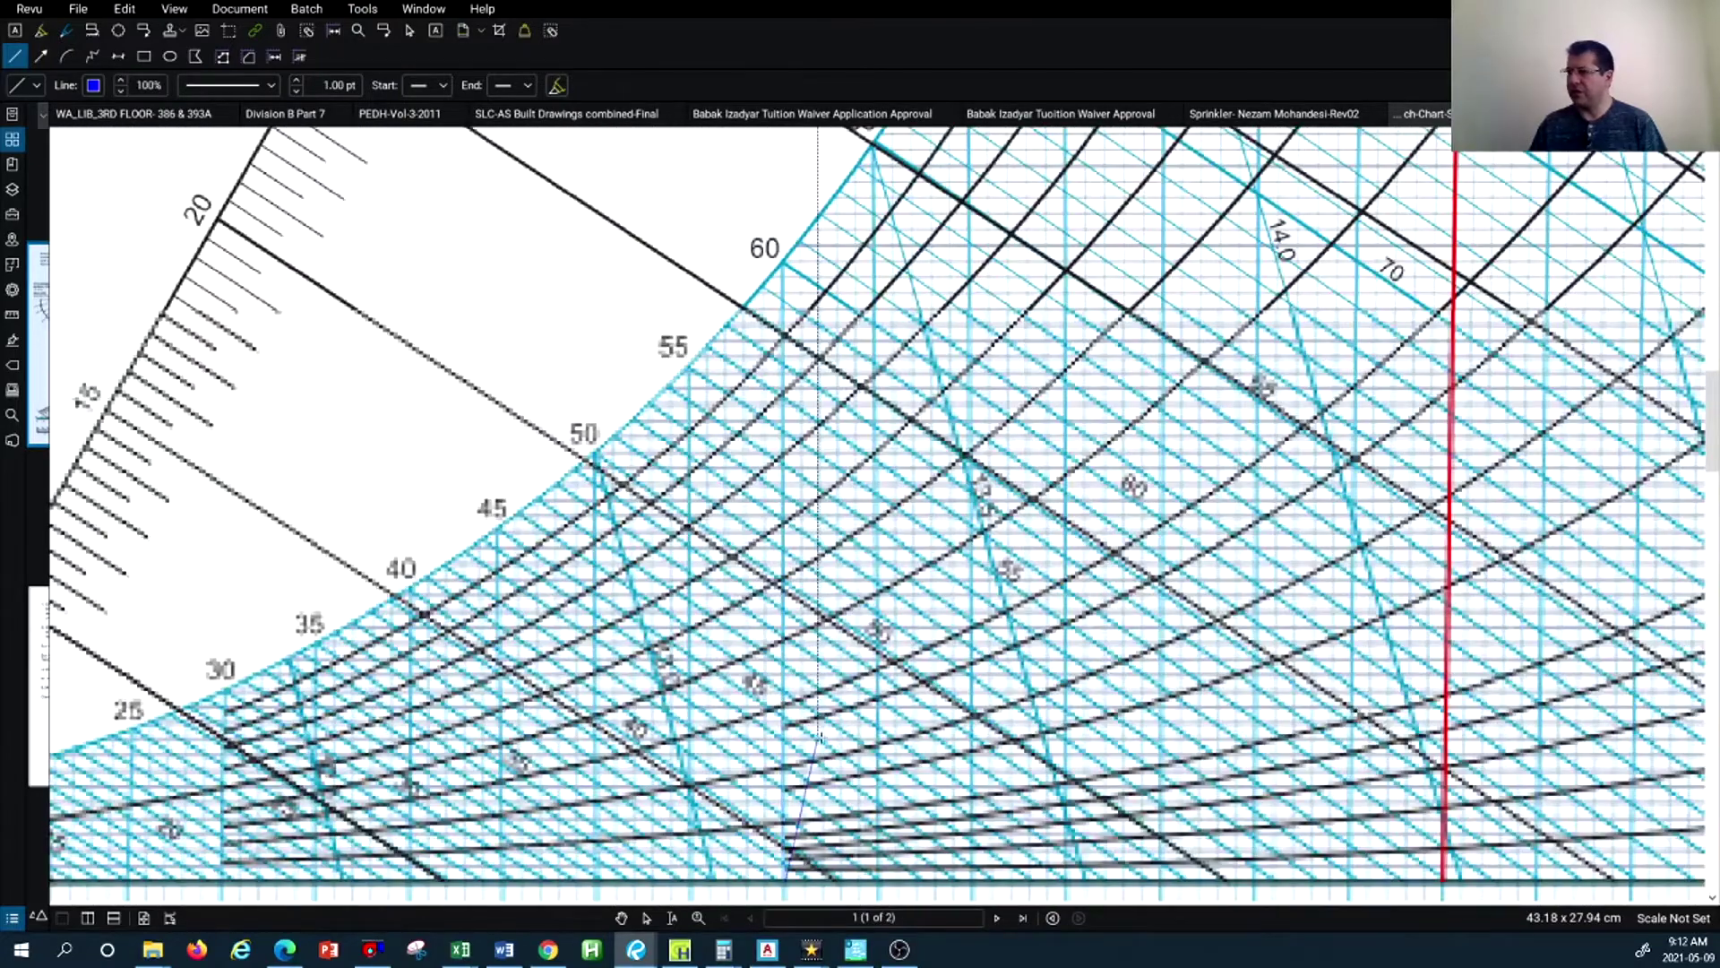
scroll(1133, 515, down, 2)
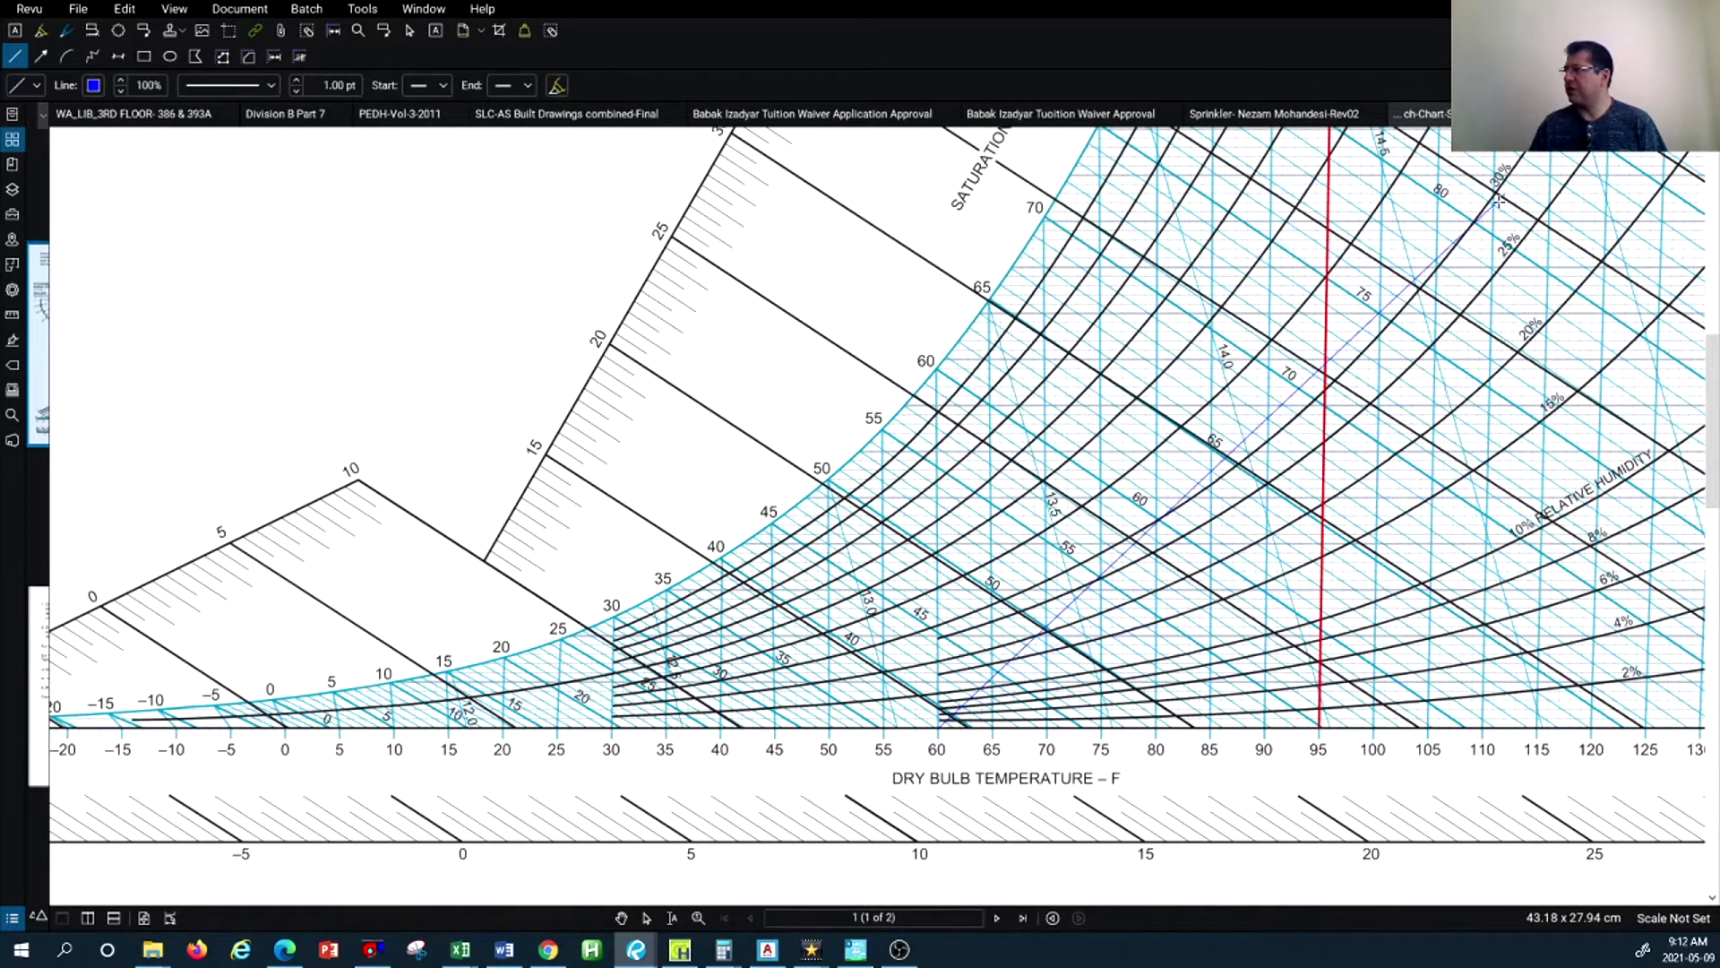
scroll(1355, 593, down, 1)
scroll(1080, 551, up, 5)
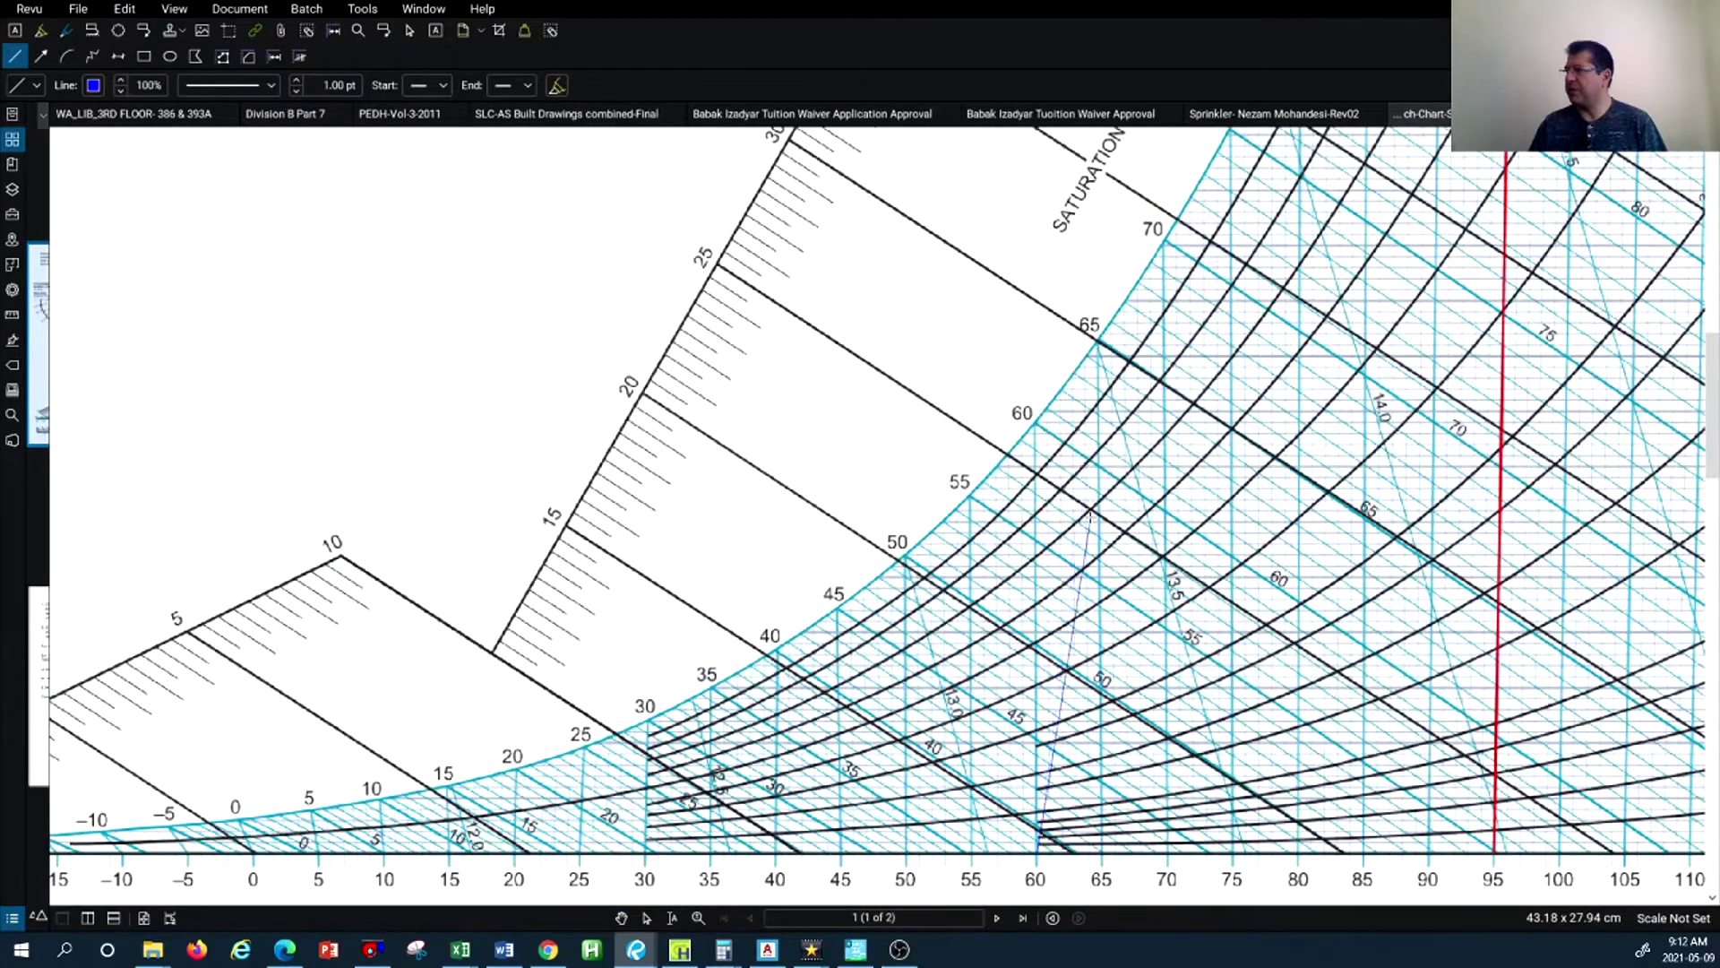
scroll(951, 662, up, 2)
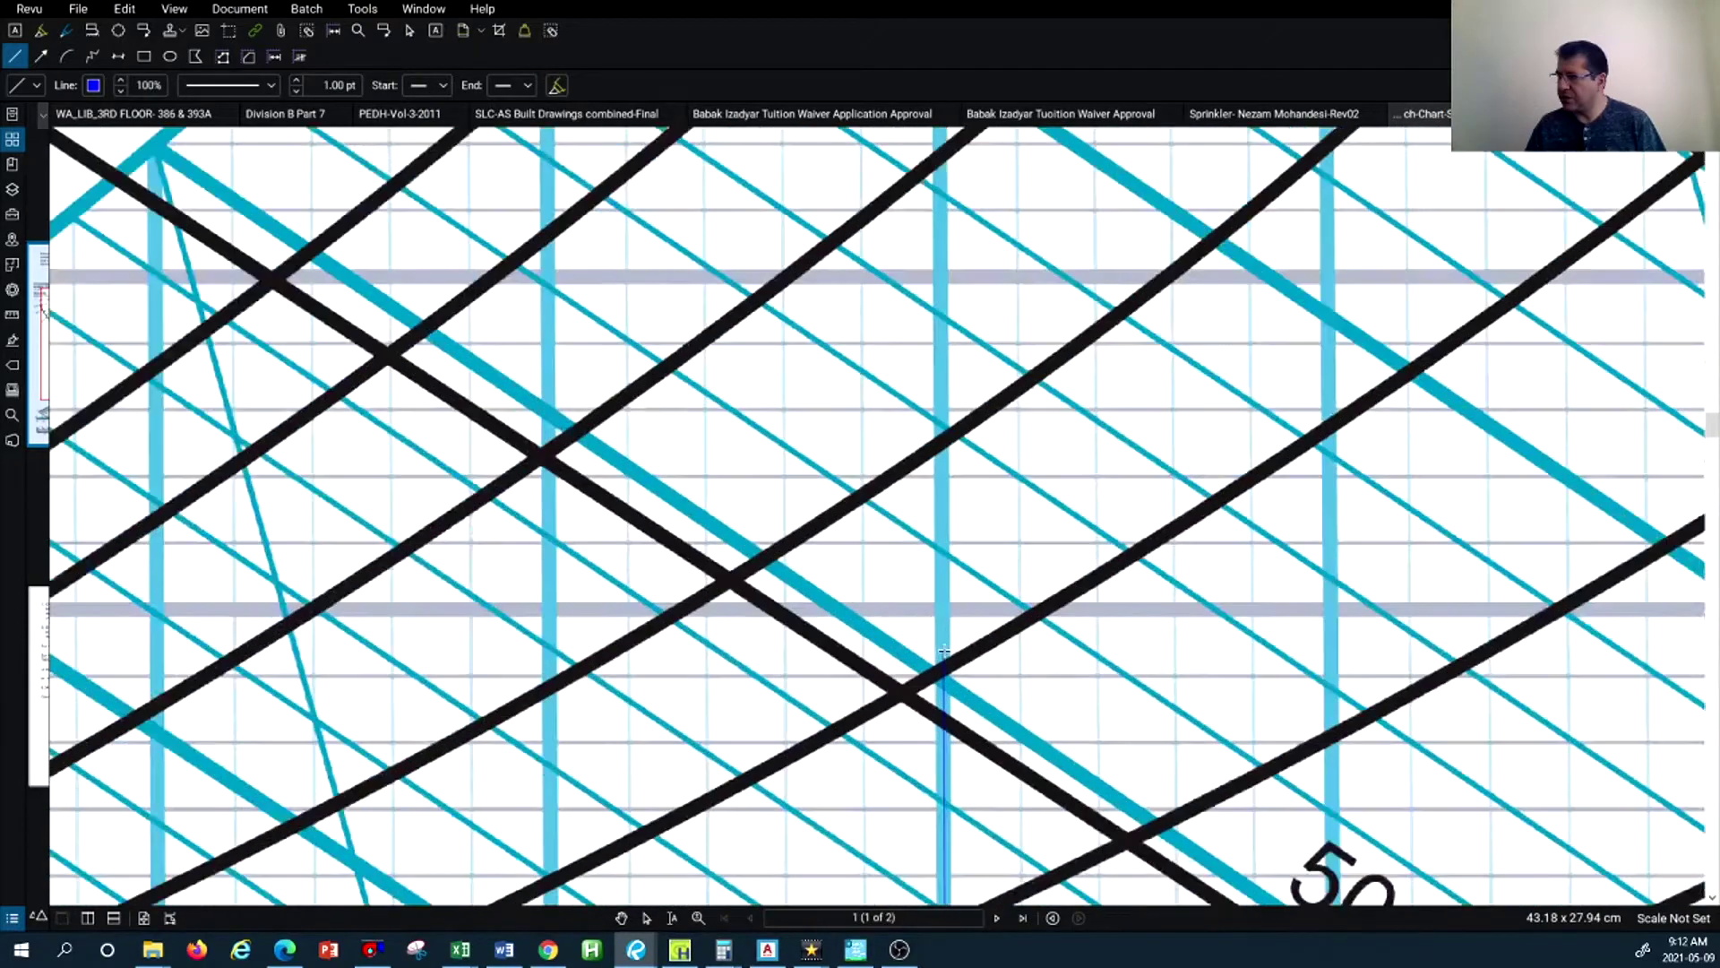
scroll(948, 663, down, 1)
scroll(945, 667, up, 2)
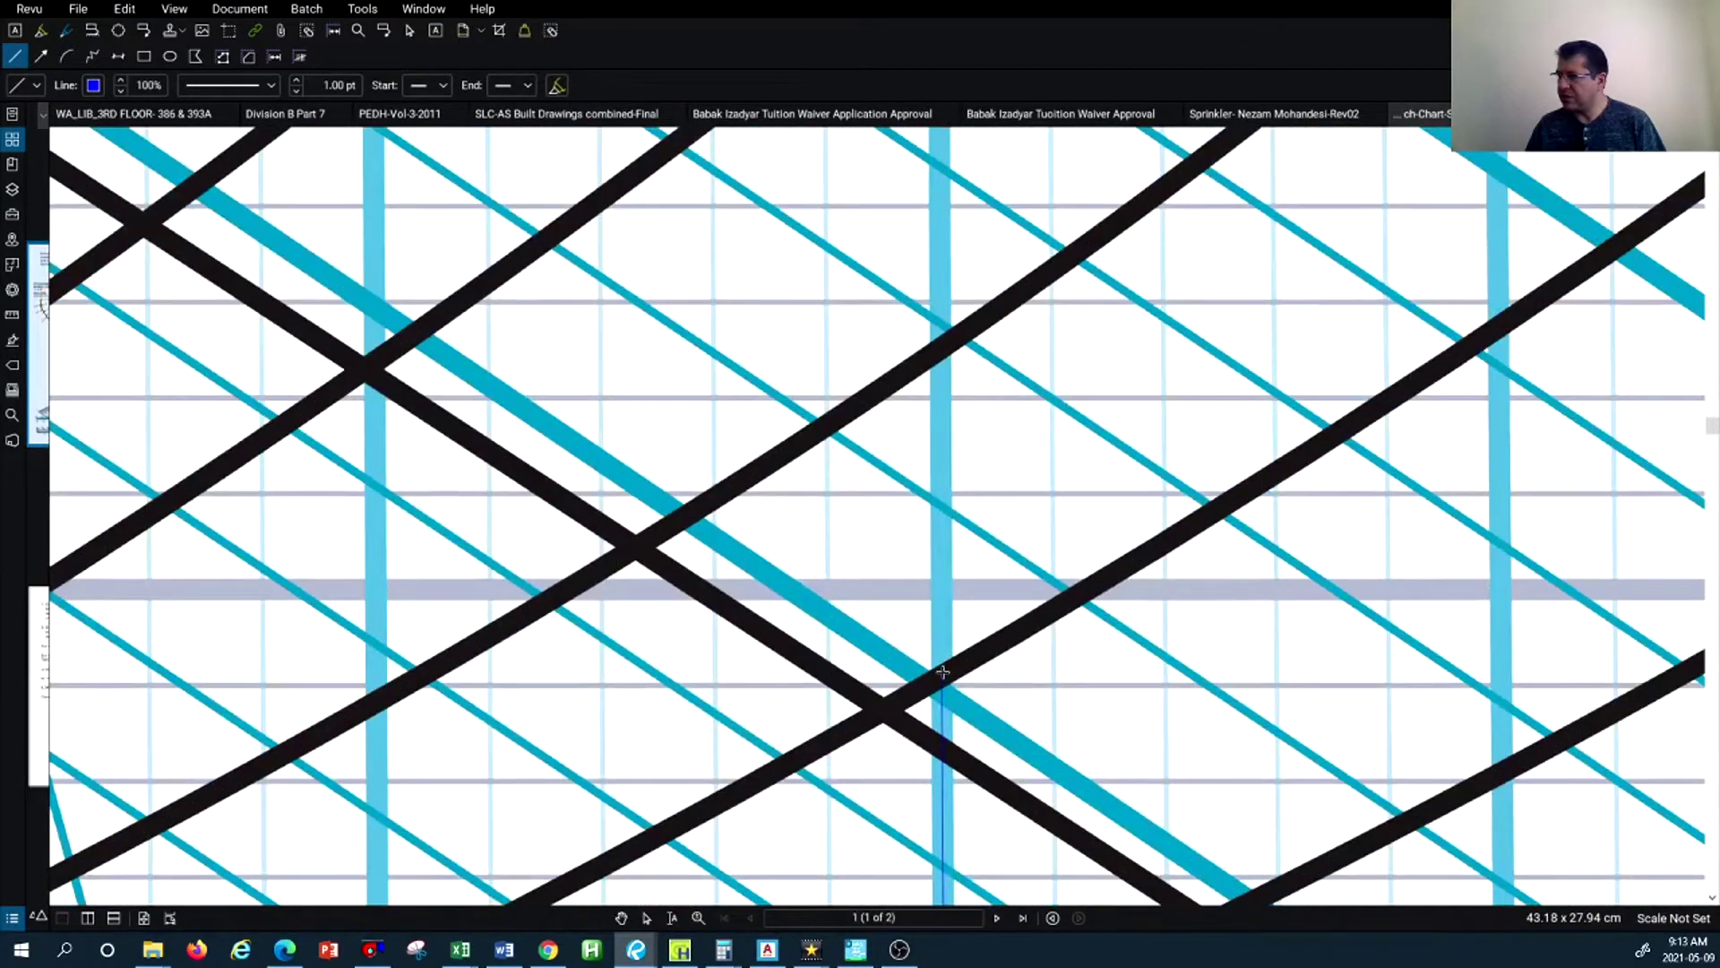
Fix the blue line's top end where it meets the 50% RH curve
click(942, 672)
scroll(942, 672, down, 2)
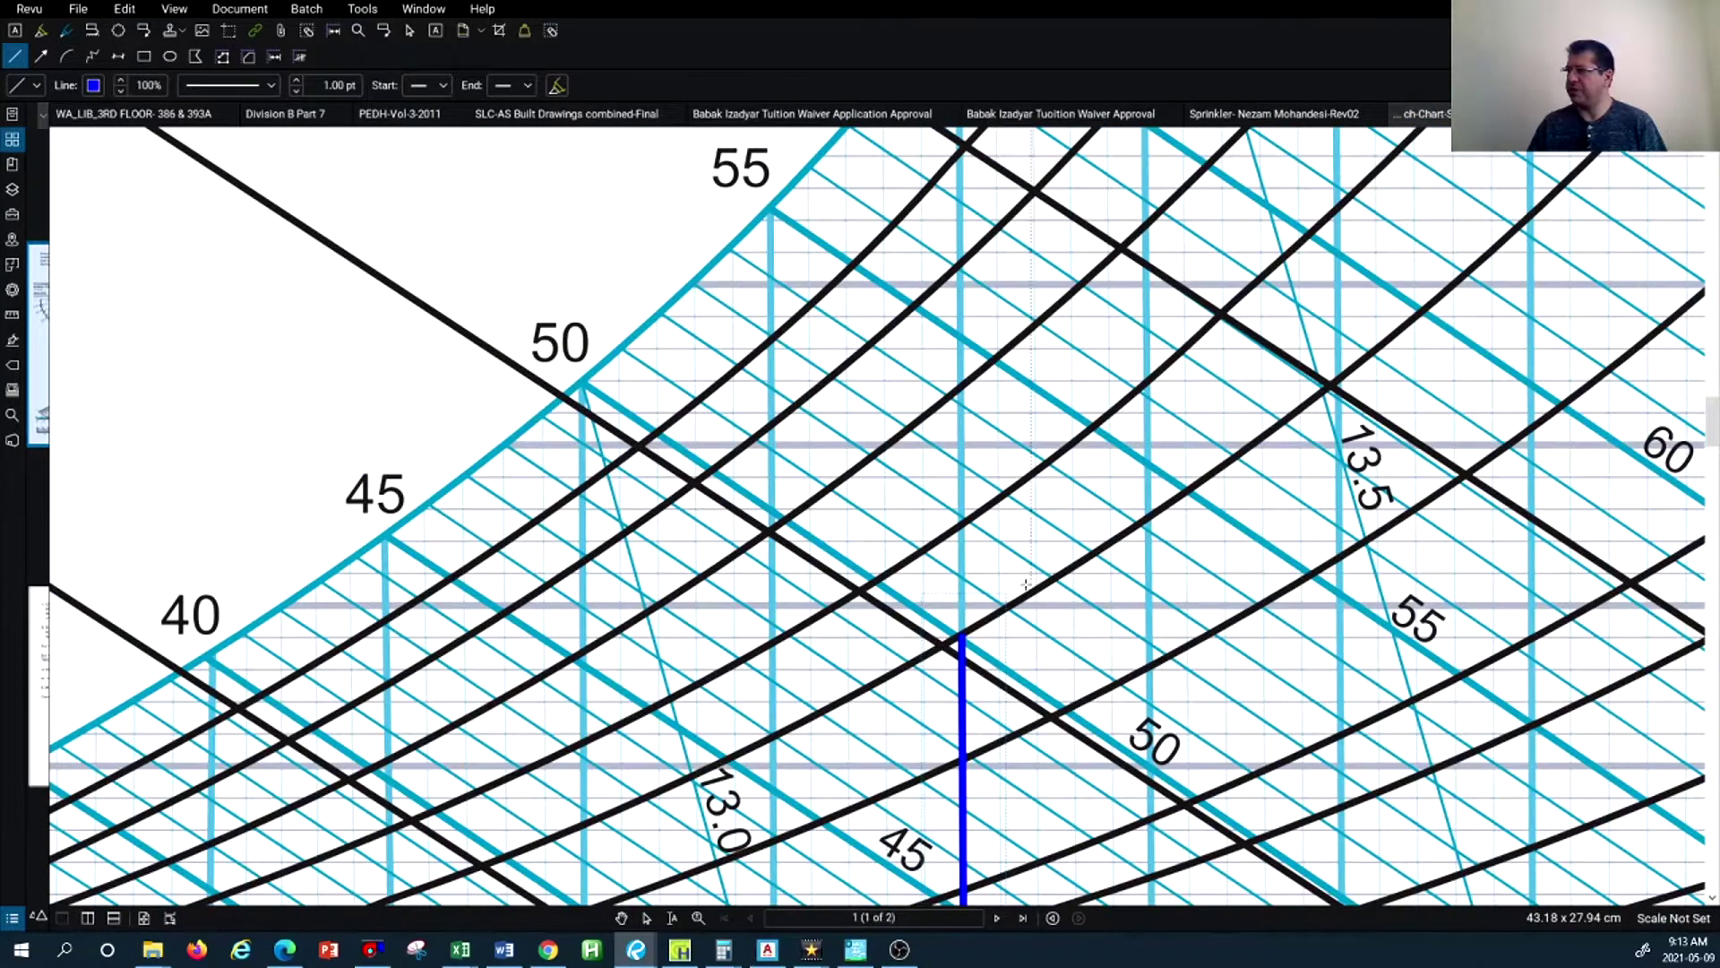
scroll(995, 586, down, 5)
scroll(990, 589, down, 2)
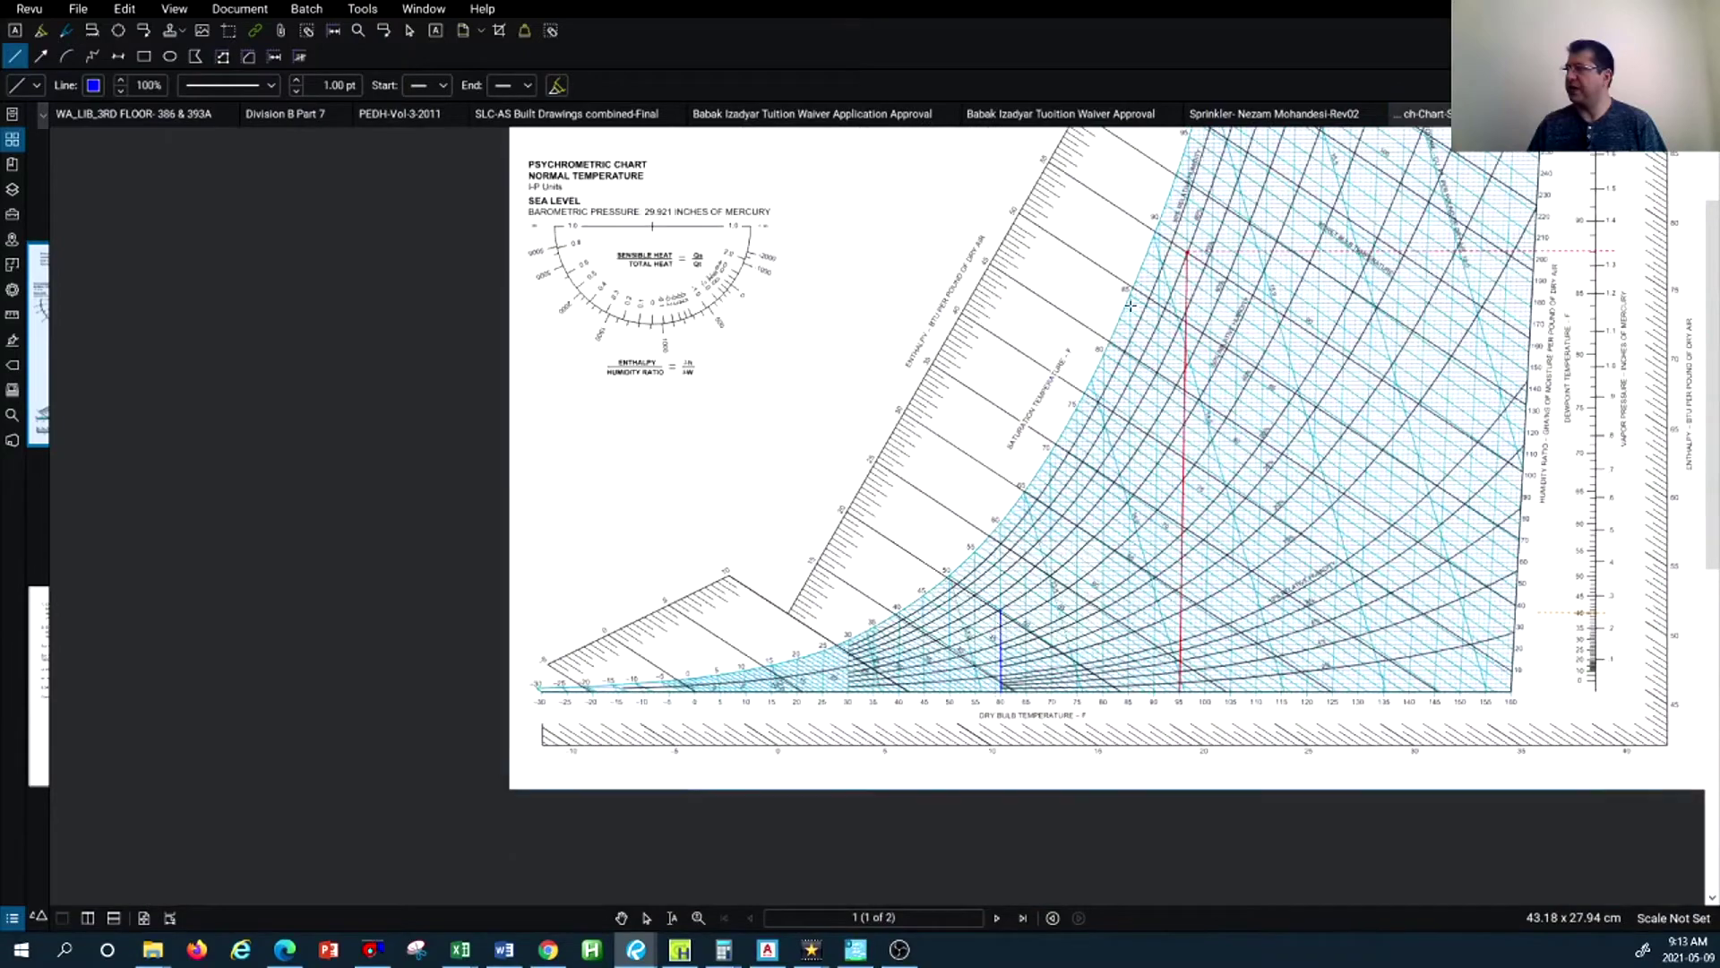
scroll(1143, 386, up, 4)
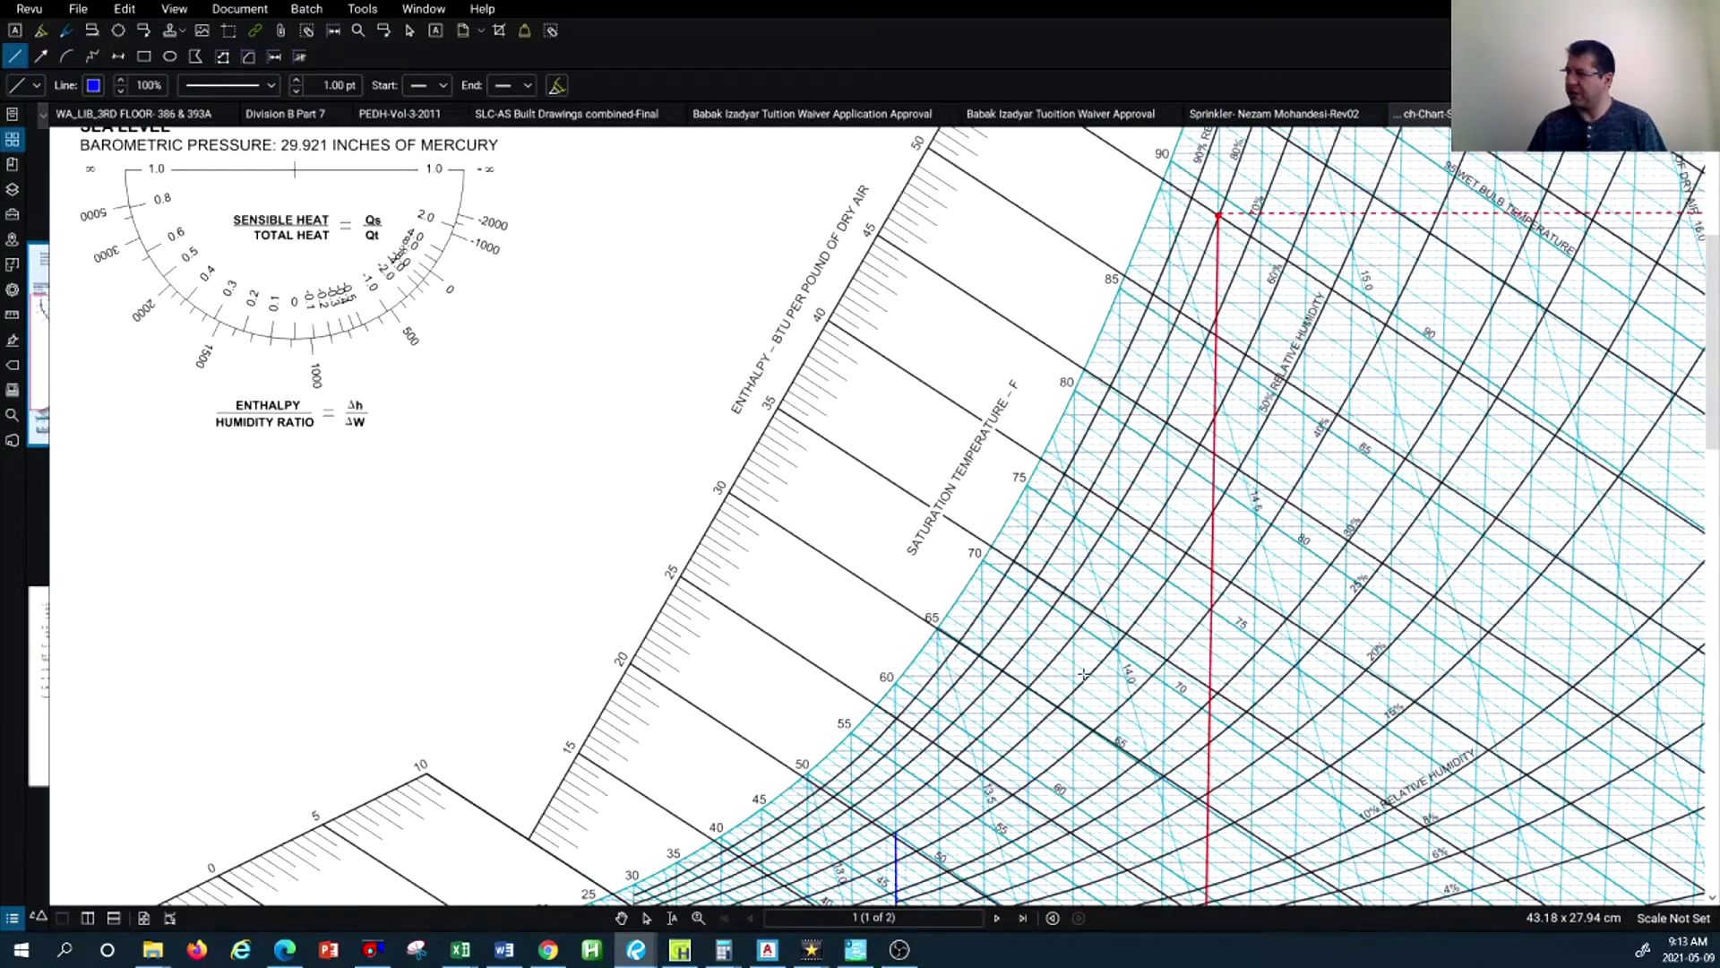
scroll(1272, 405, up, 4)
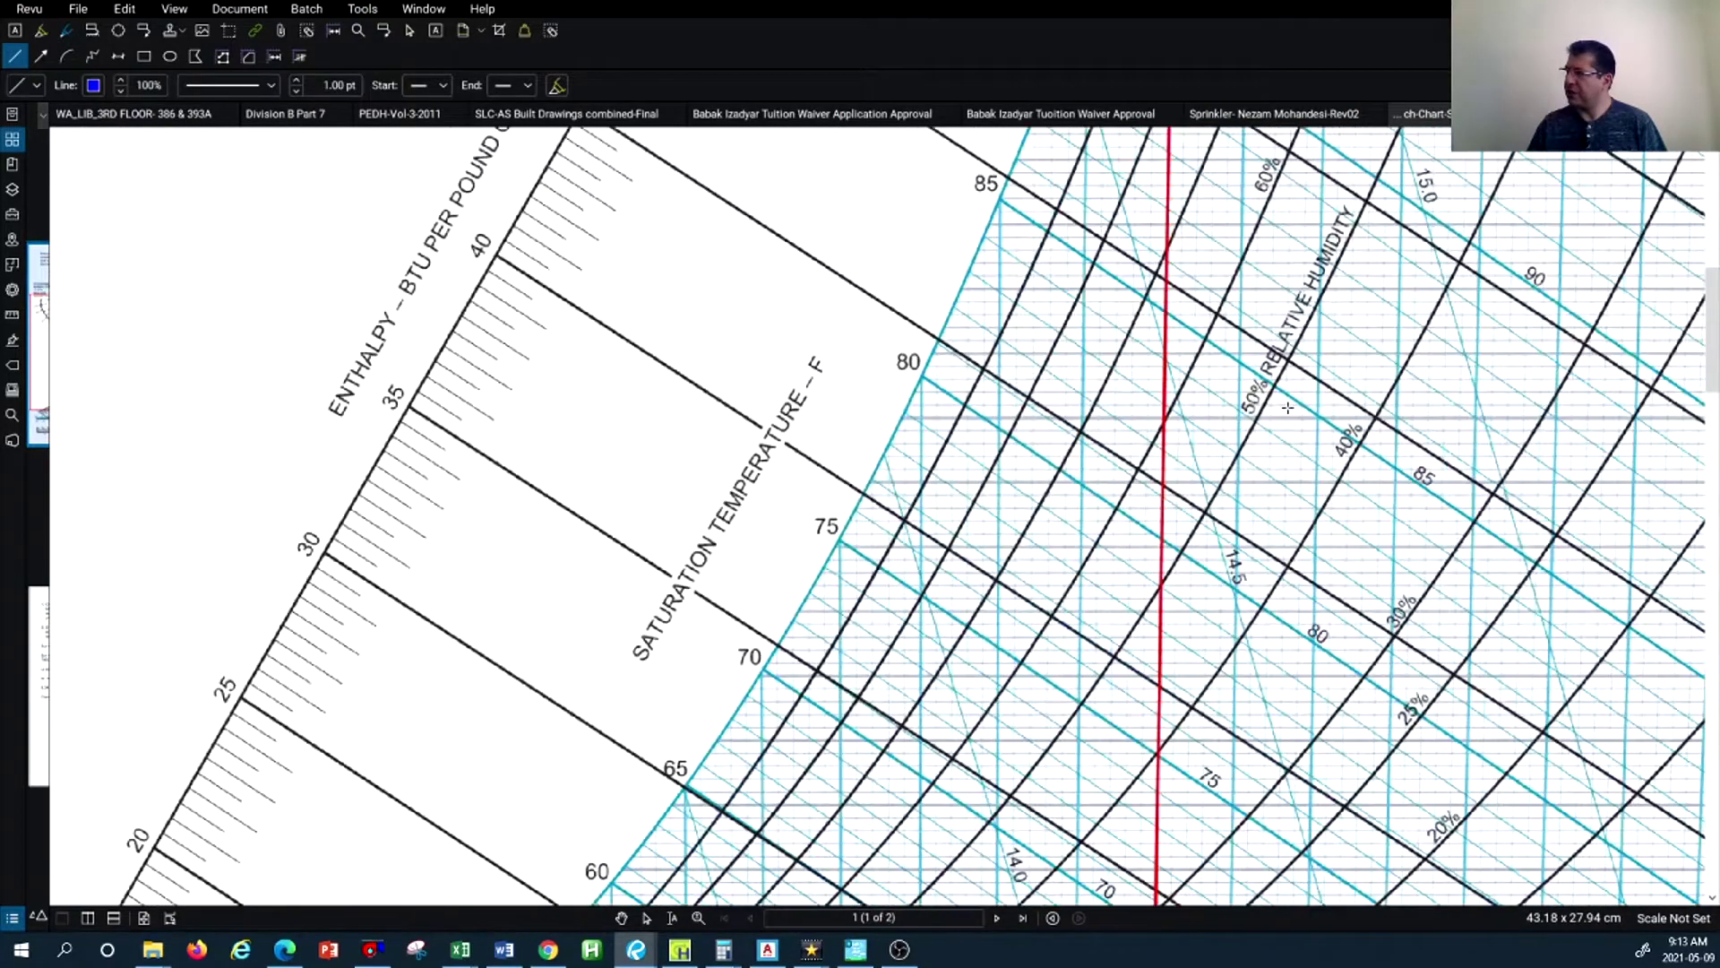
scroll(1256, 385, down, 4)
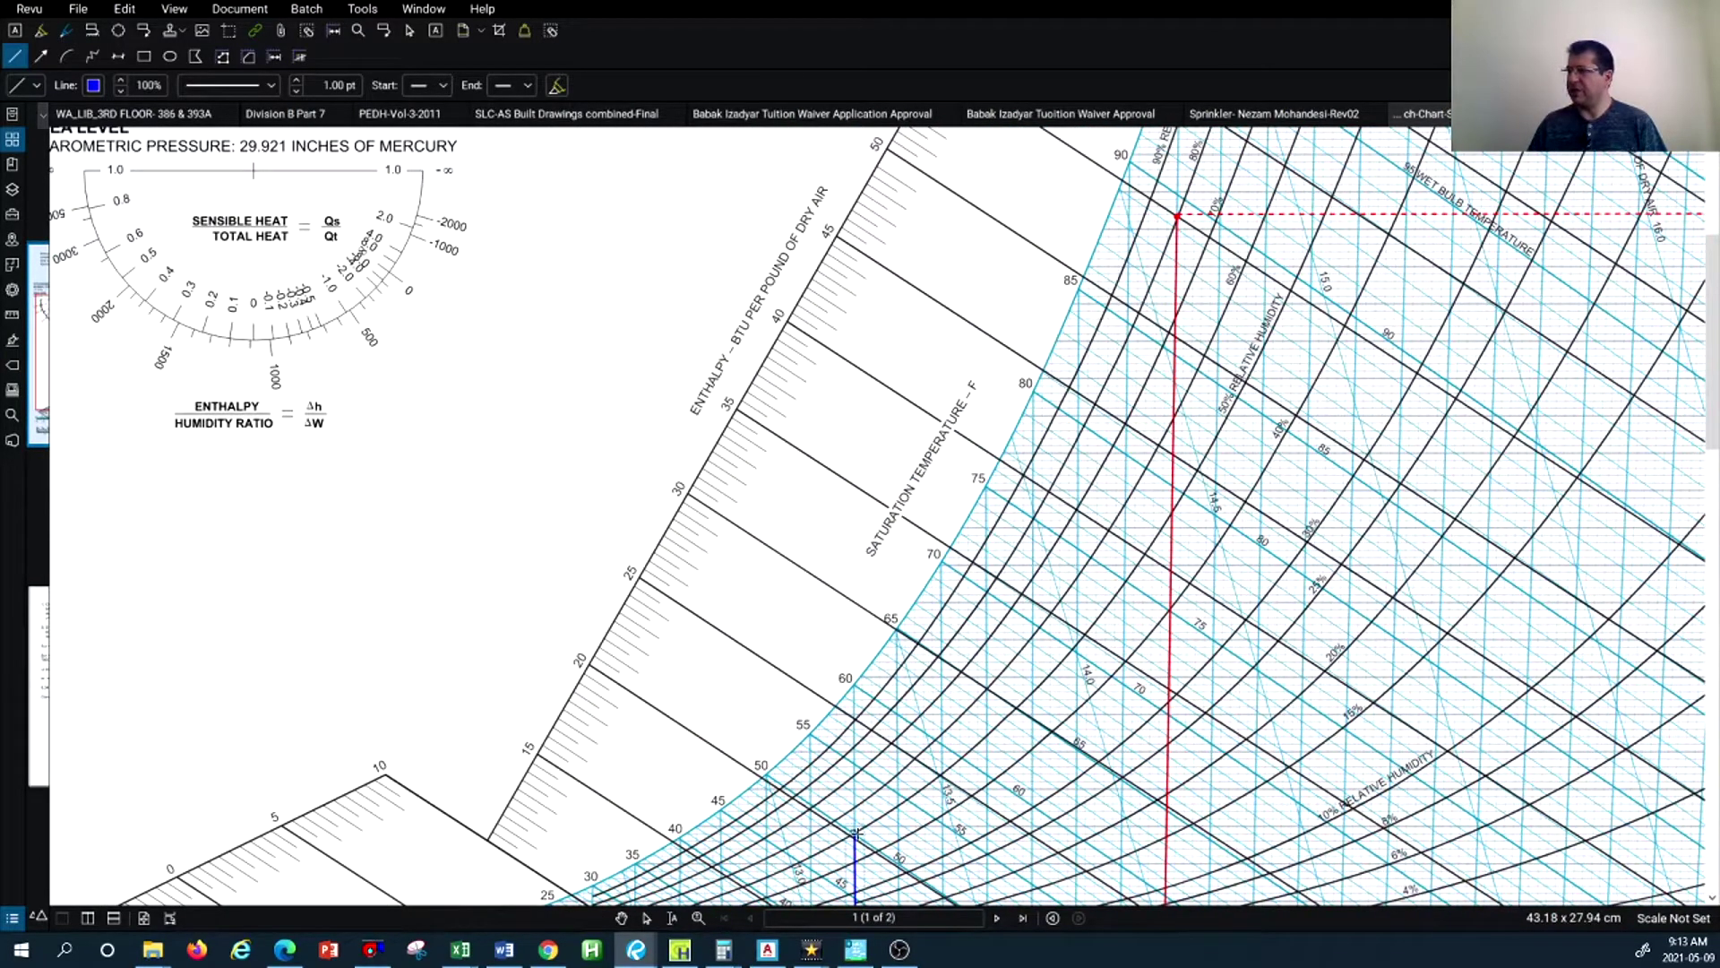
scroll(1034, 542, down, 2)
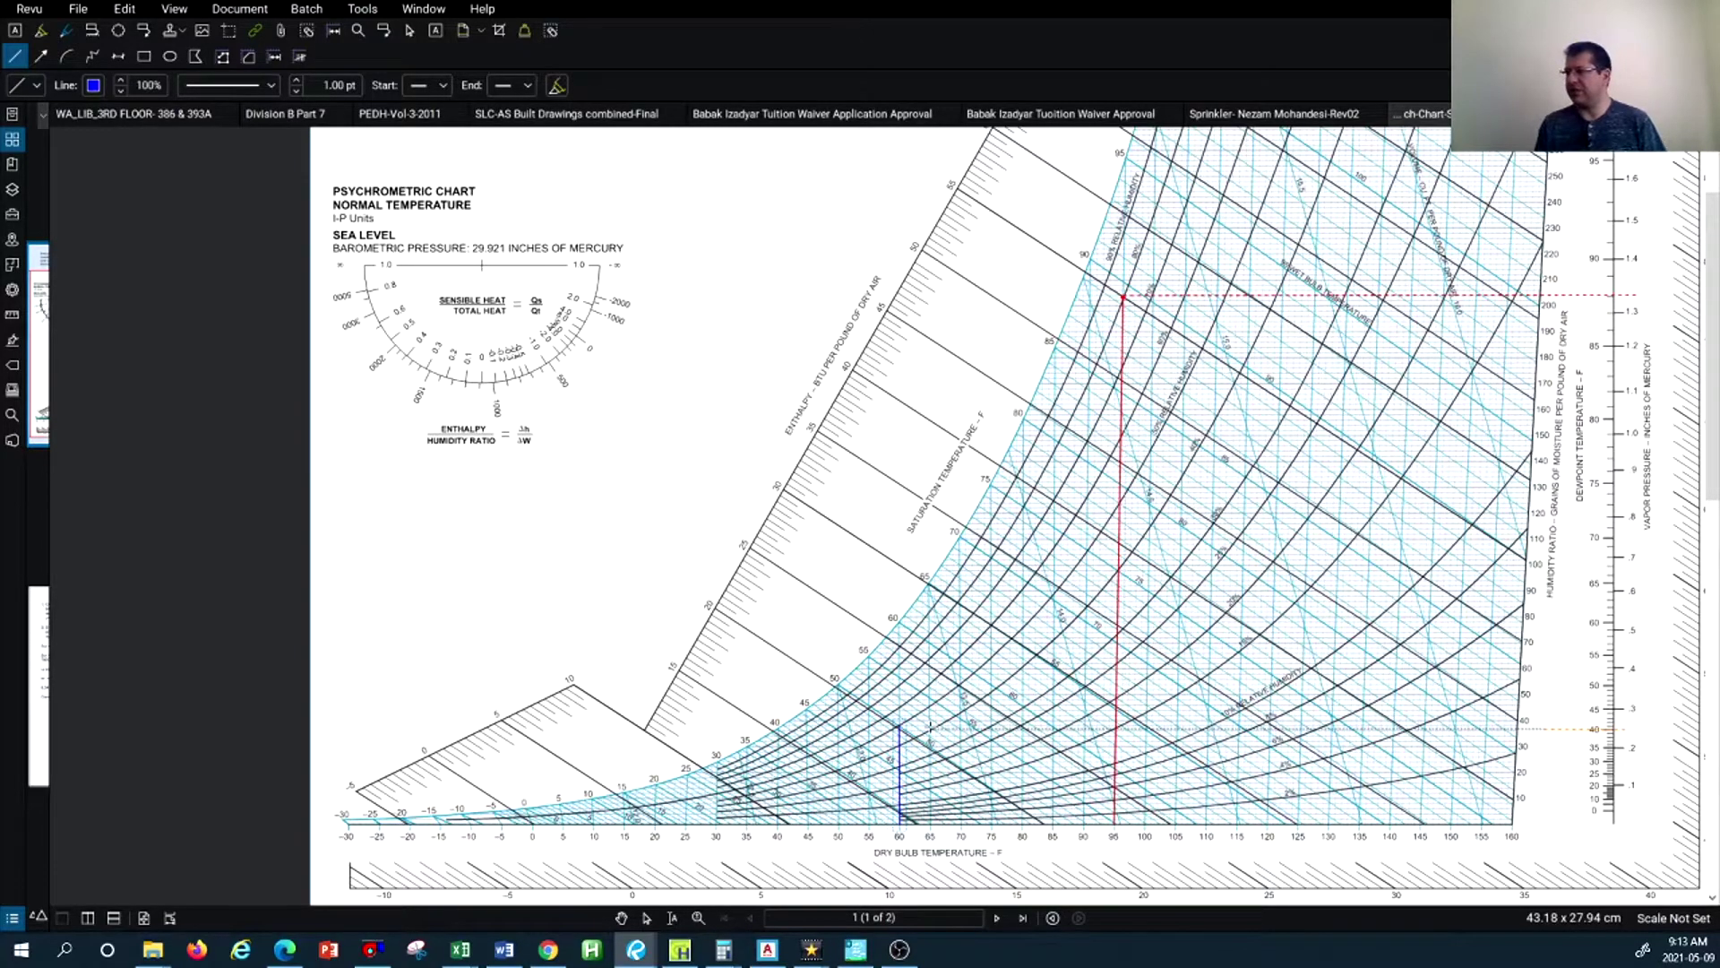
scroll(1114, 710, up, 1)
scroll(1115, 705, up, 1)
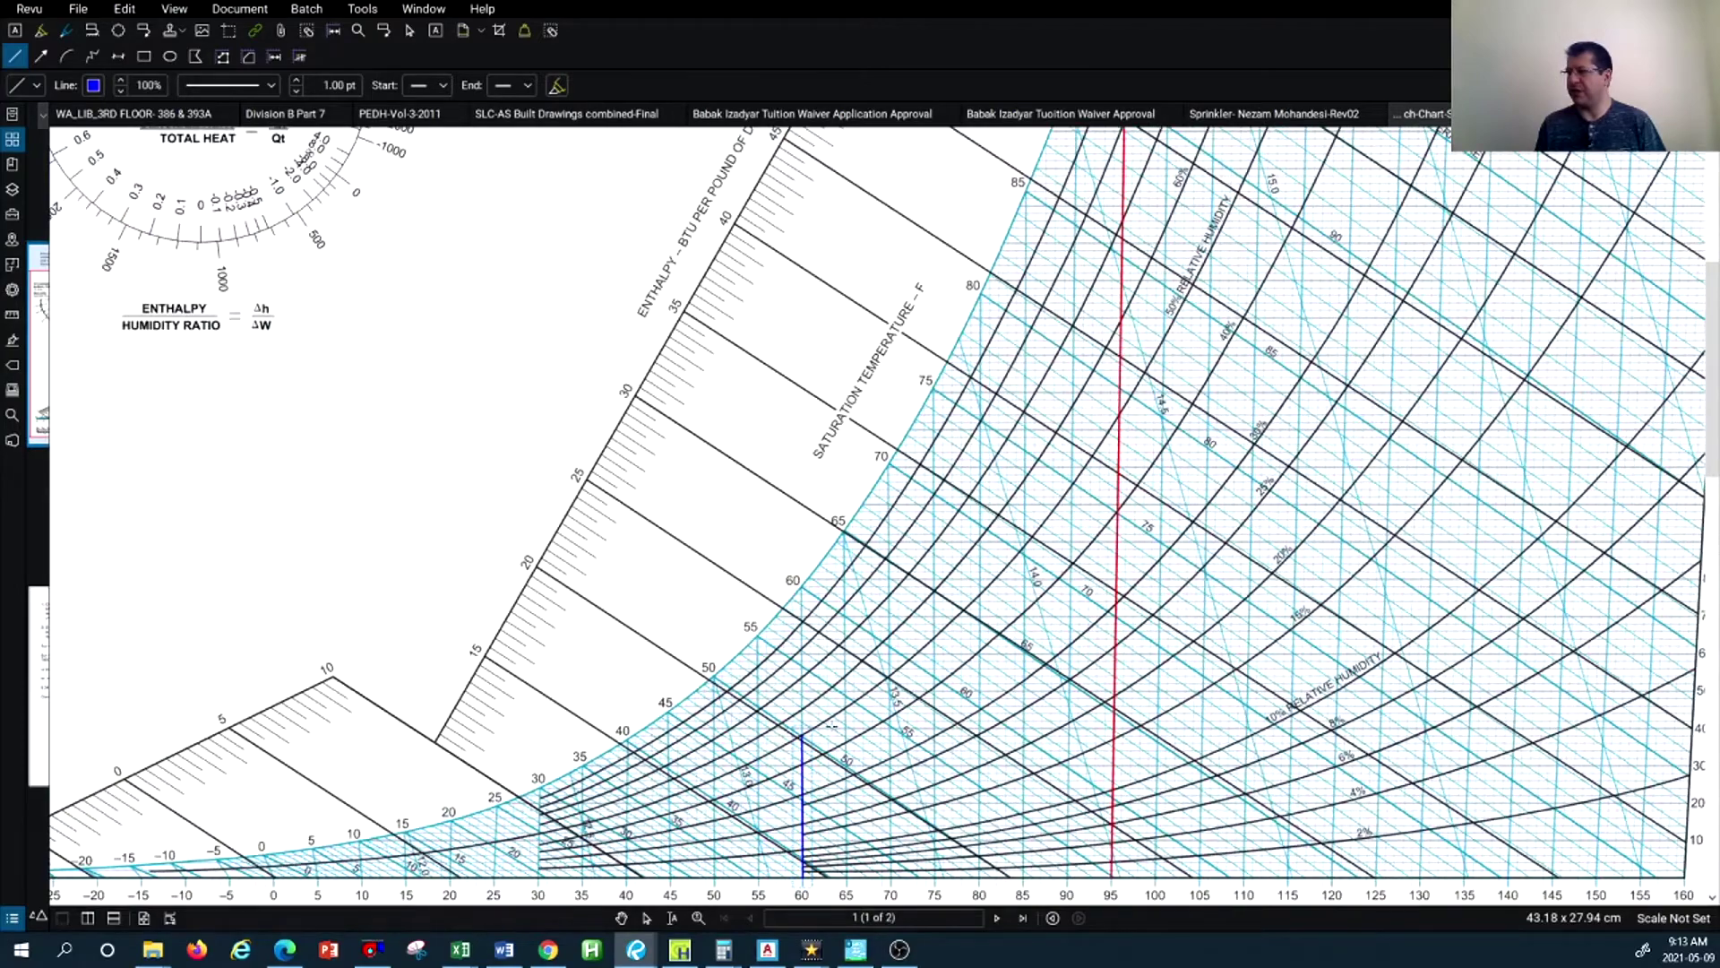
scroll(1114, 708, down, 3)
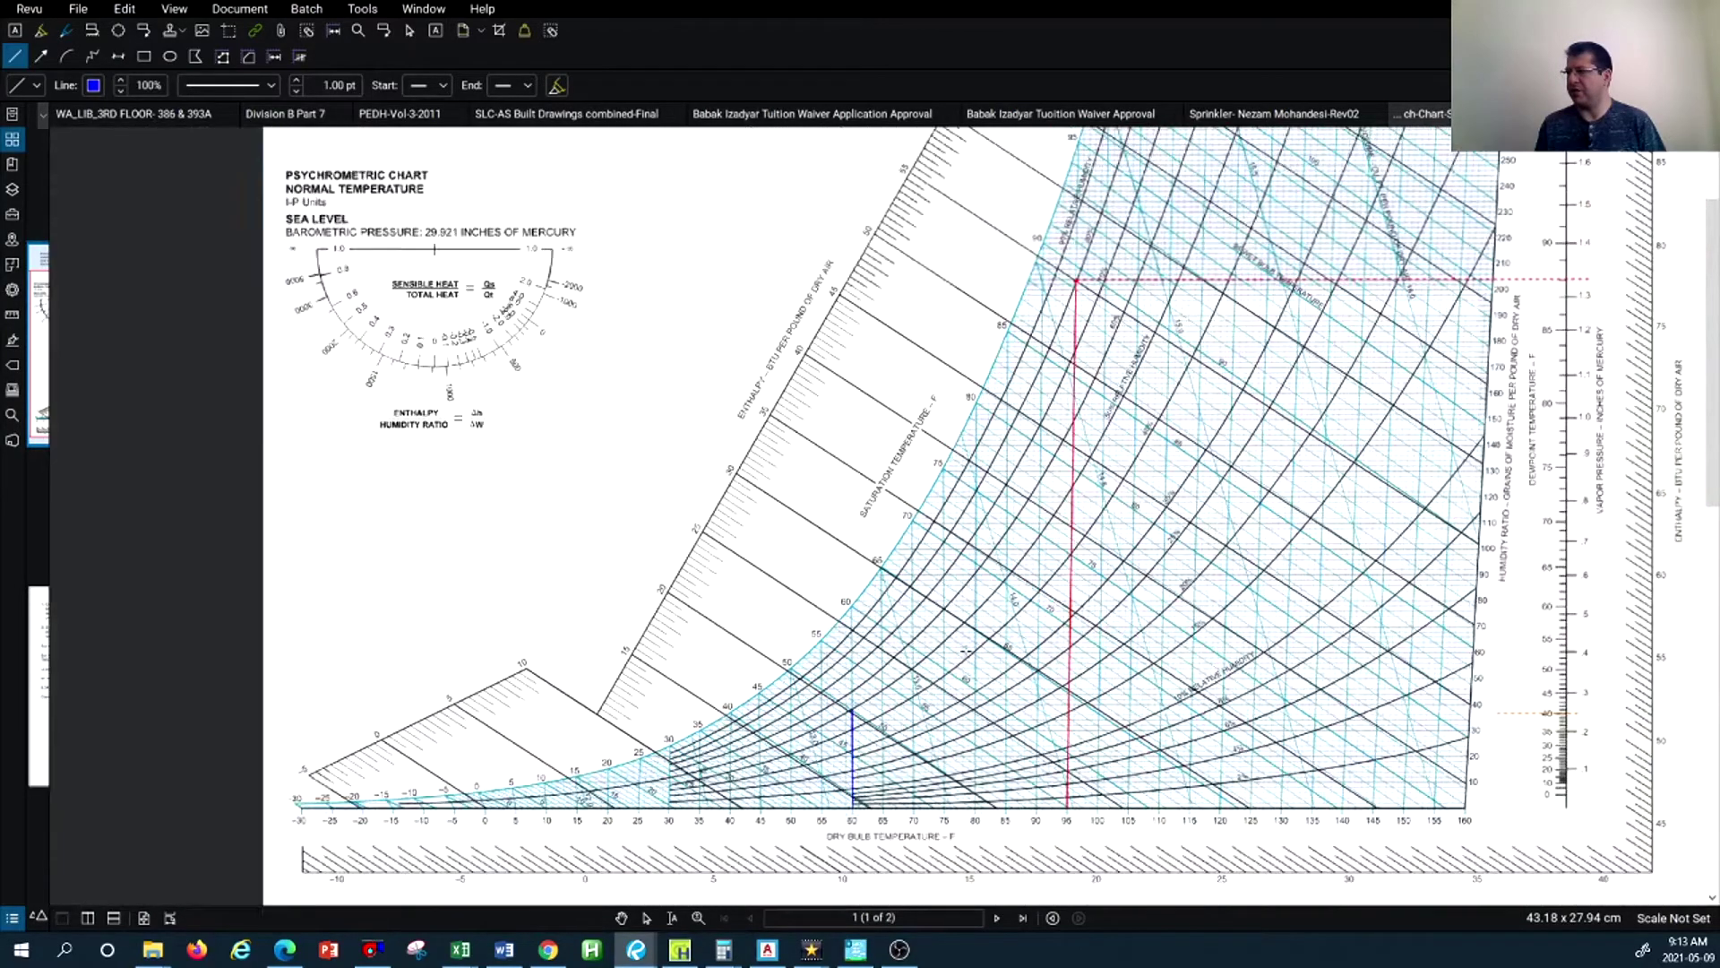
scroll(1090, 809, up, 7)
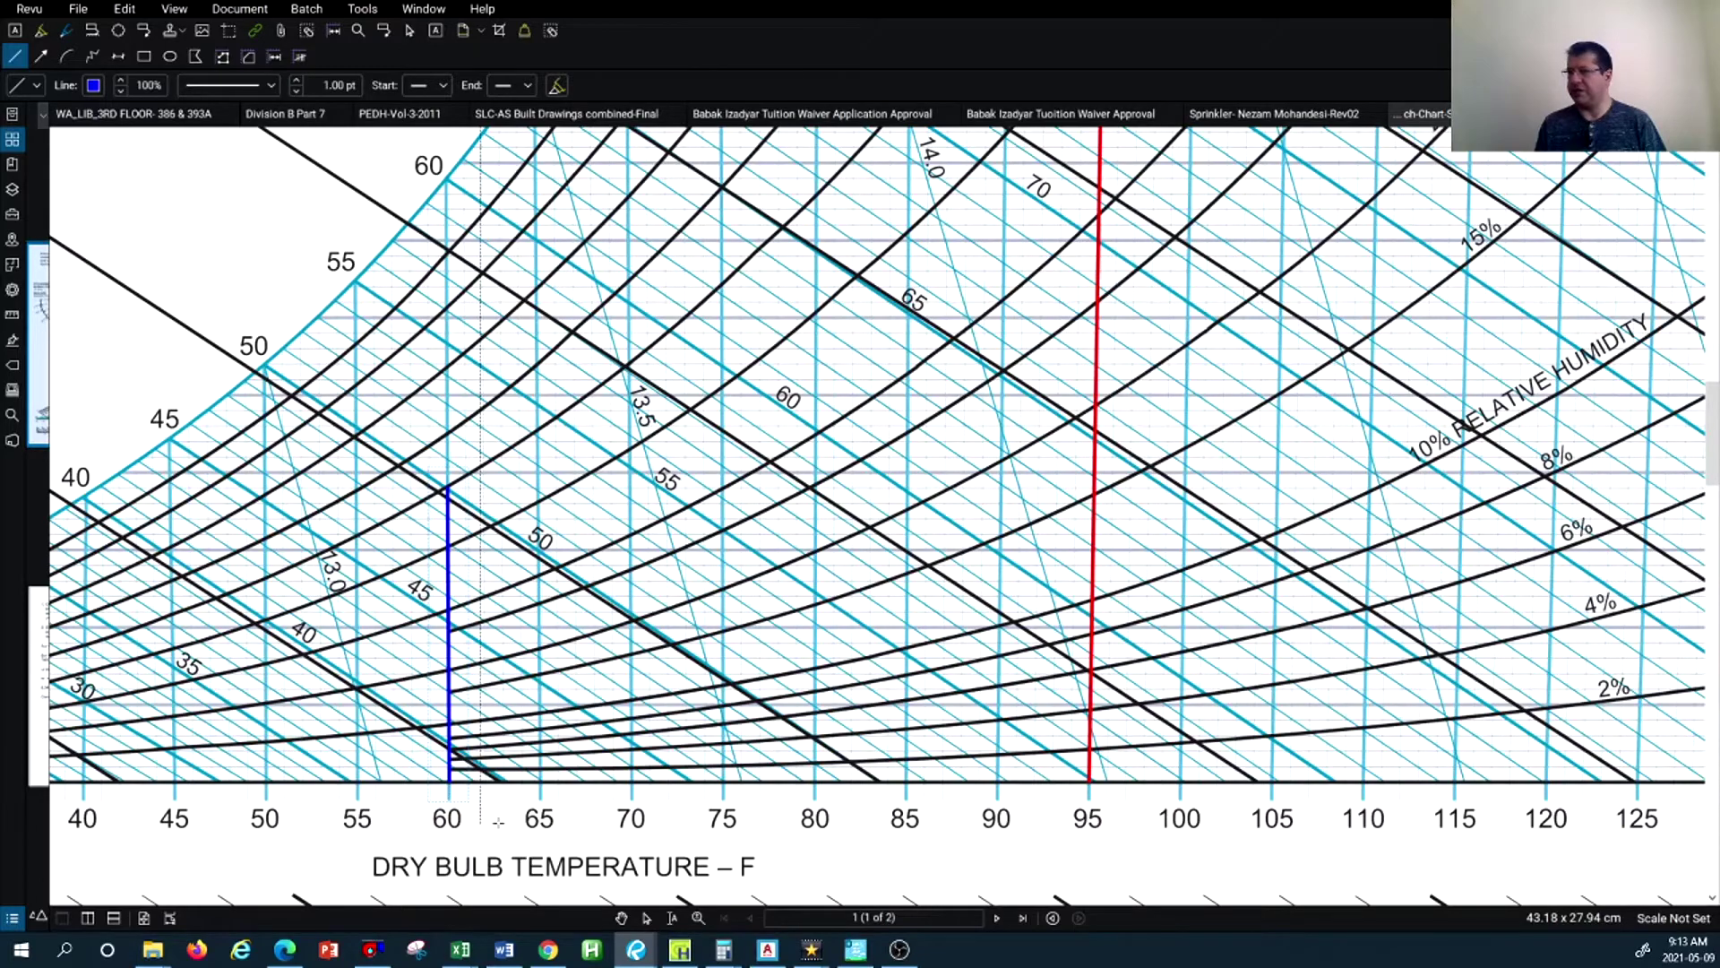
scroll(581, 832, down, 3)
scroll(502, 641, up, 2)
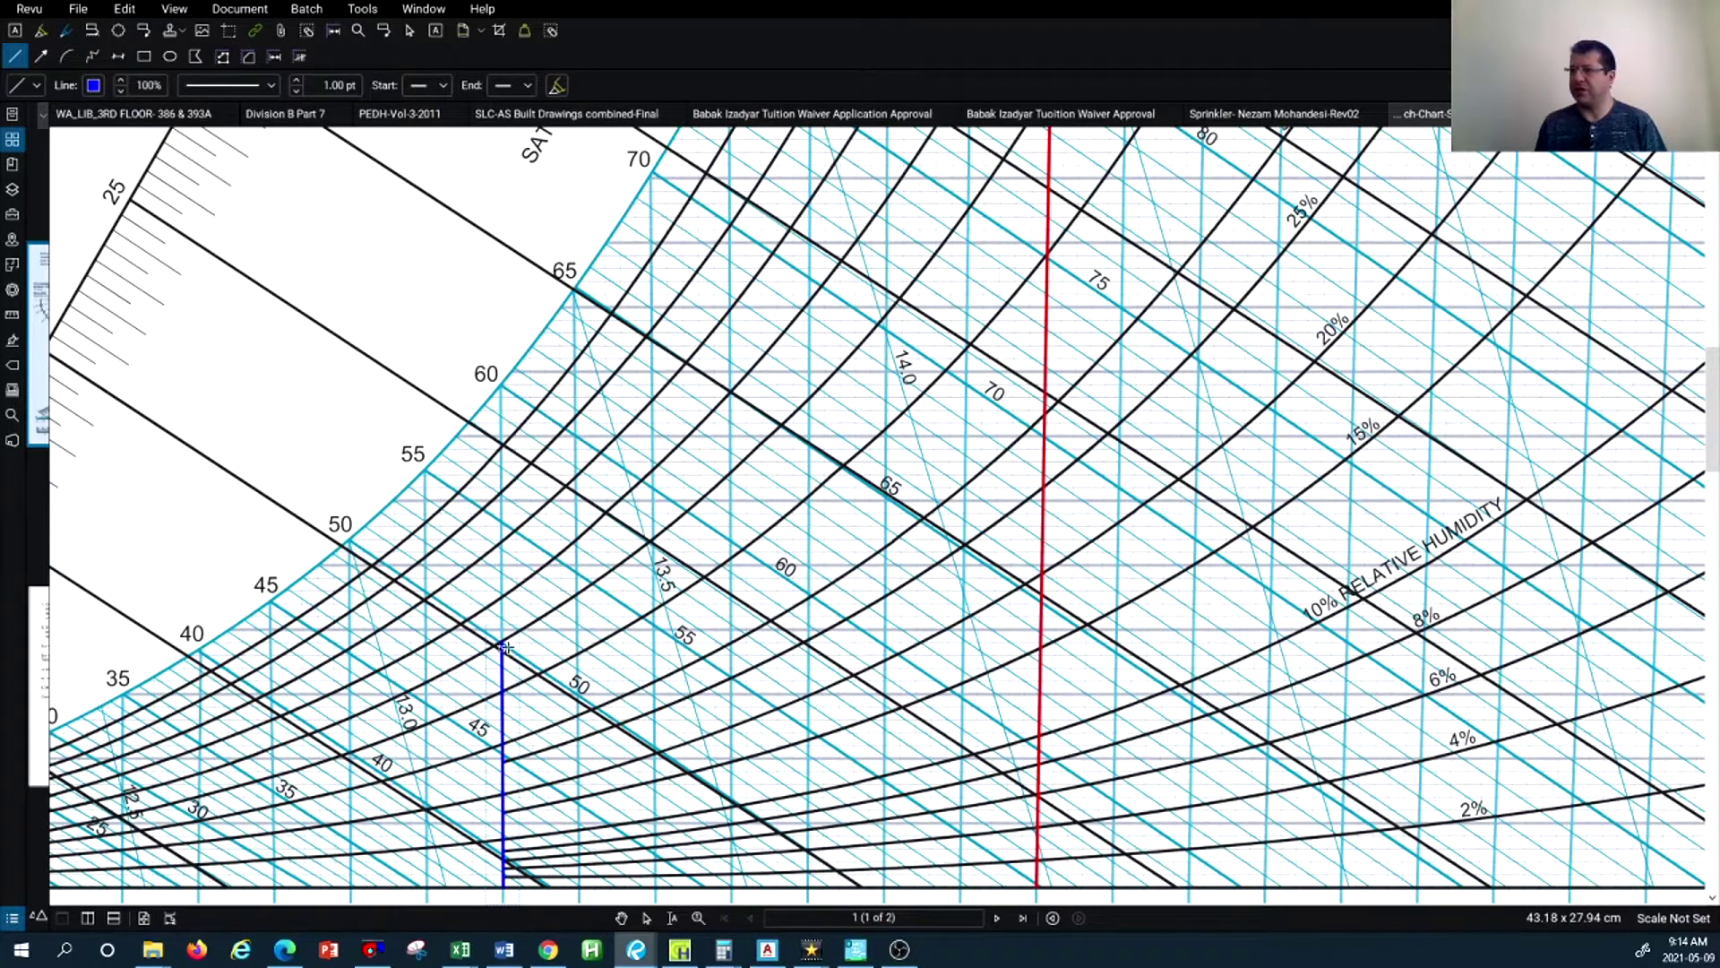
End the blue horizontal line at 40 on the humidity ratio scale and select it to check its properties
scroll(502, 643, down, 4)
scroll(838, 623, up, 5)
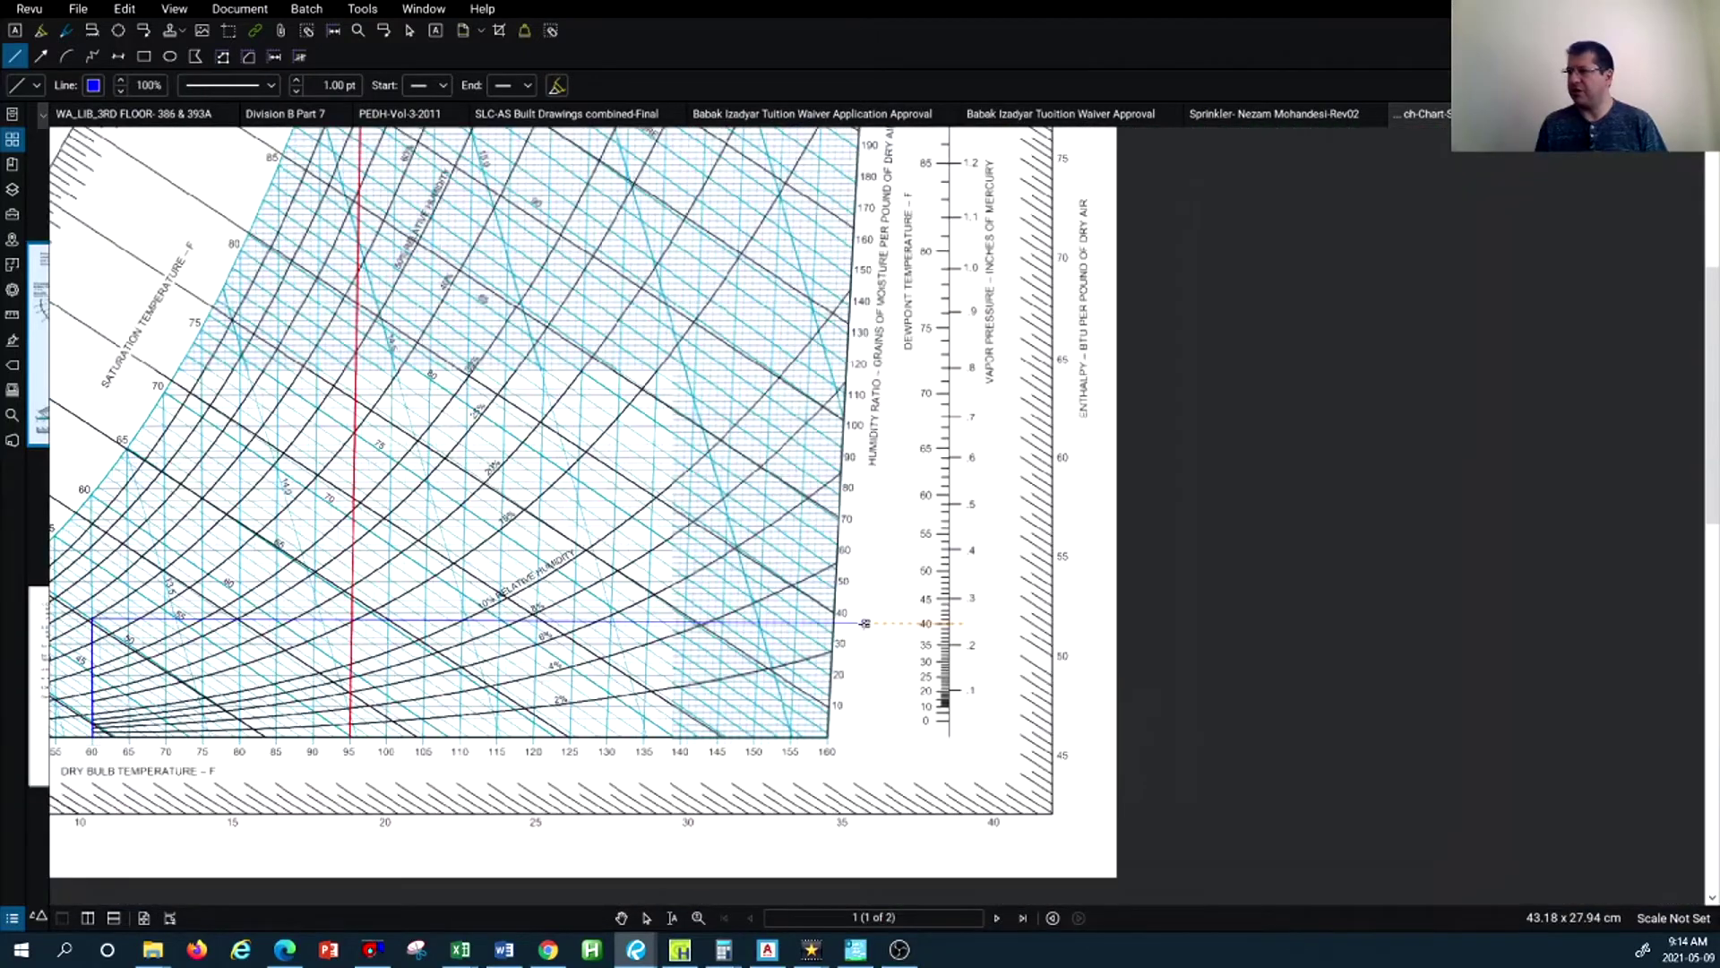
scroll(838, 622, up, 2)
scroll(905, 624, down, 3)
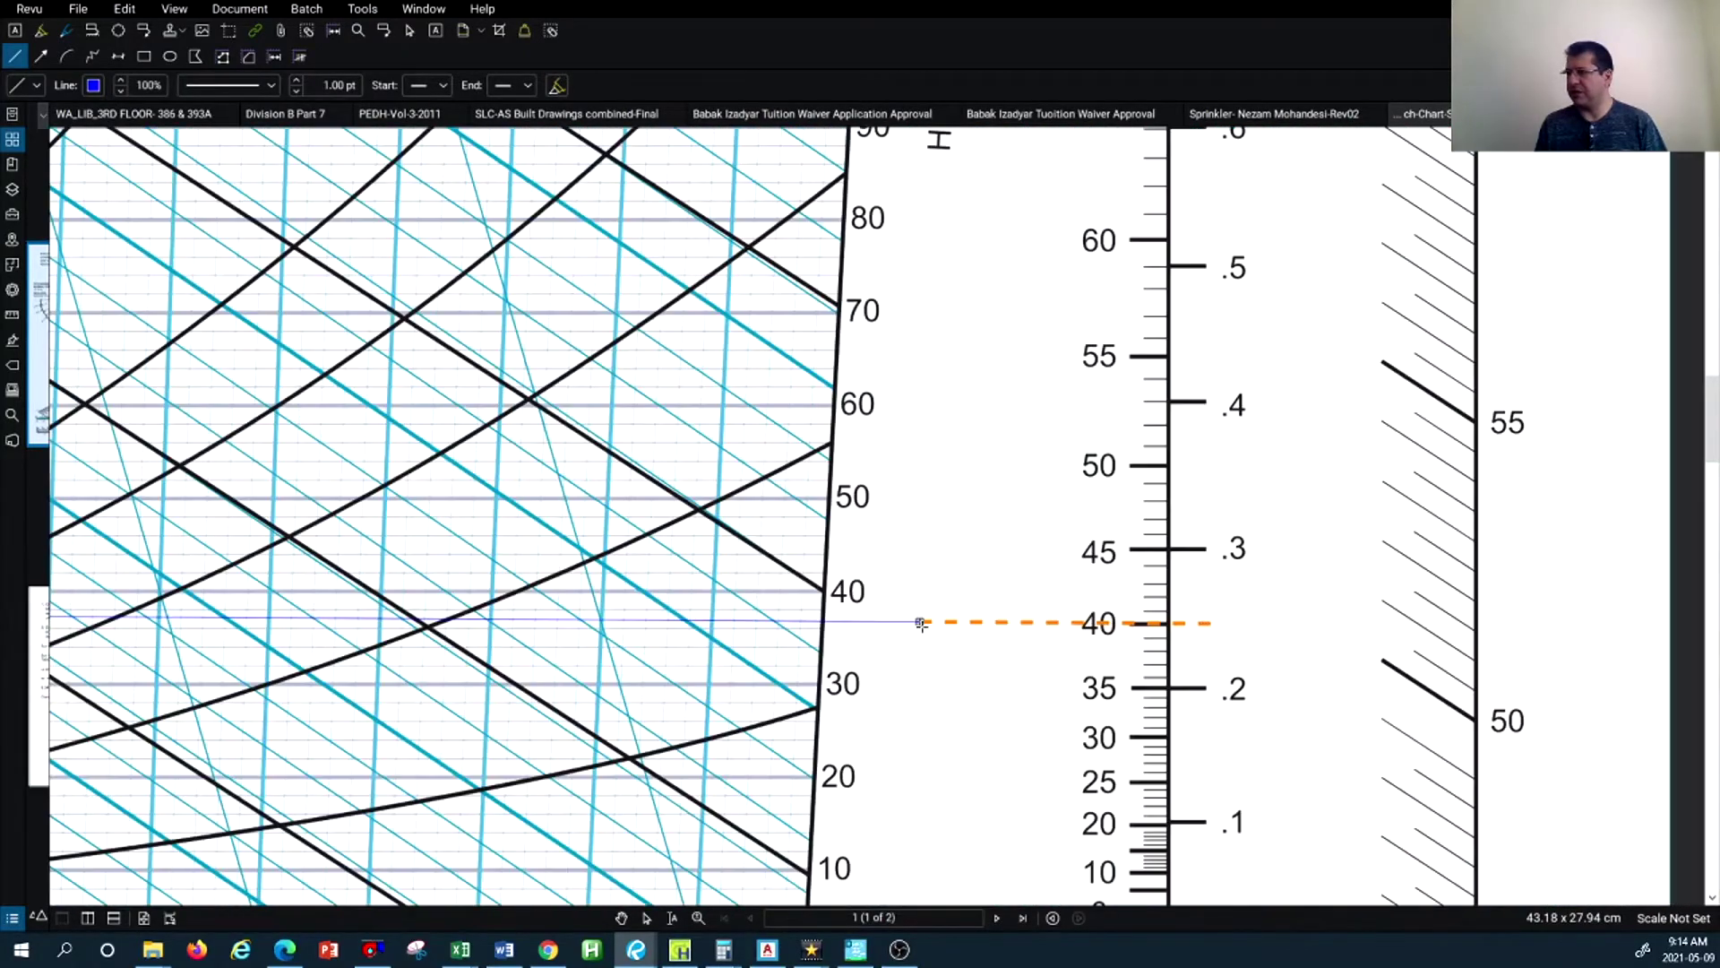
key(Escape)
scroll(817, 625, down, 1)
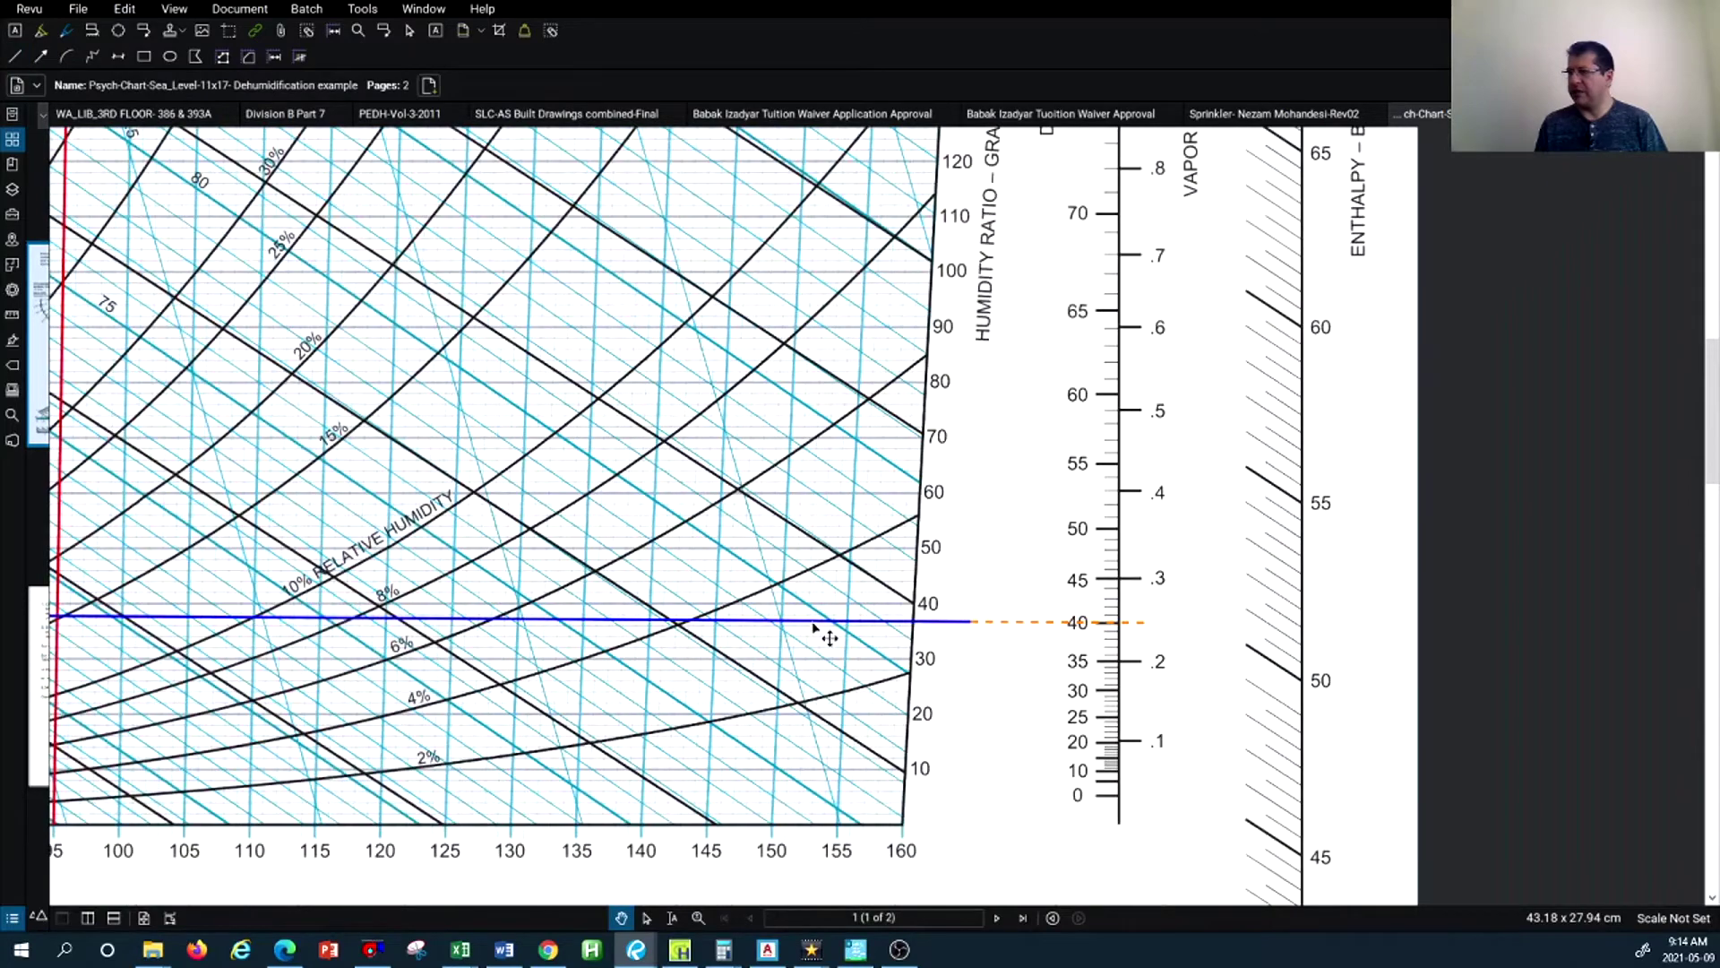
click(817, 621)
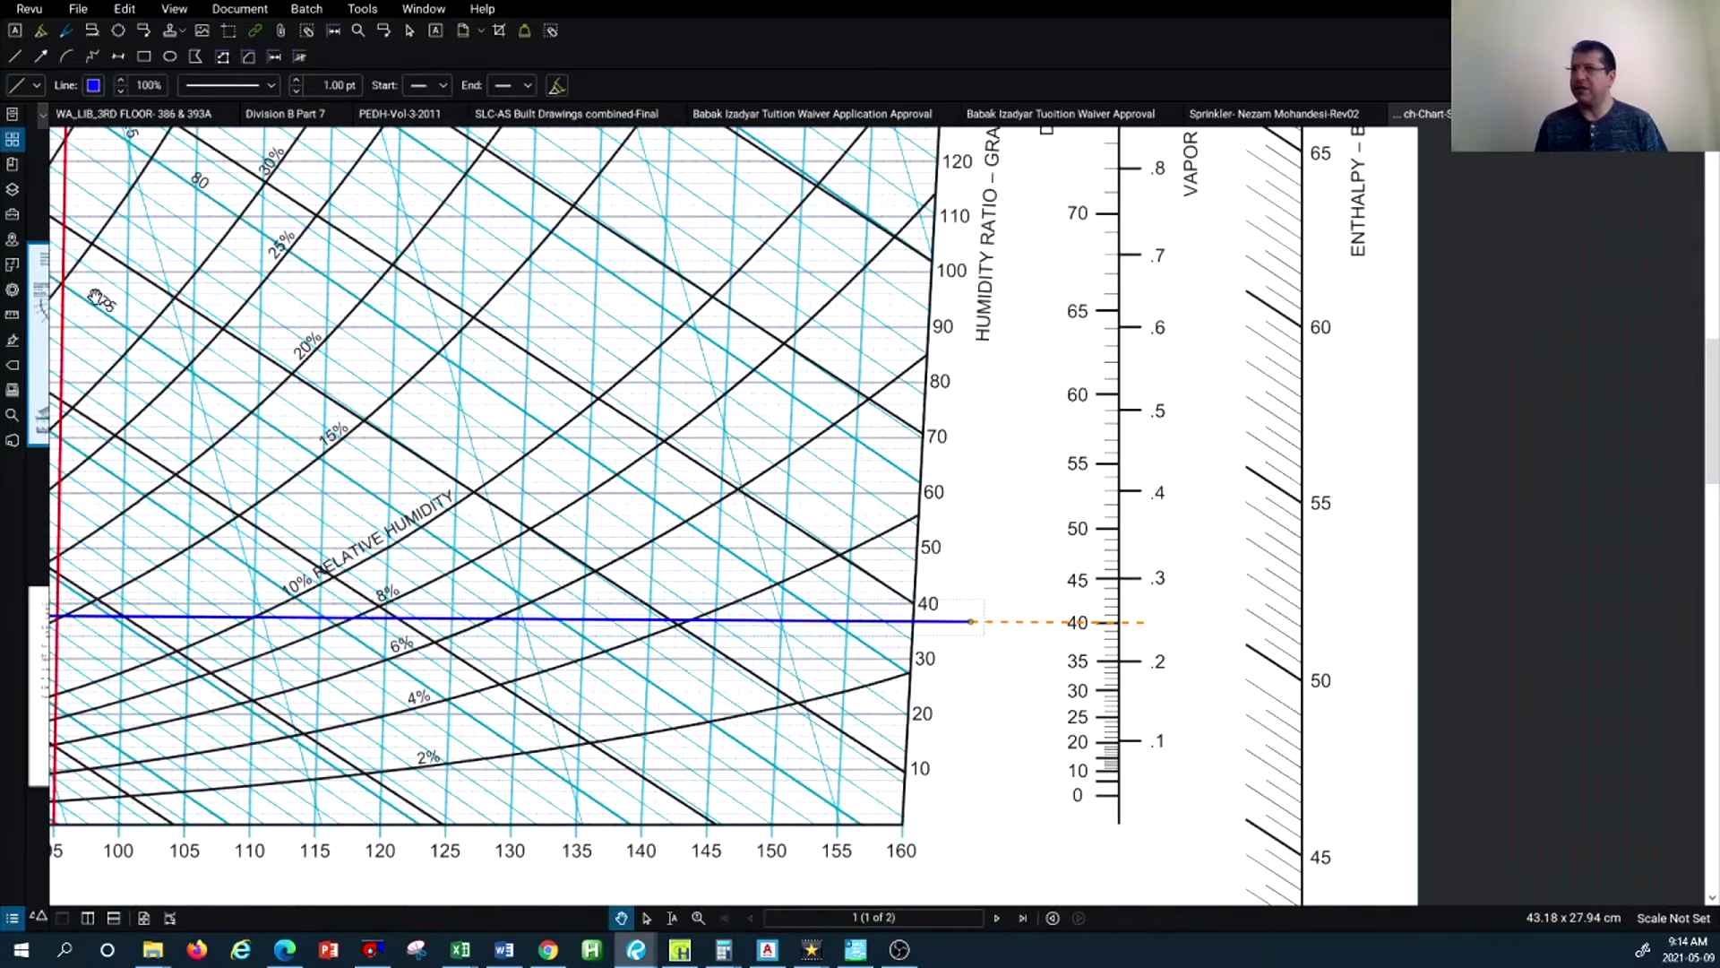
click(47, 280)
scroll(685, 567, down, 3)
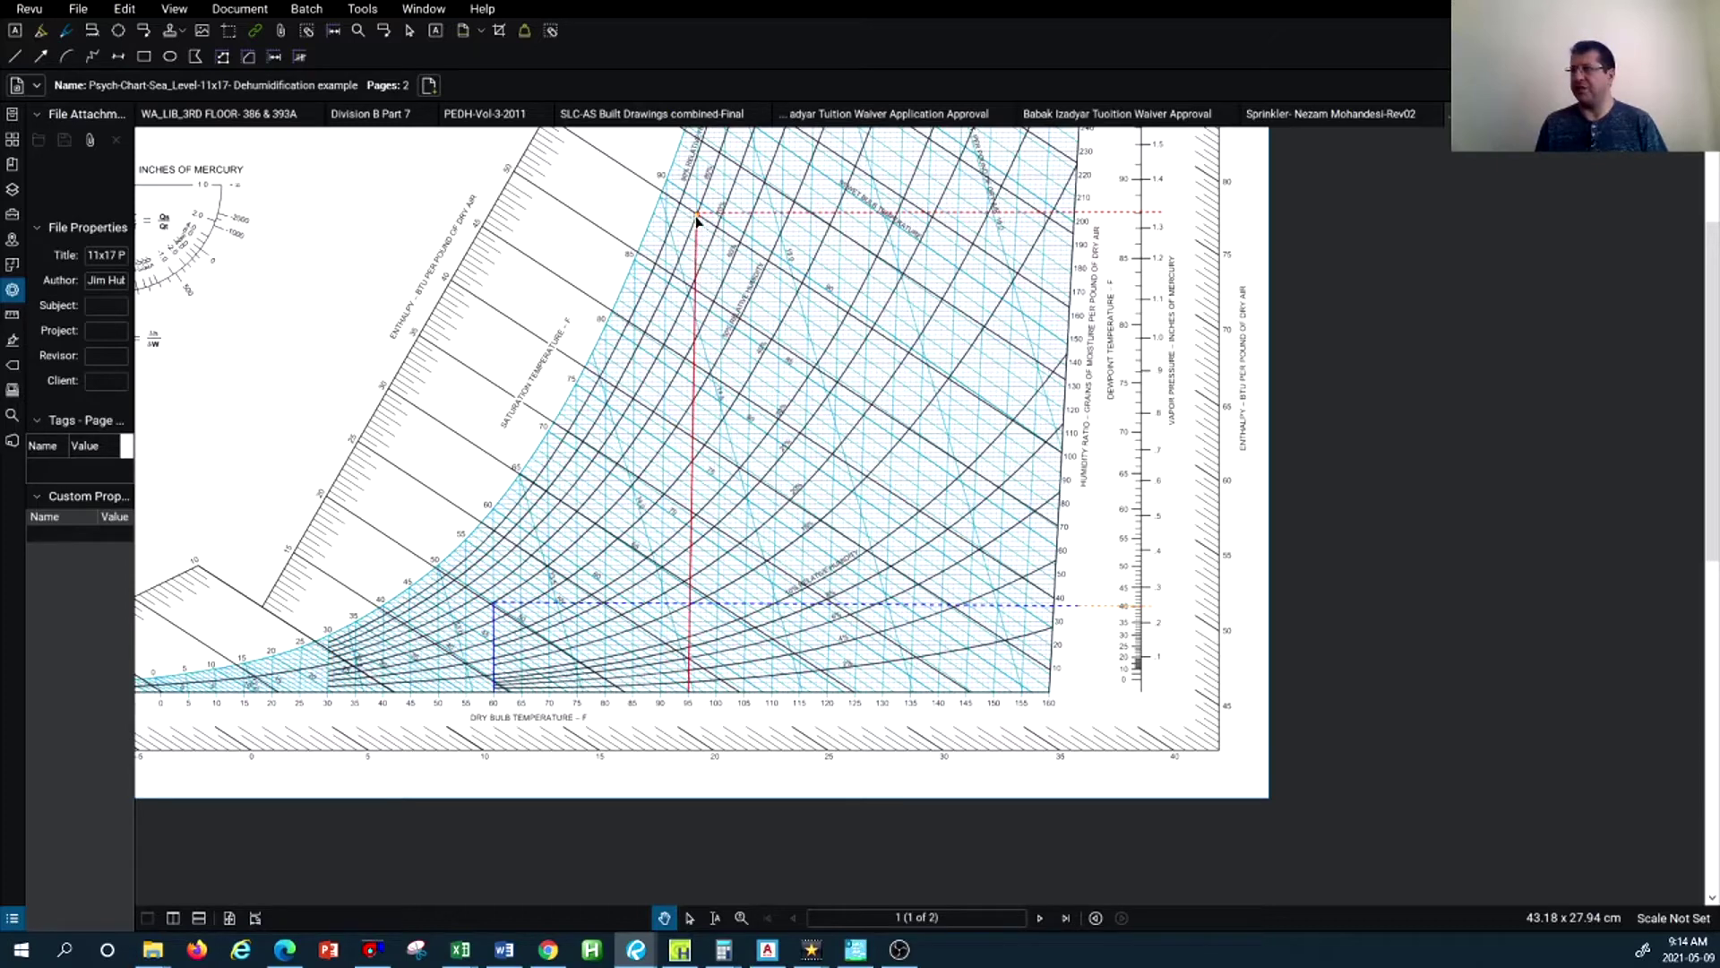
scroll(690, 600, up, 5)
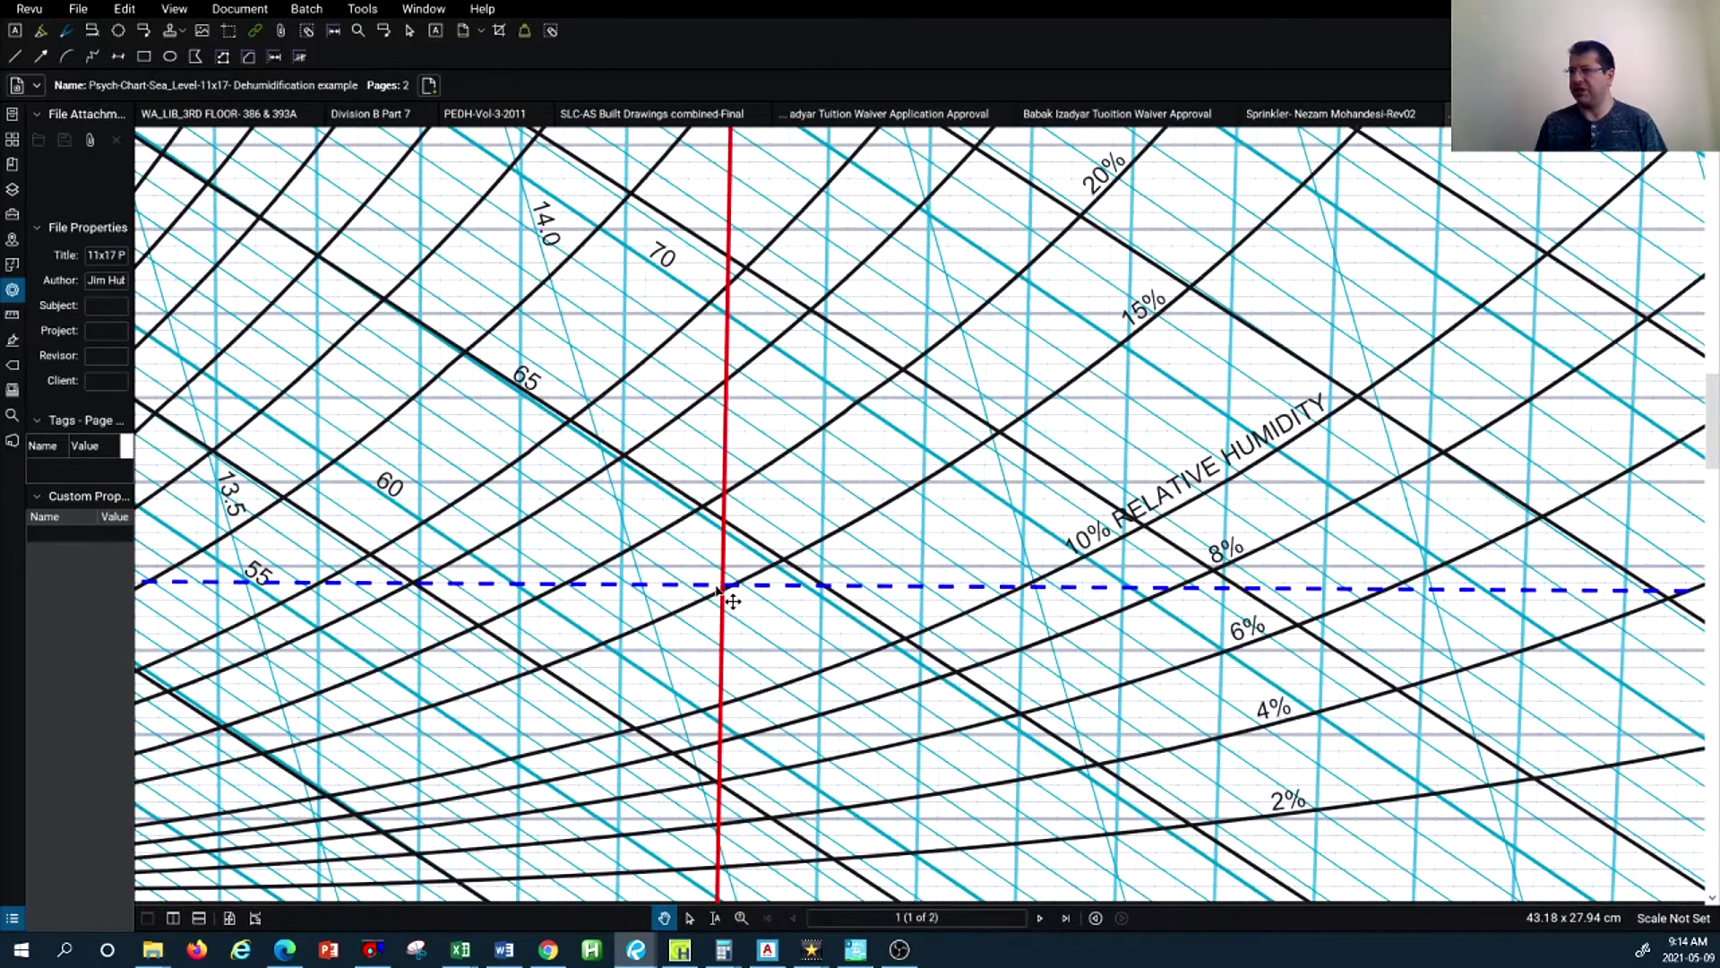
scroll(720, 591, down, 2)
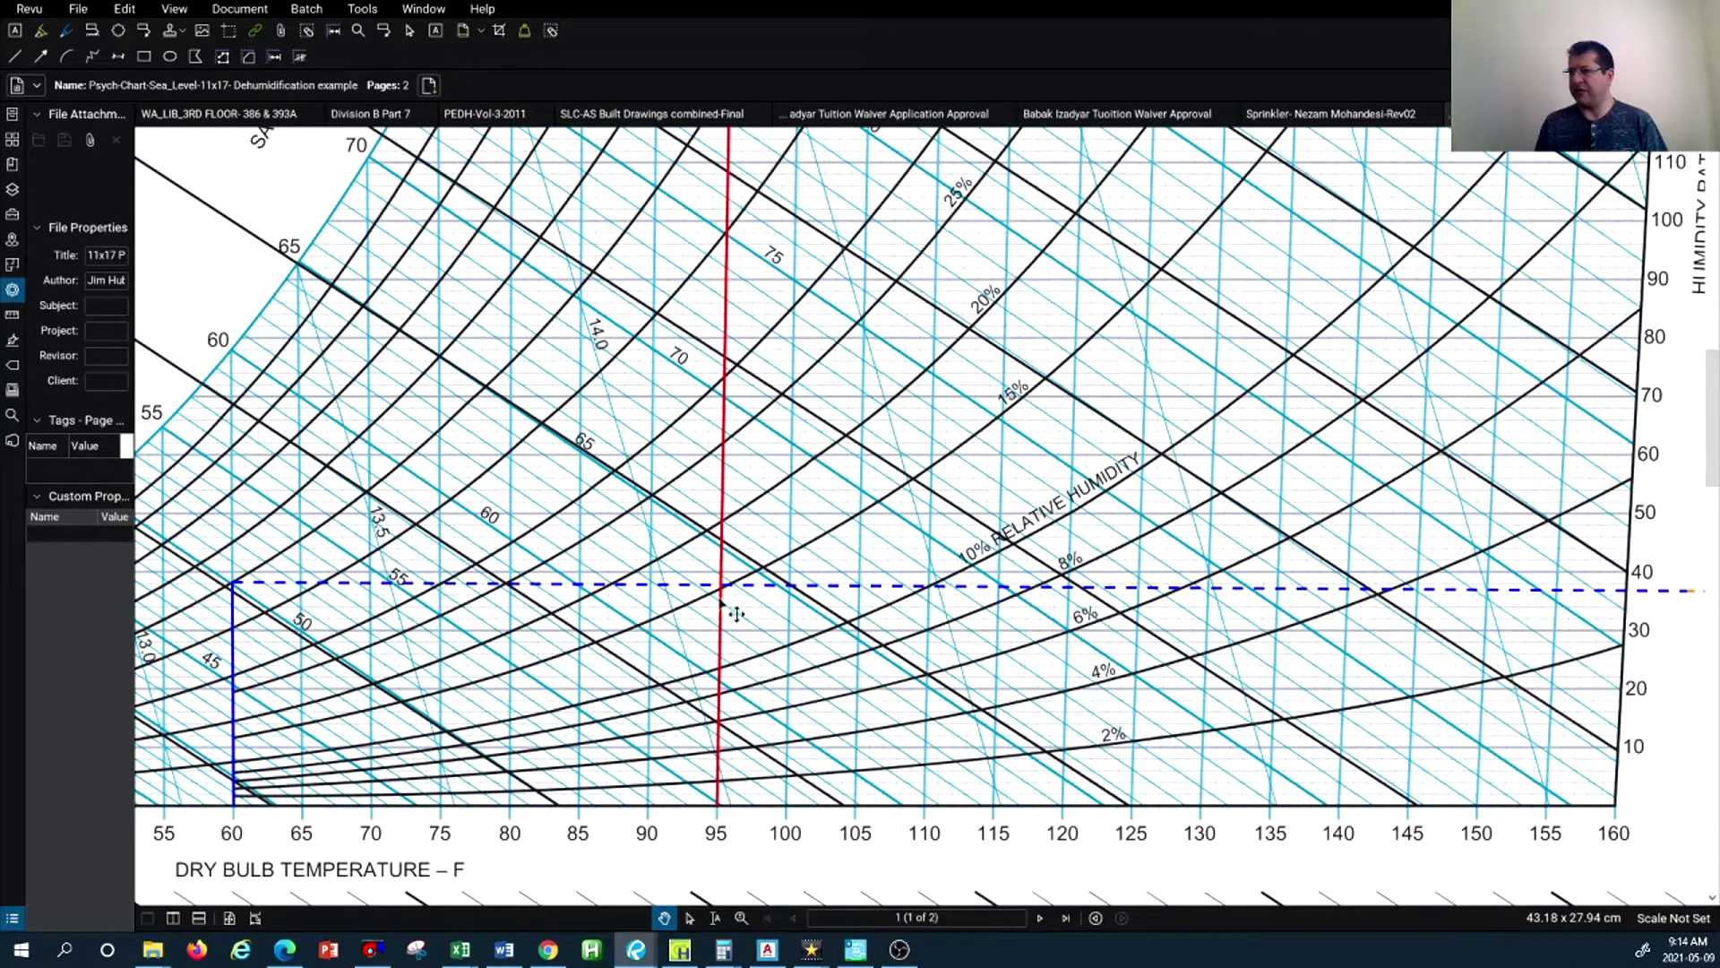
scroll(1348, 595, down, 2)
scroll(1491, 590, up, 1)
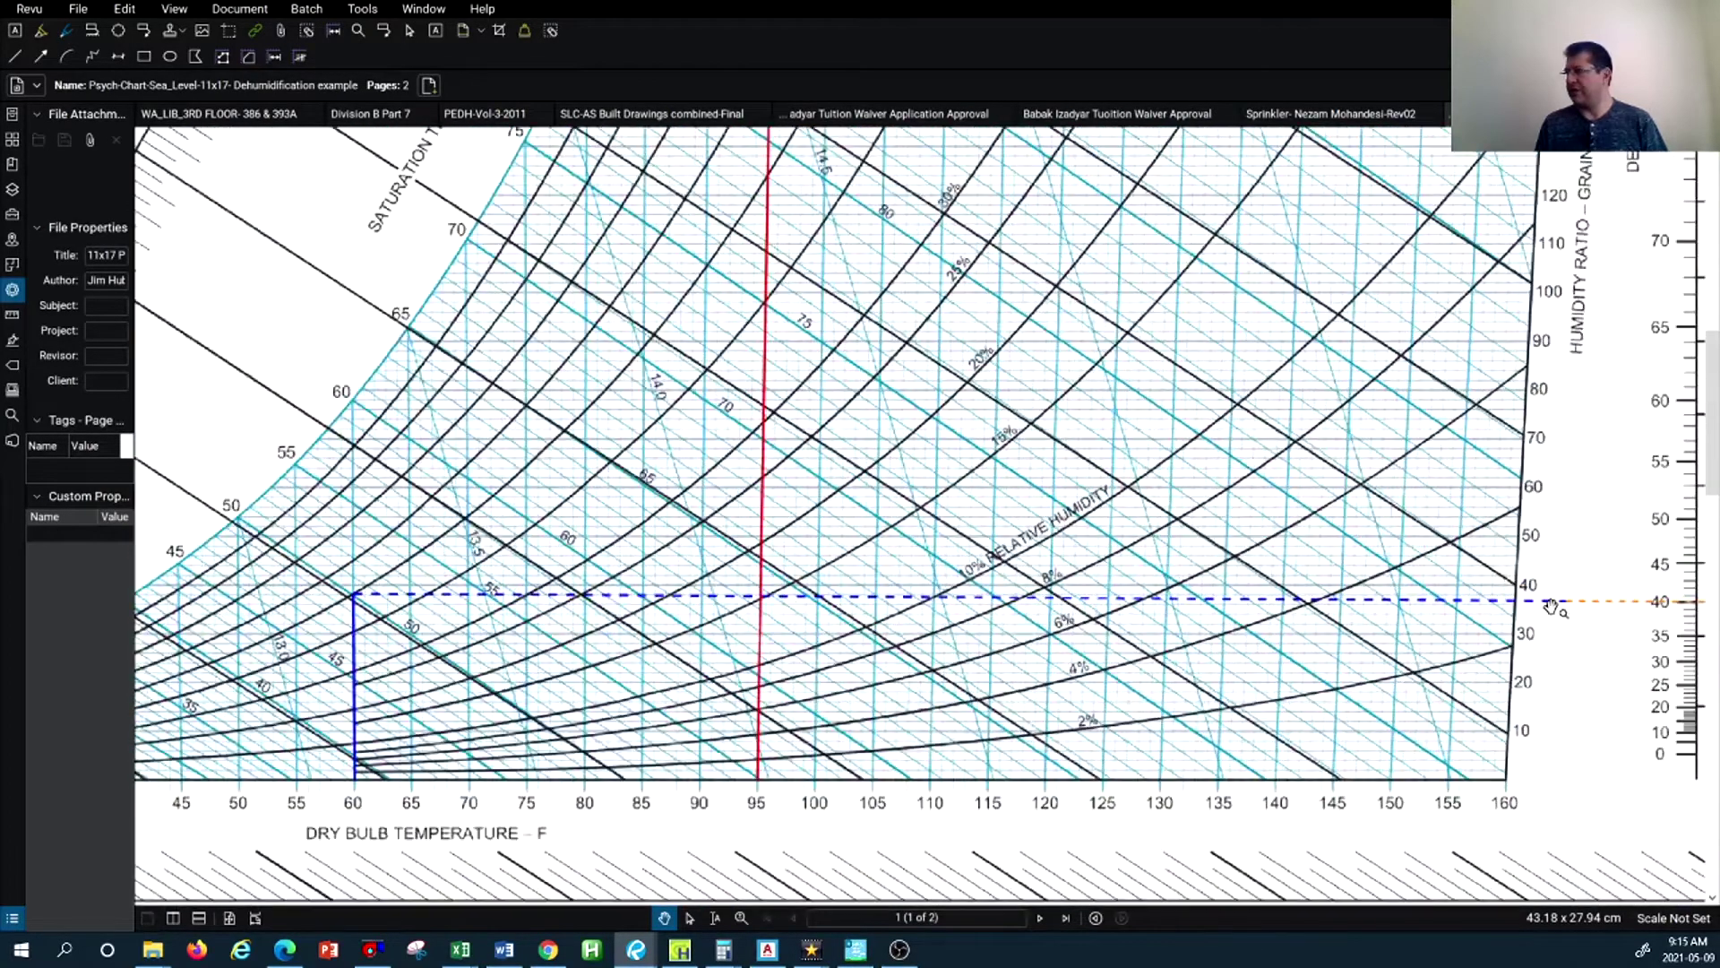
scroll(1541, 610, up, 1)
scroll(1536, 616, down, 1)
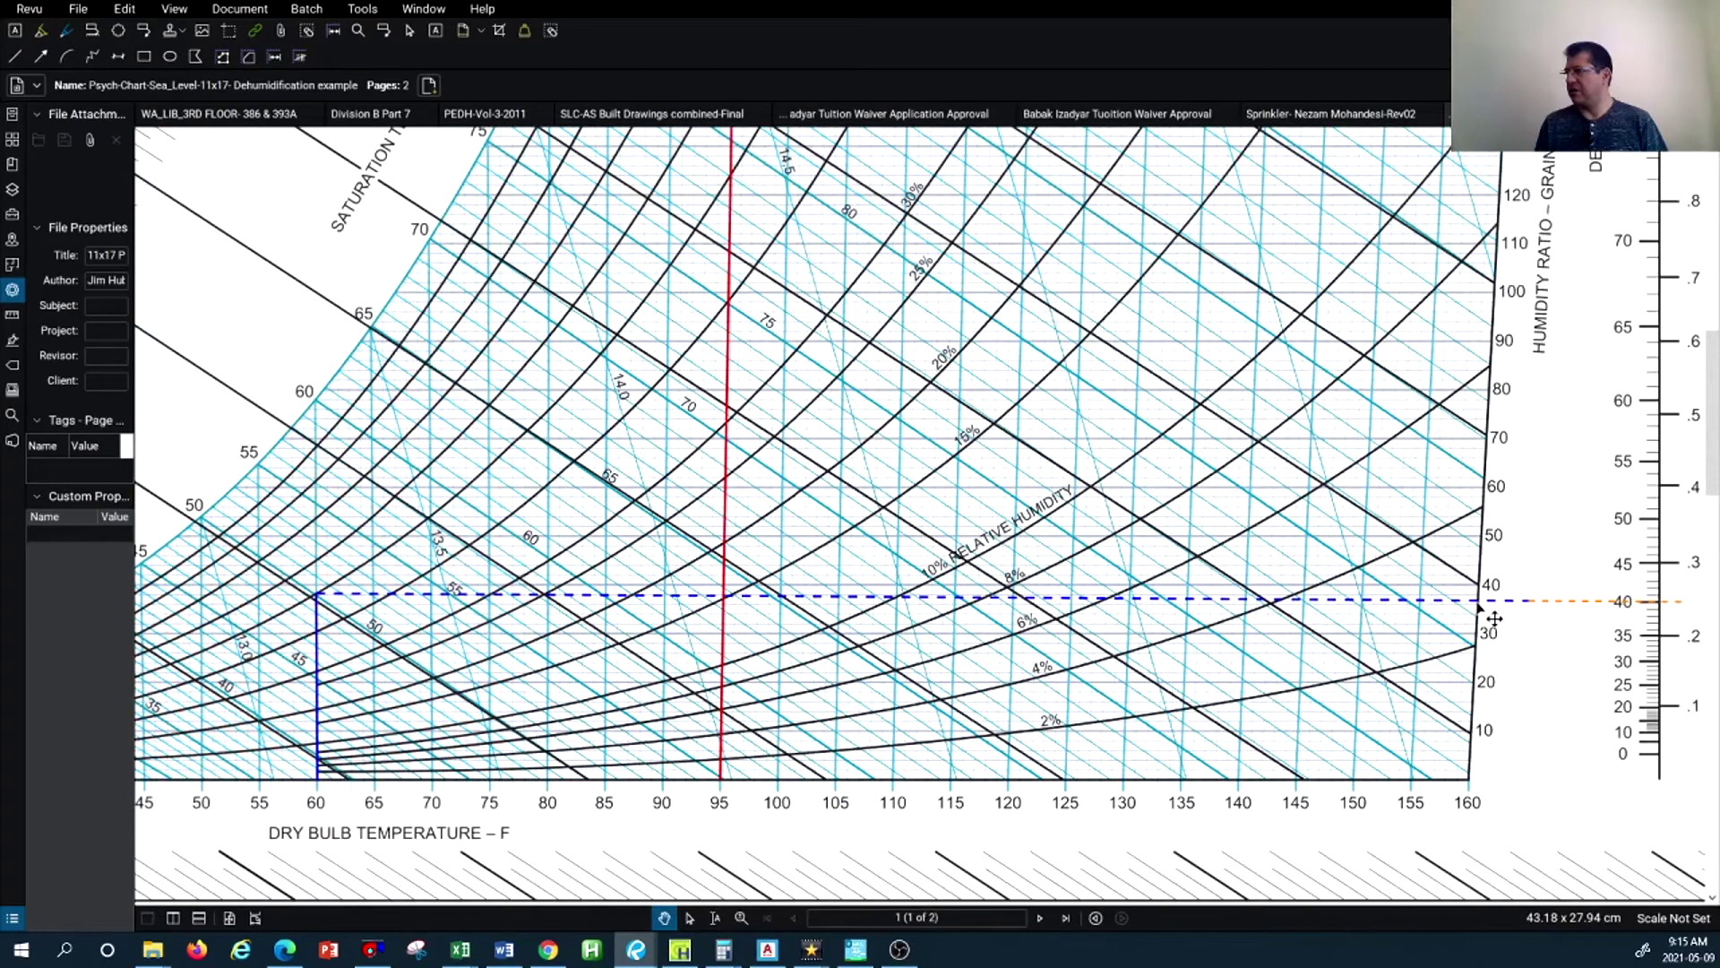
scroll(1474, 610, down, 3)
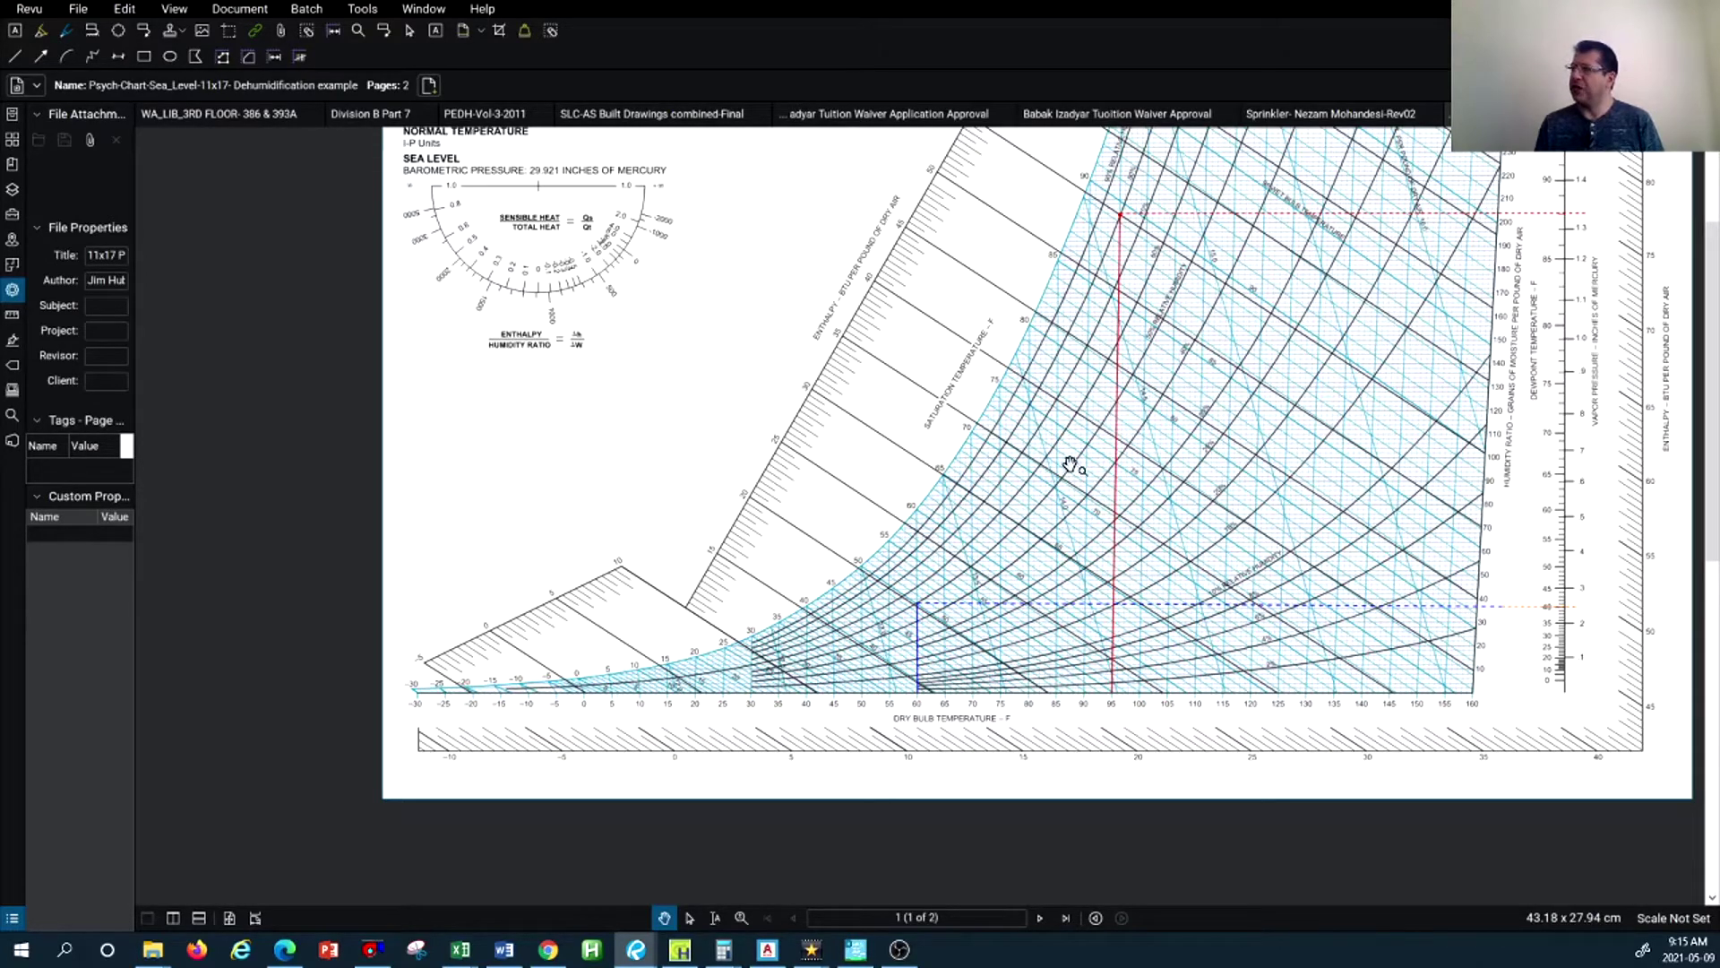
scroll(1107, 197, up, 2)
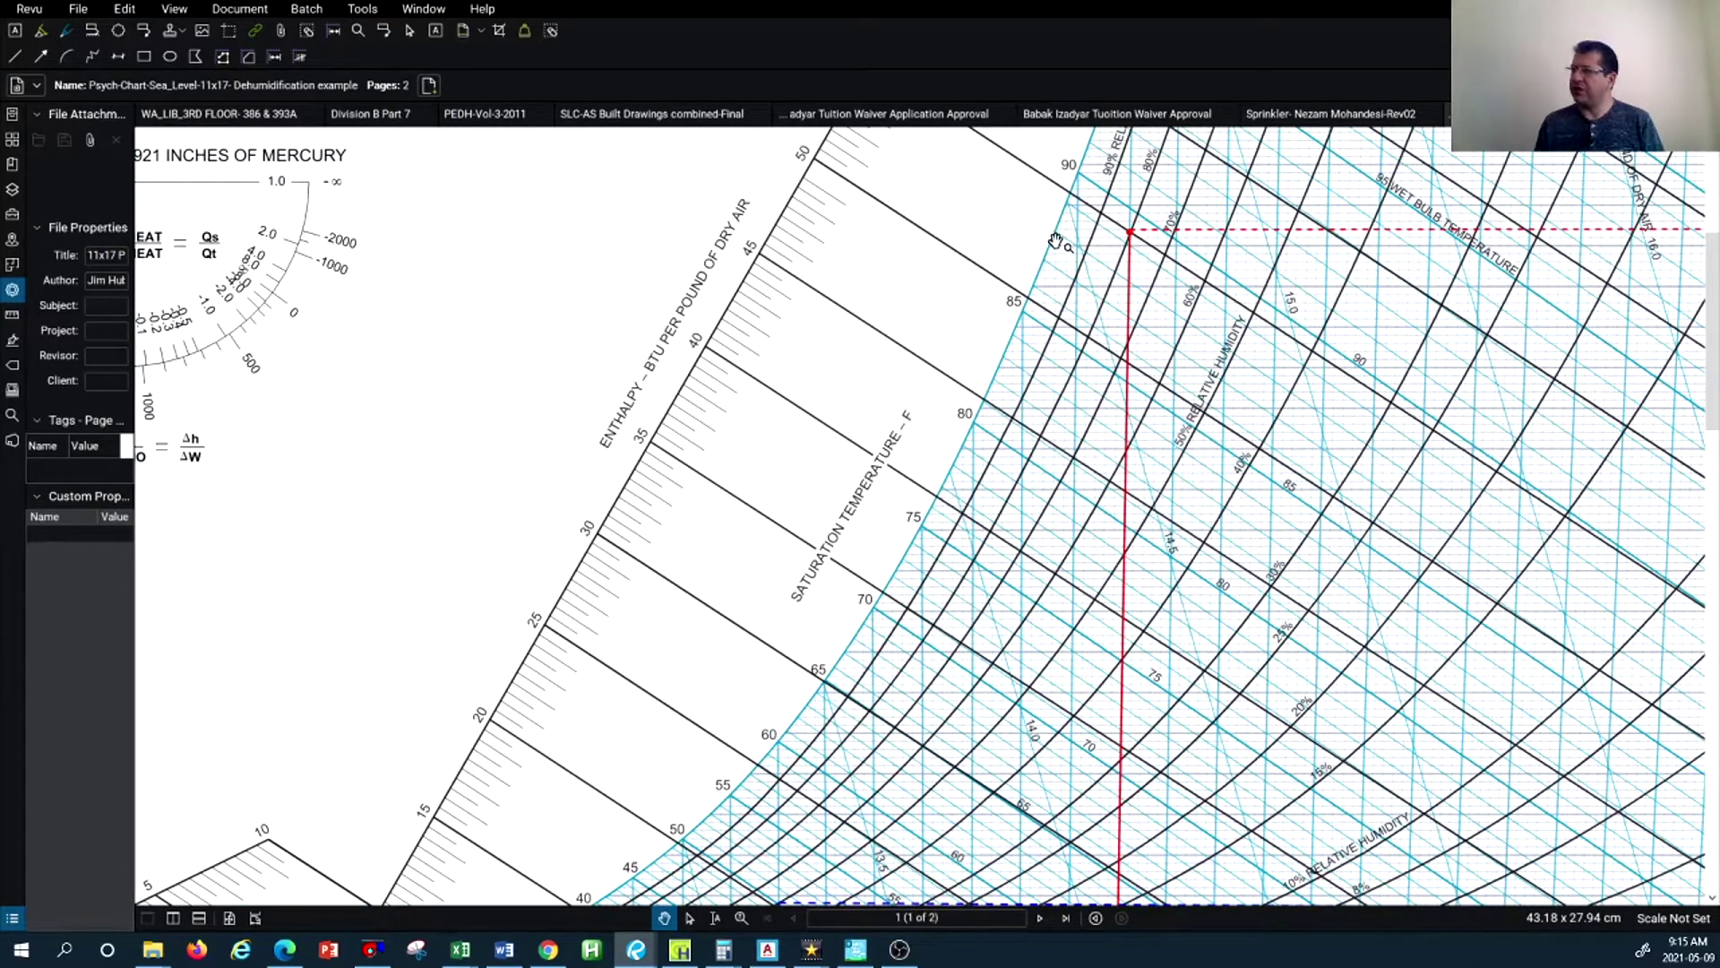
scroll(1054, 245, down, 3)
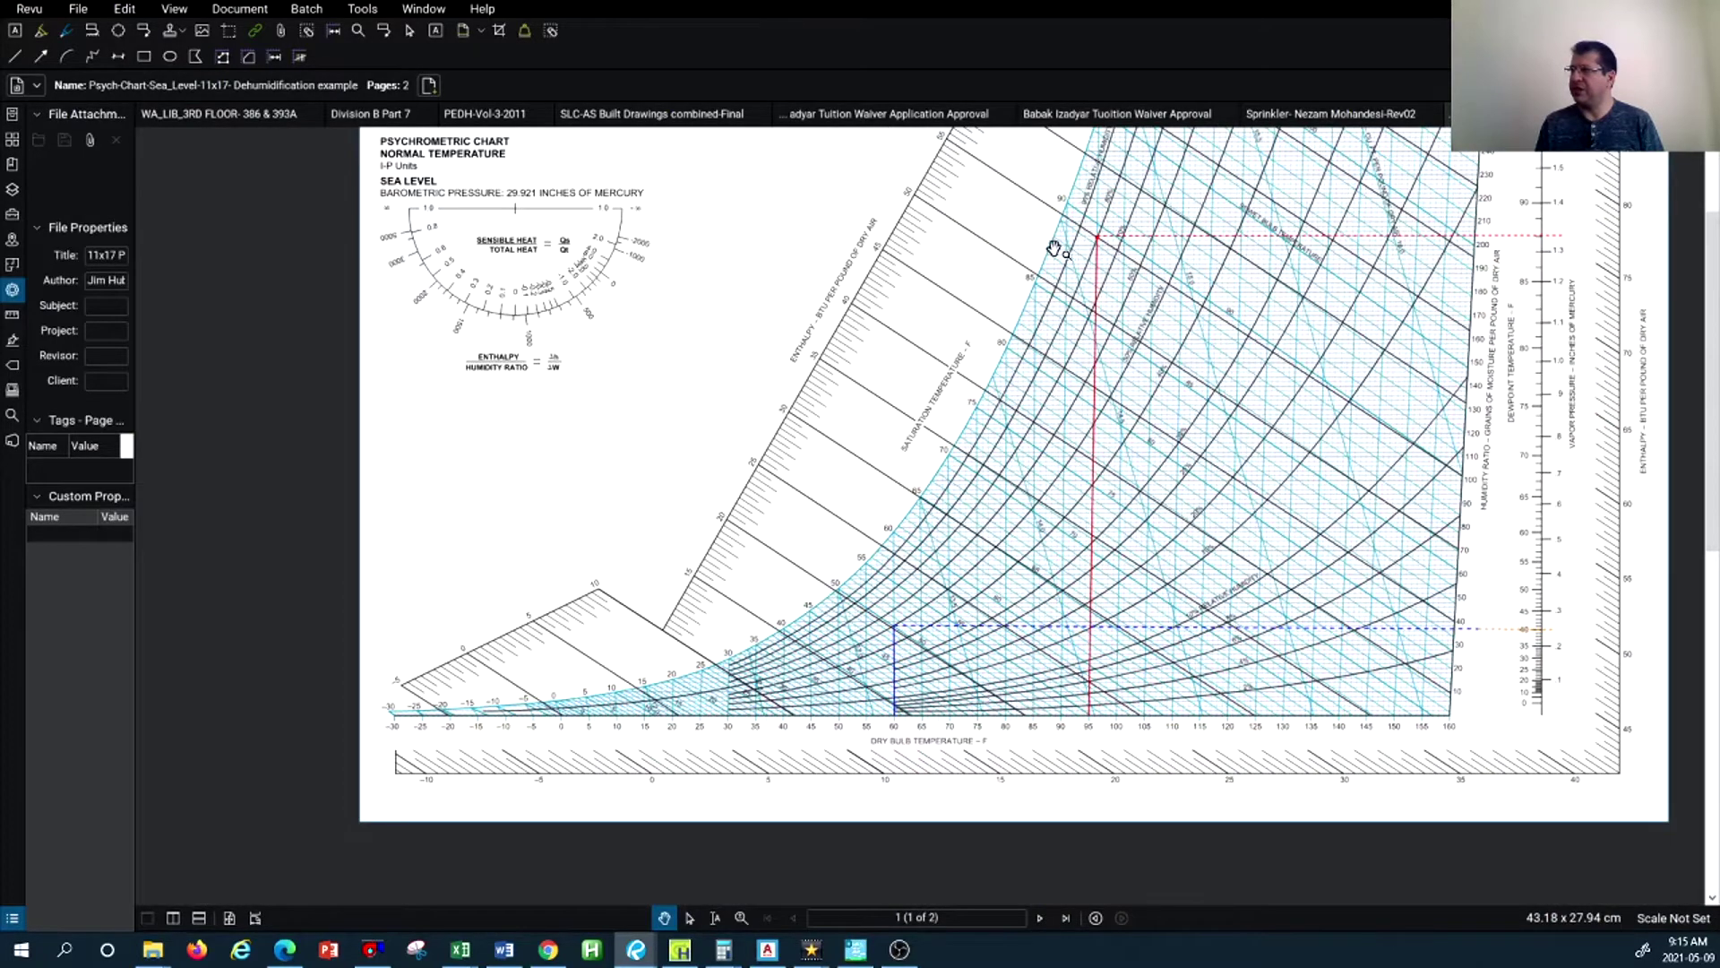
scroll(1054, 248, up, 1)
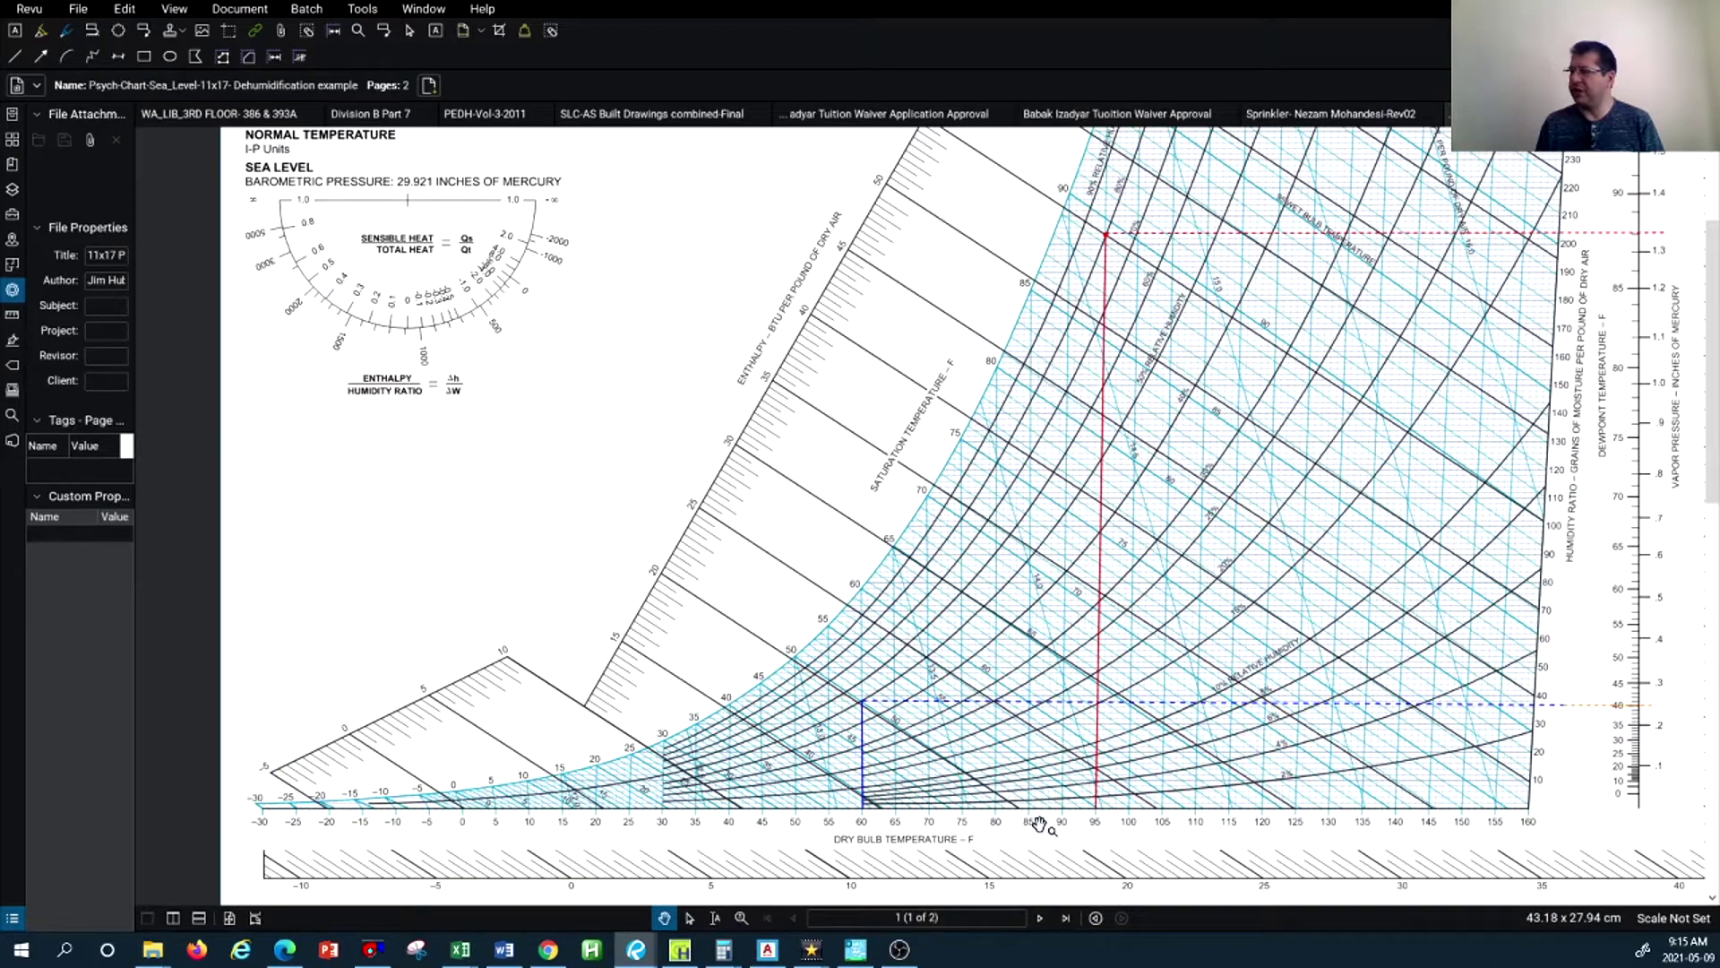
scroll(1029, 801, up, 2)
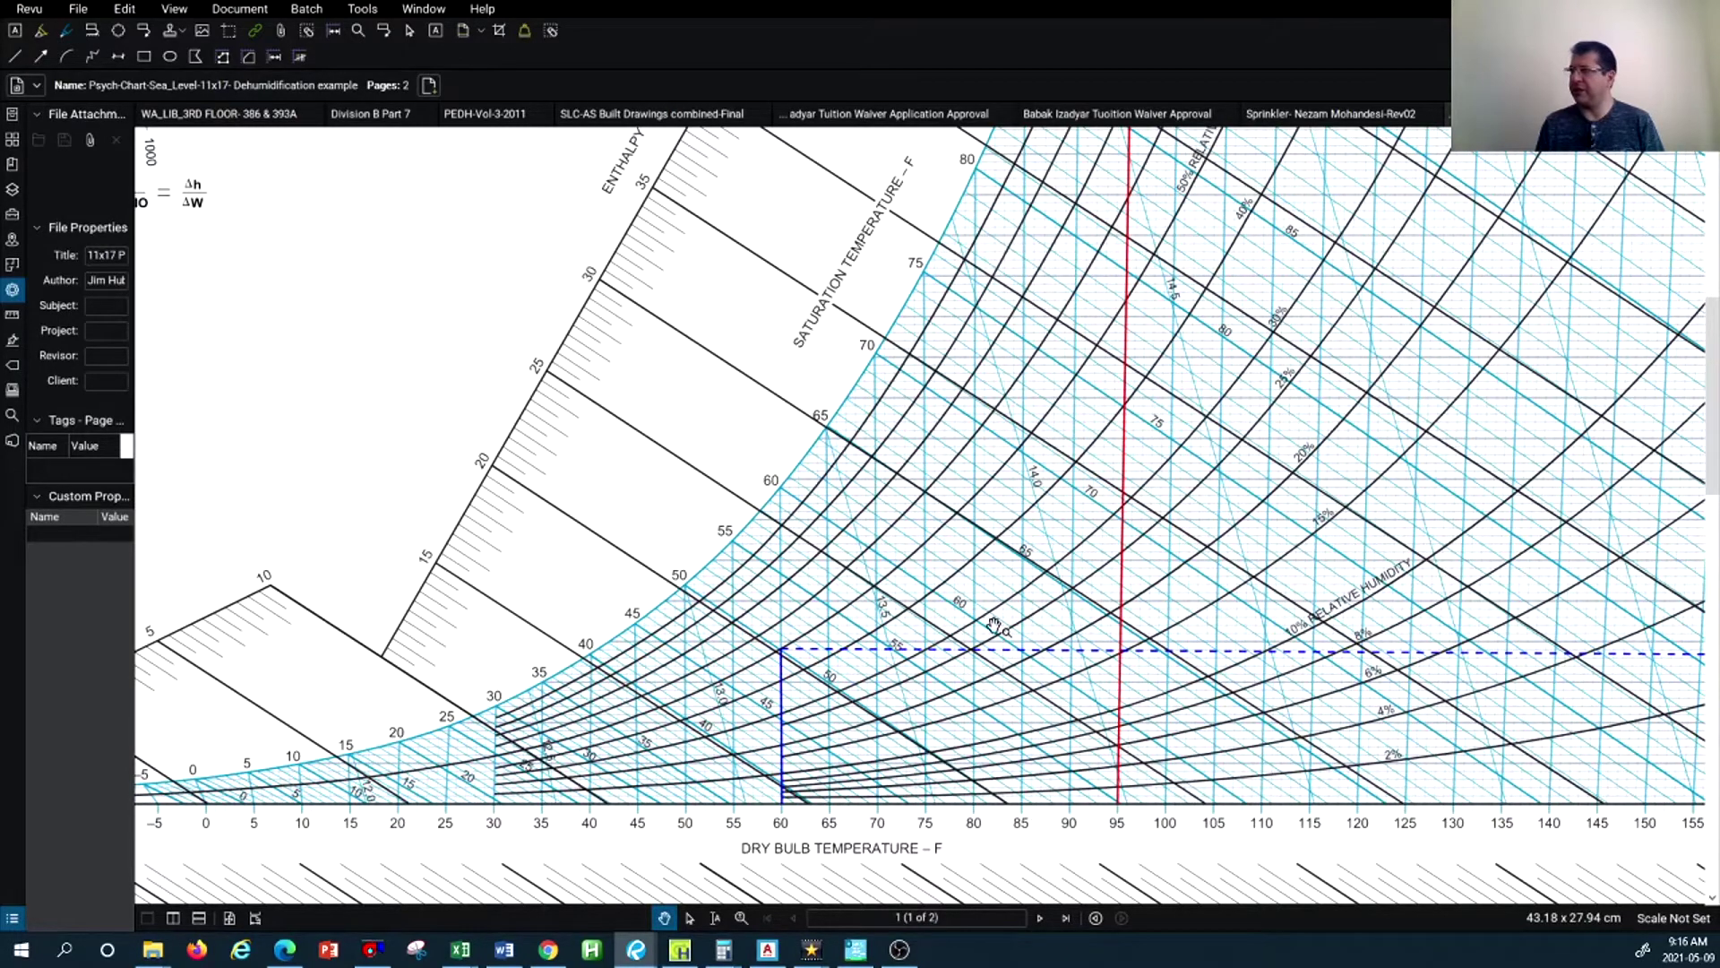
scroll(1002, 501, down, 2)
scroll(1026, 162, up, 1)
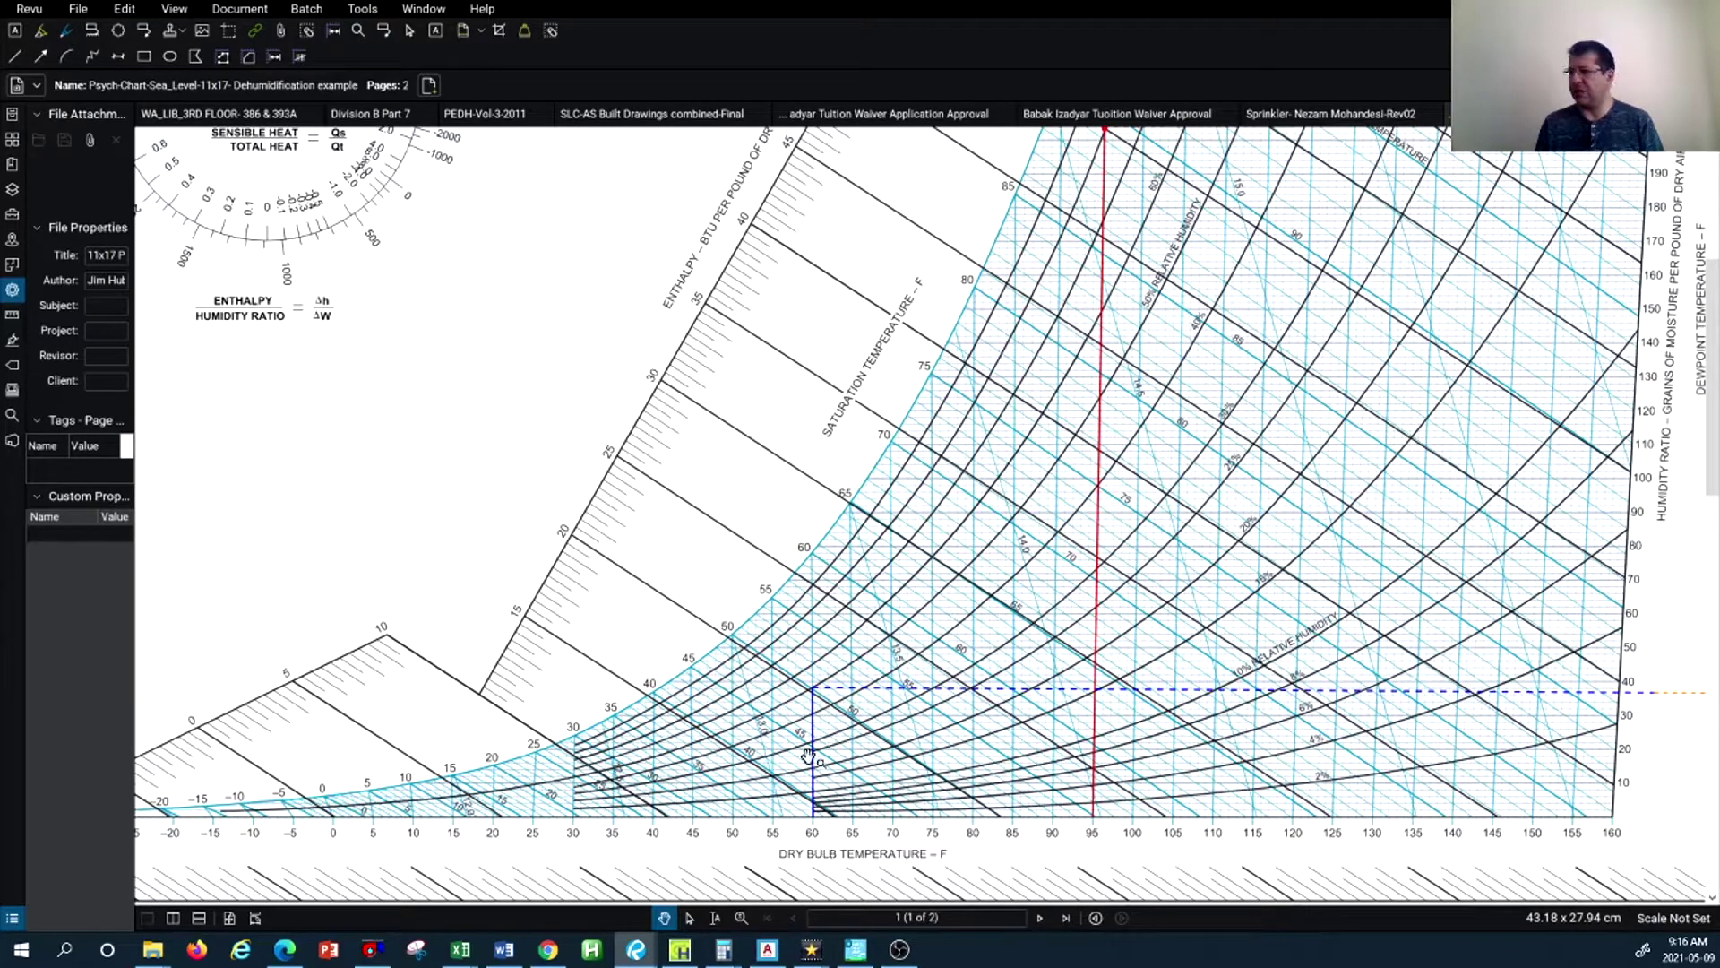
scroll(808, 695, down, 1)
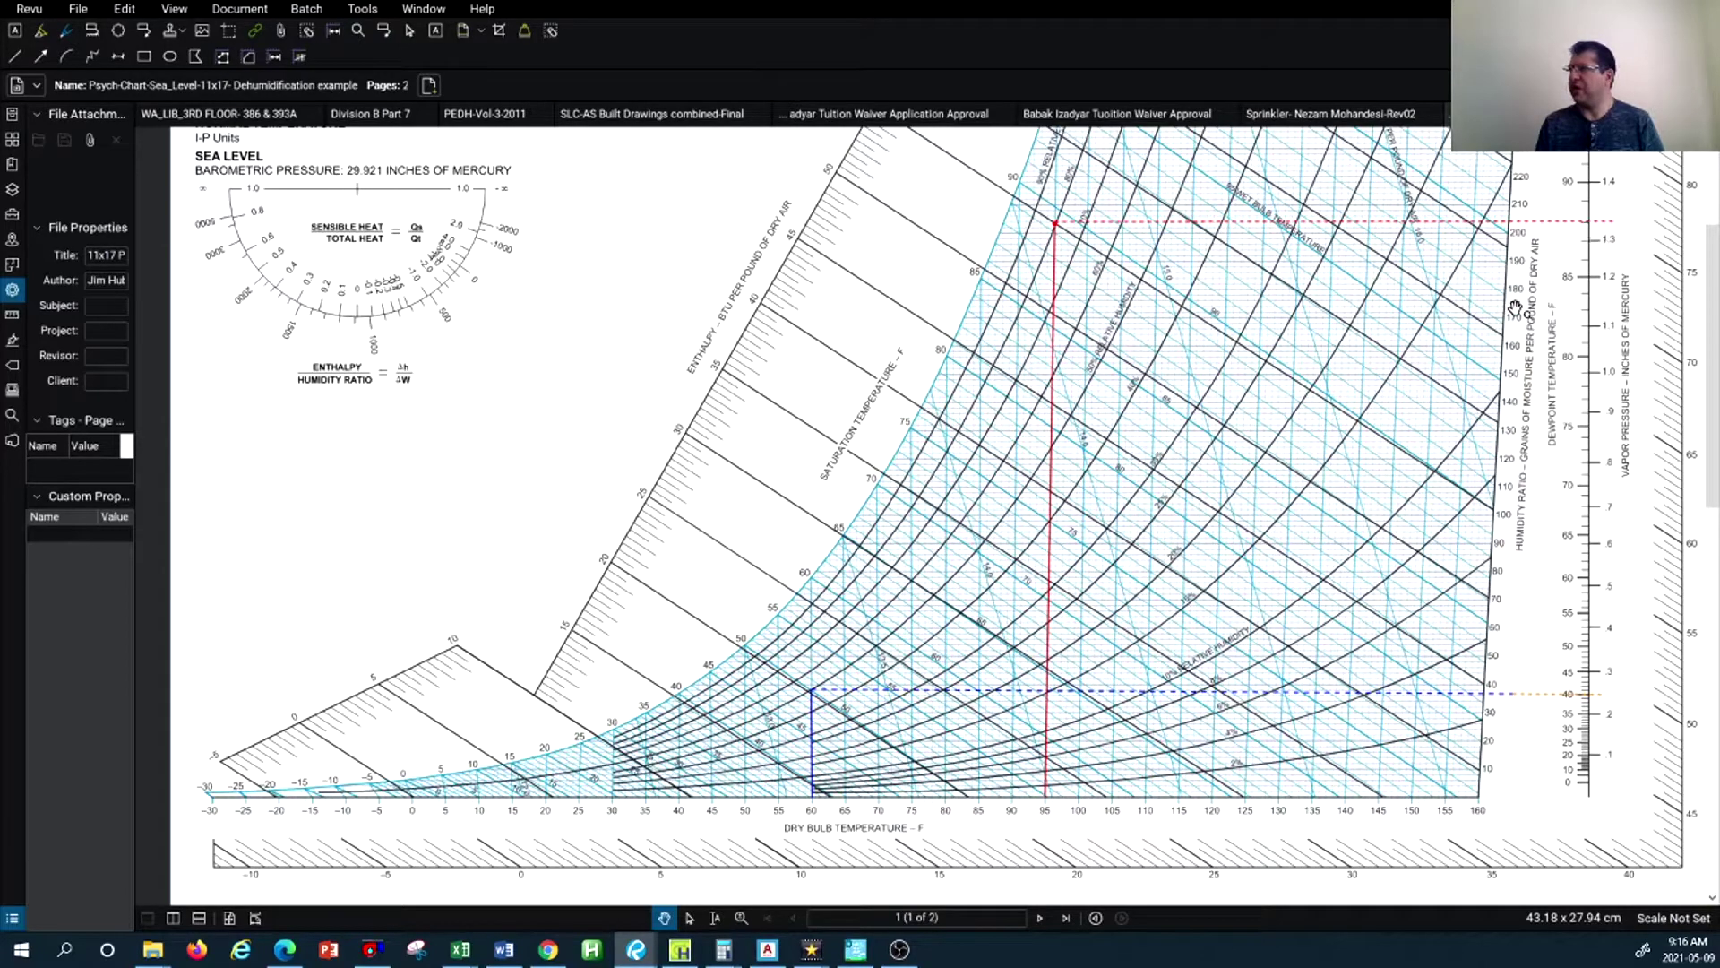
Bring the upper right of the chart into view and set the Line tool to green
drag(1228, 323, 1118, 455)
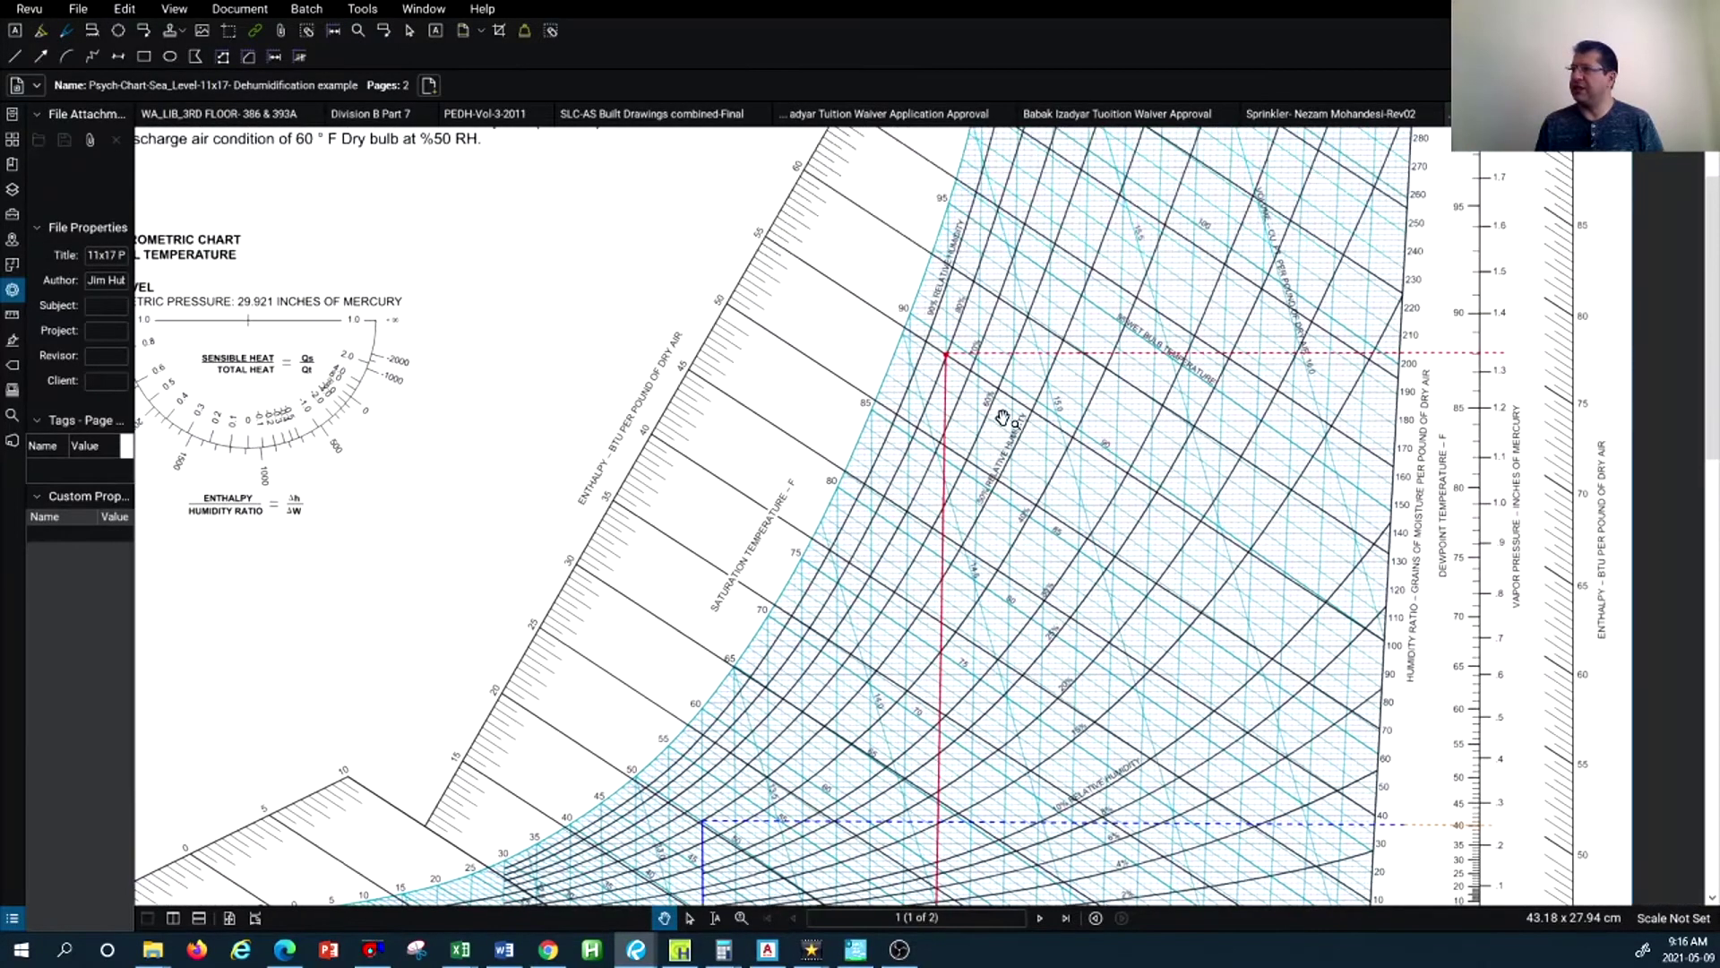
scroll(1008, 421, up, 1)
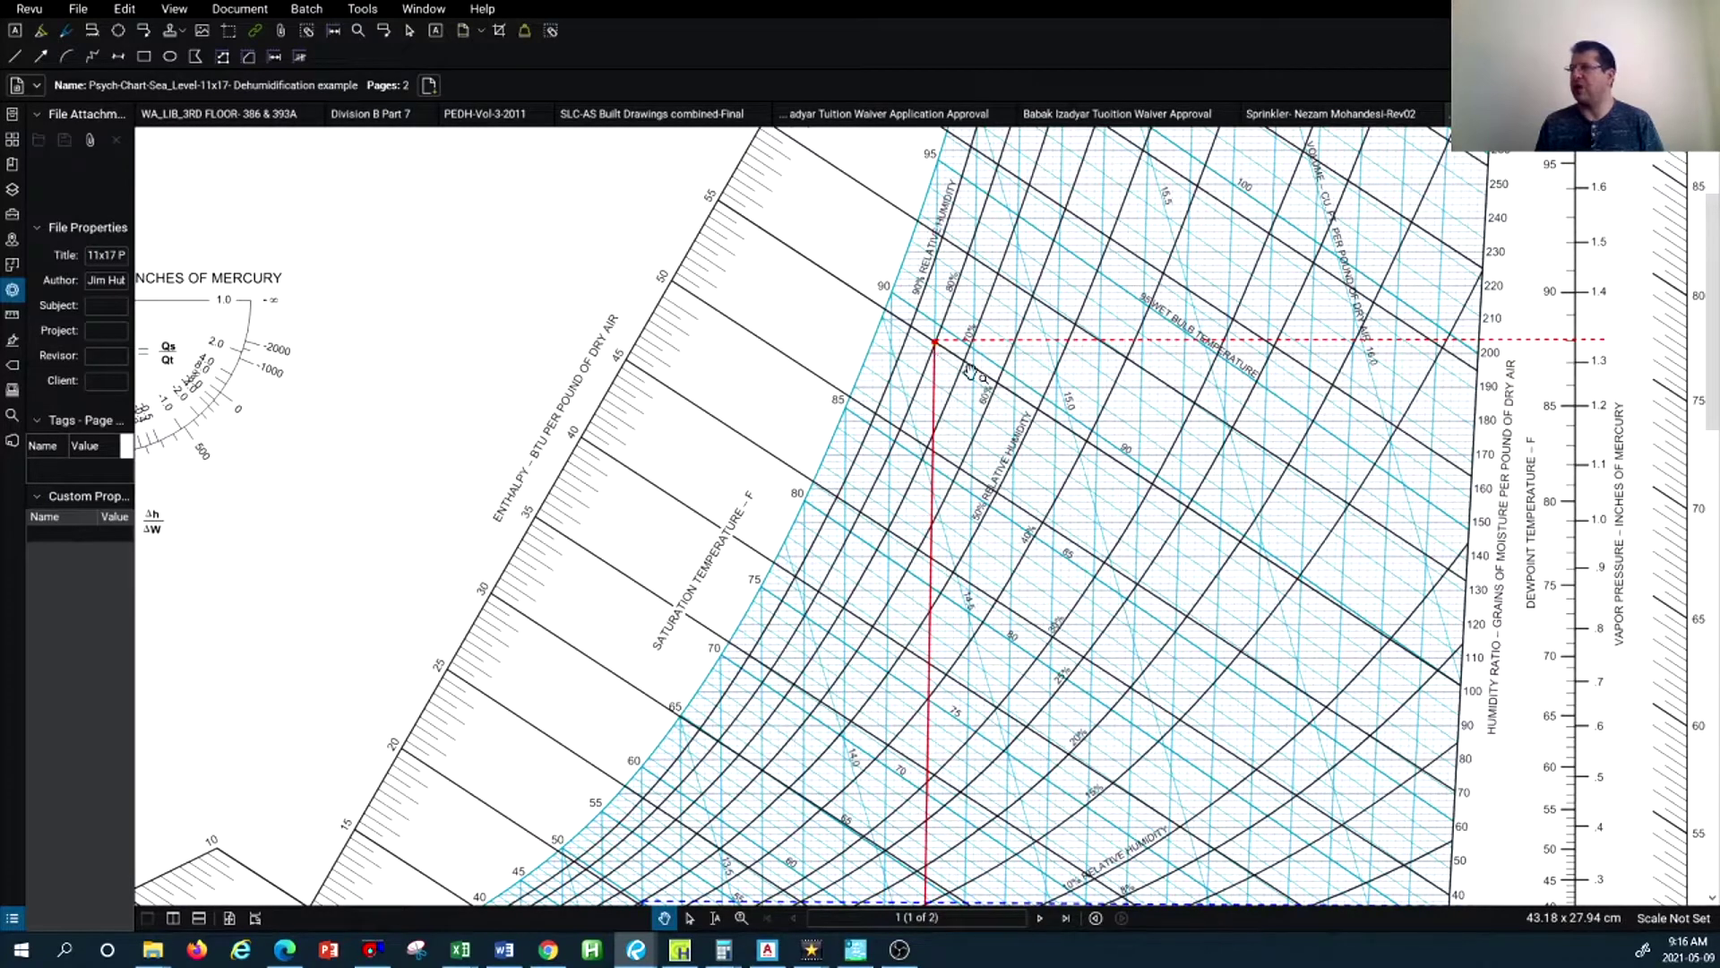
scroll(1147, 410, up, 1)
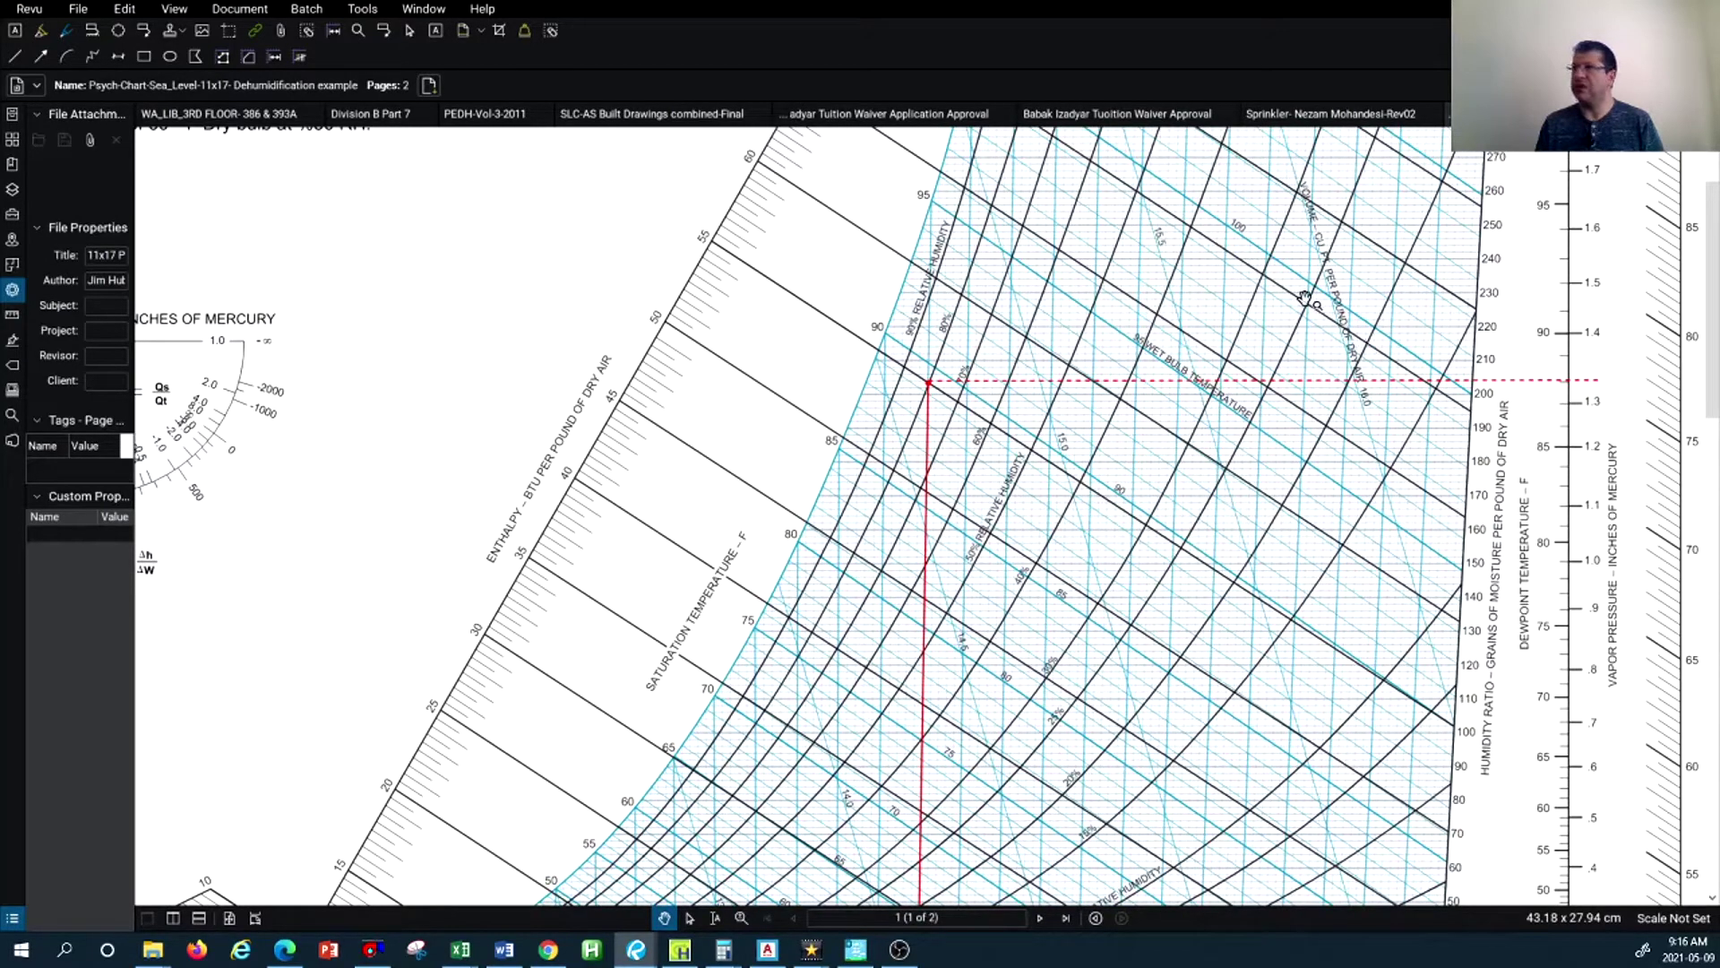
click(14, 56)
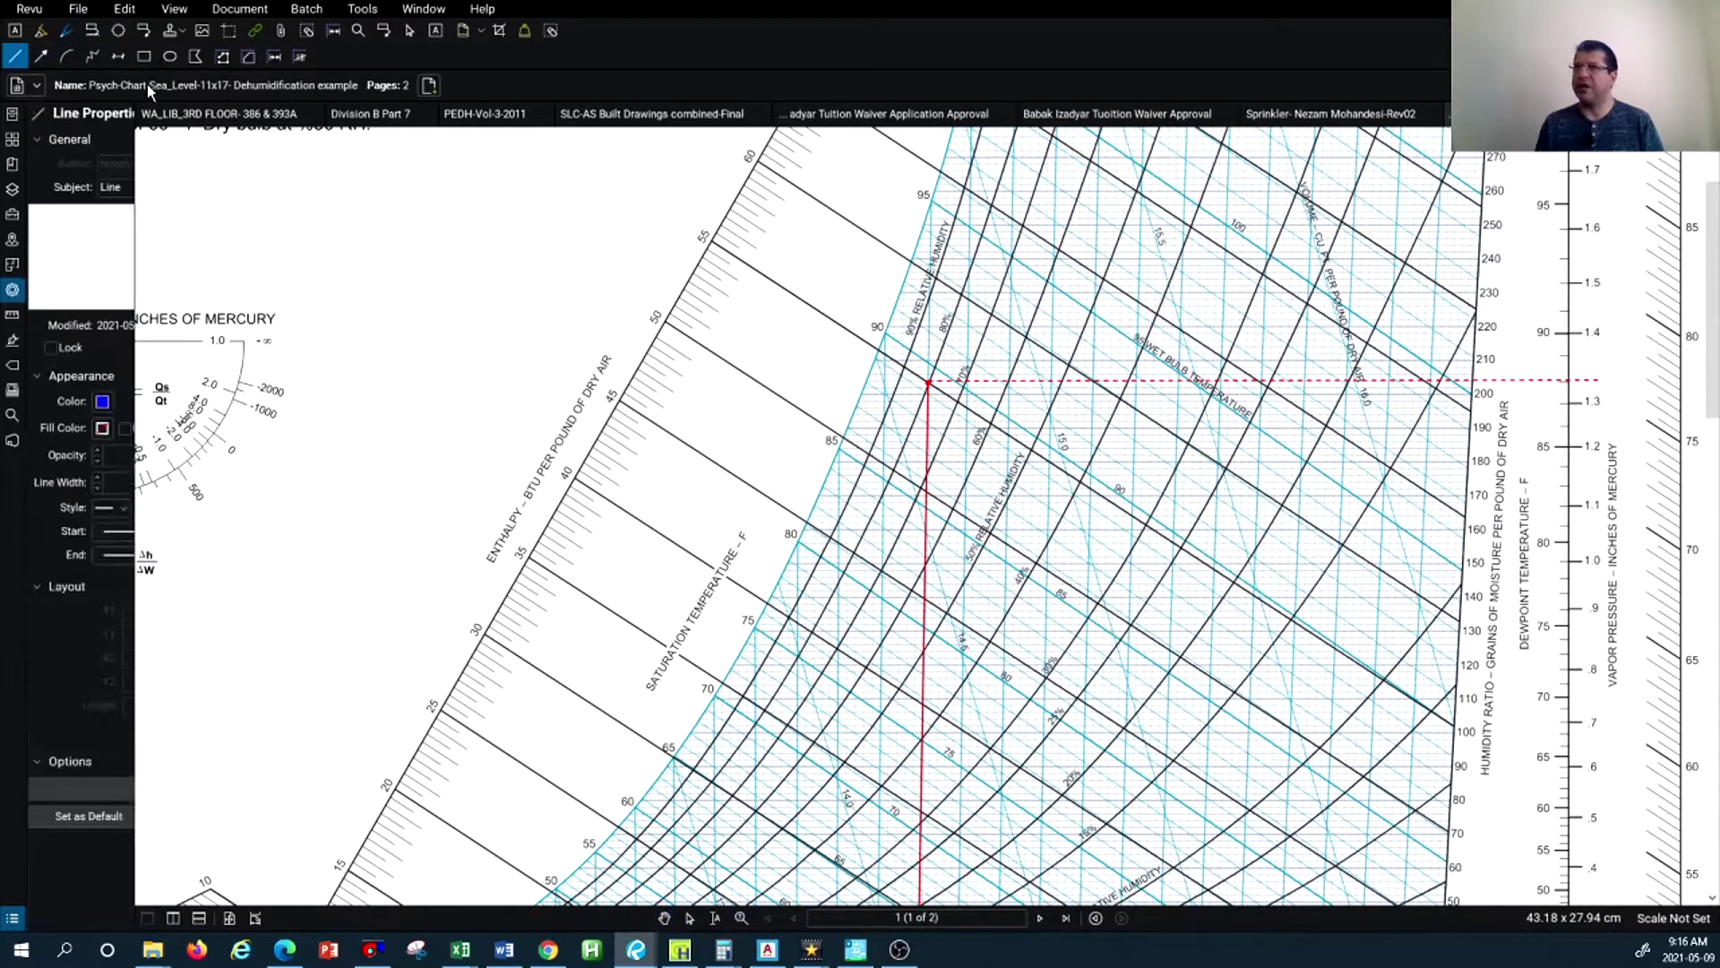
click(94, 86)
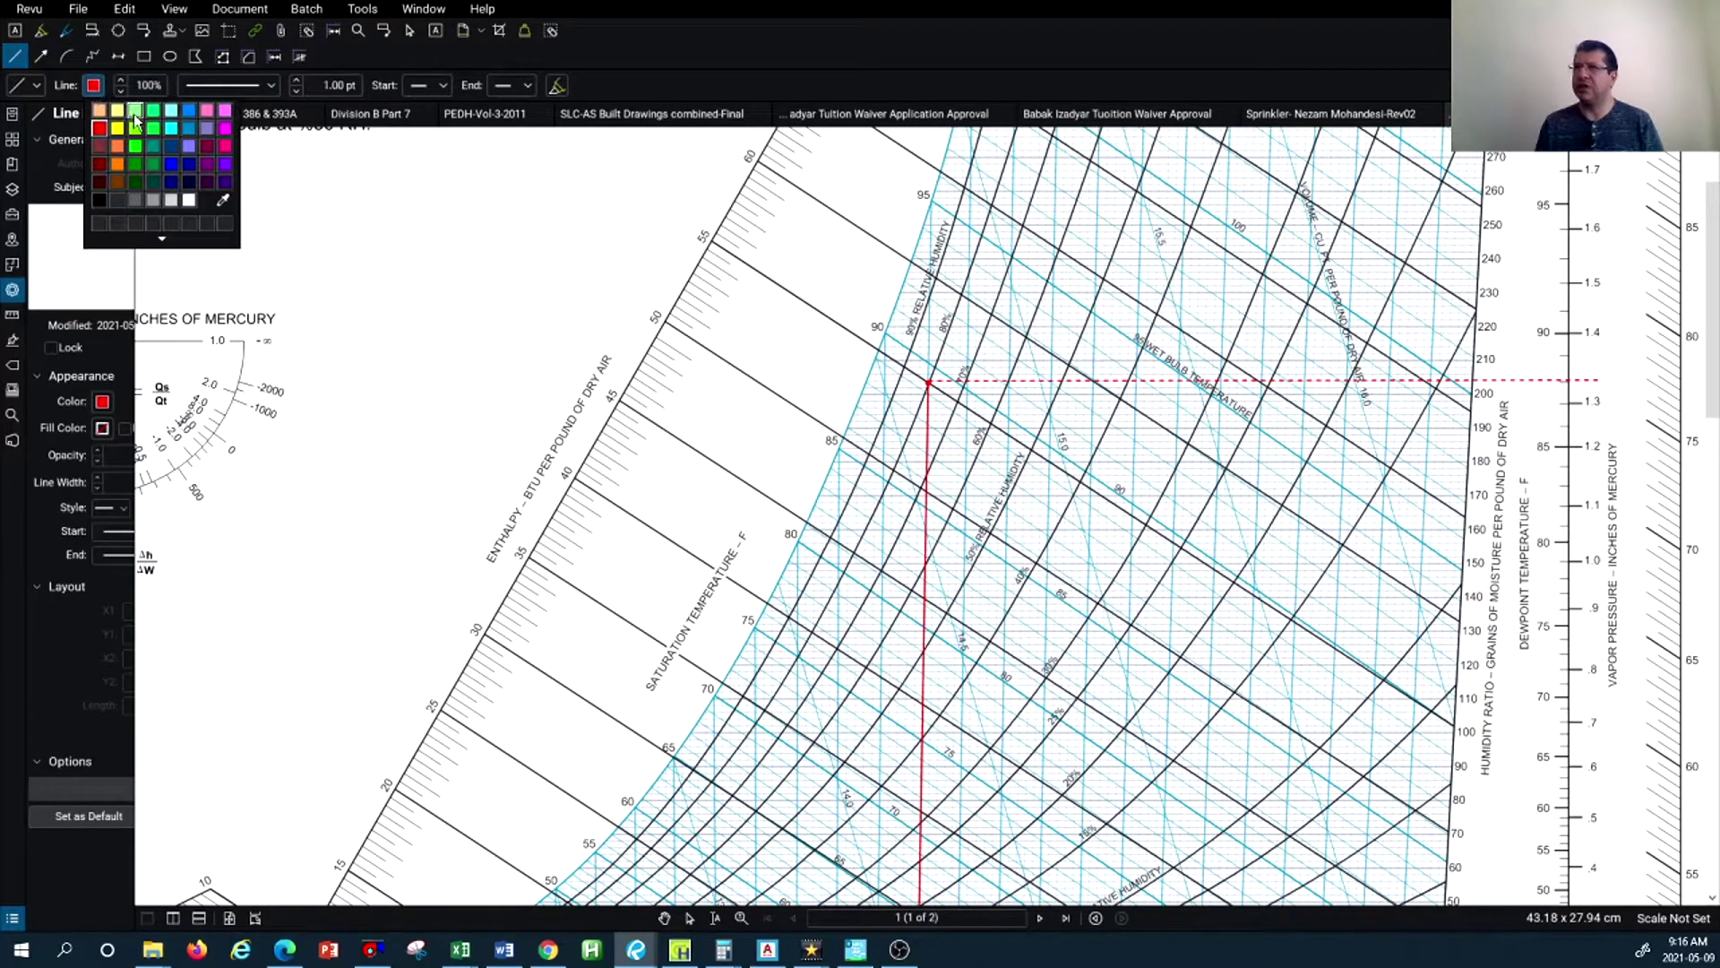
click(137, 146)
Draw a sloped green line across the chart
scroll(1084, 358, down, 3)
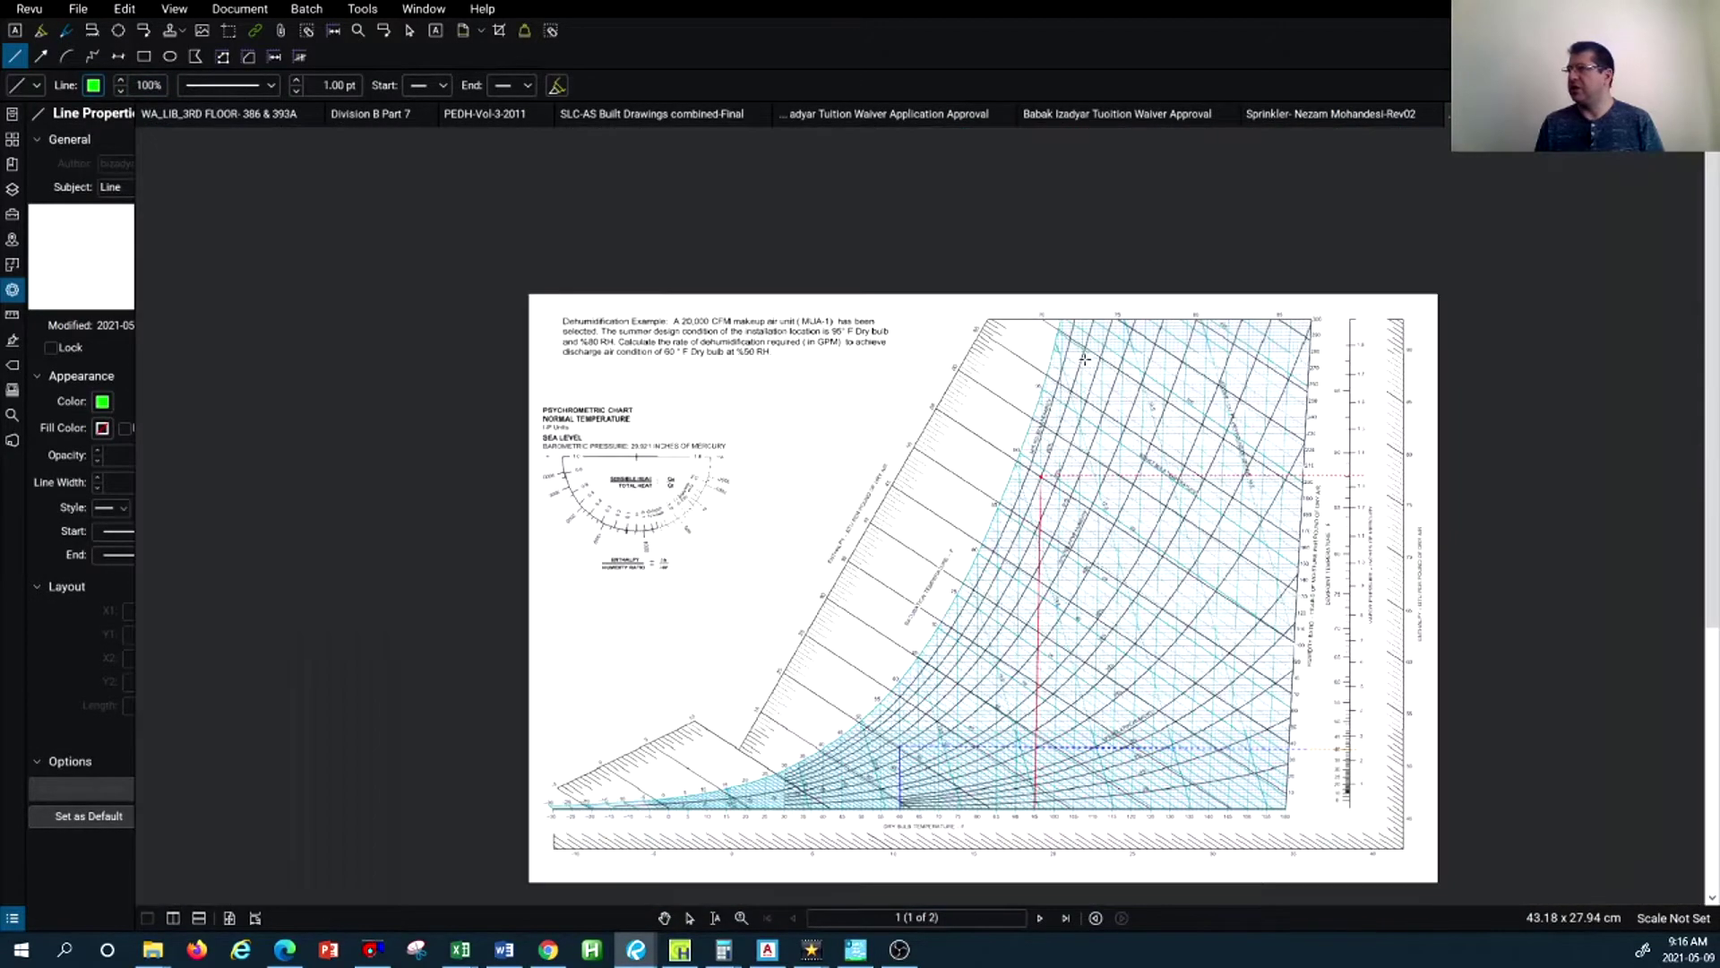
scroll(1084, 358, up, 5)
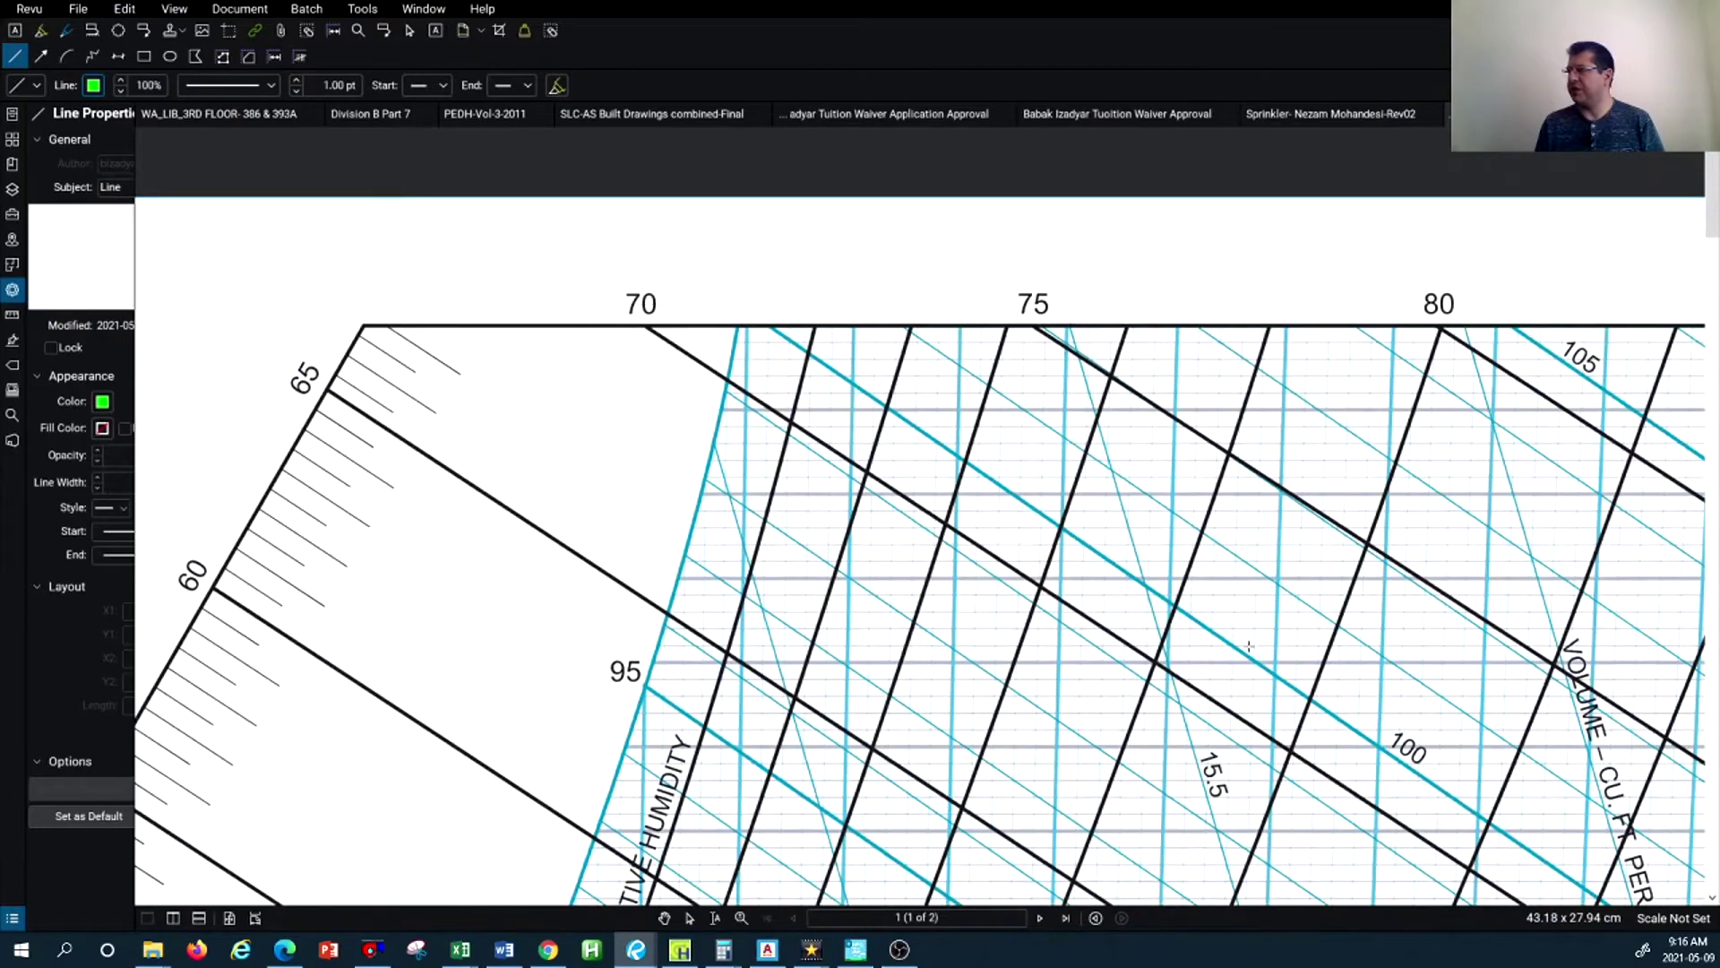
scroll(1249, 646, down, 2)
scroll(1196, 457, down, 2)
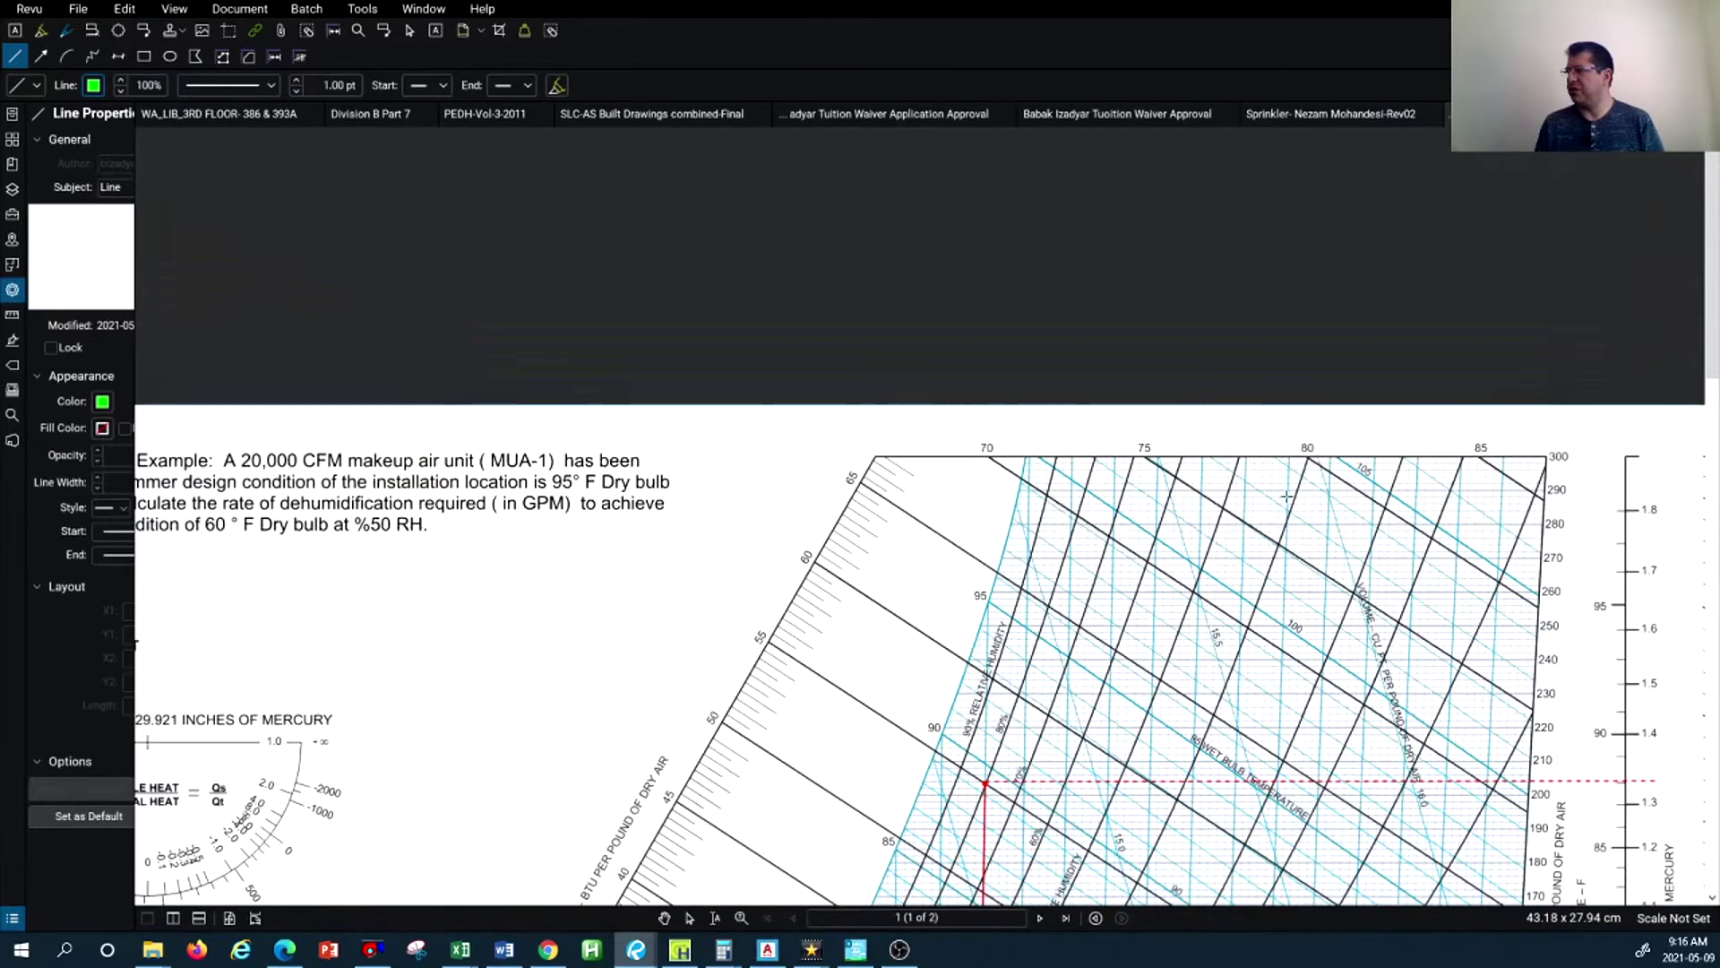
scroll(1287, 496, up, 4)
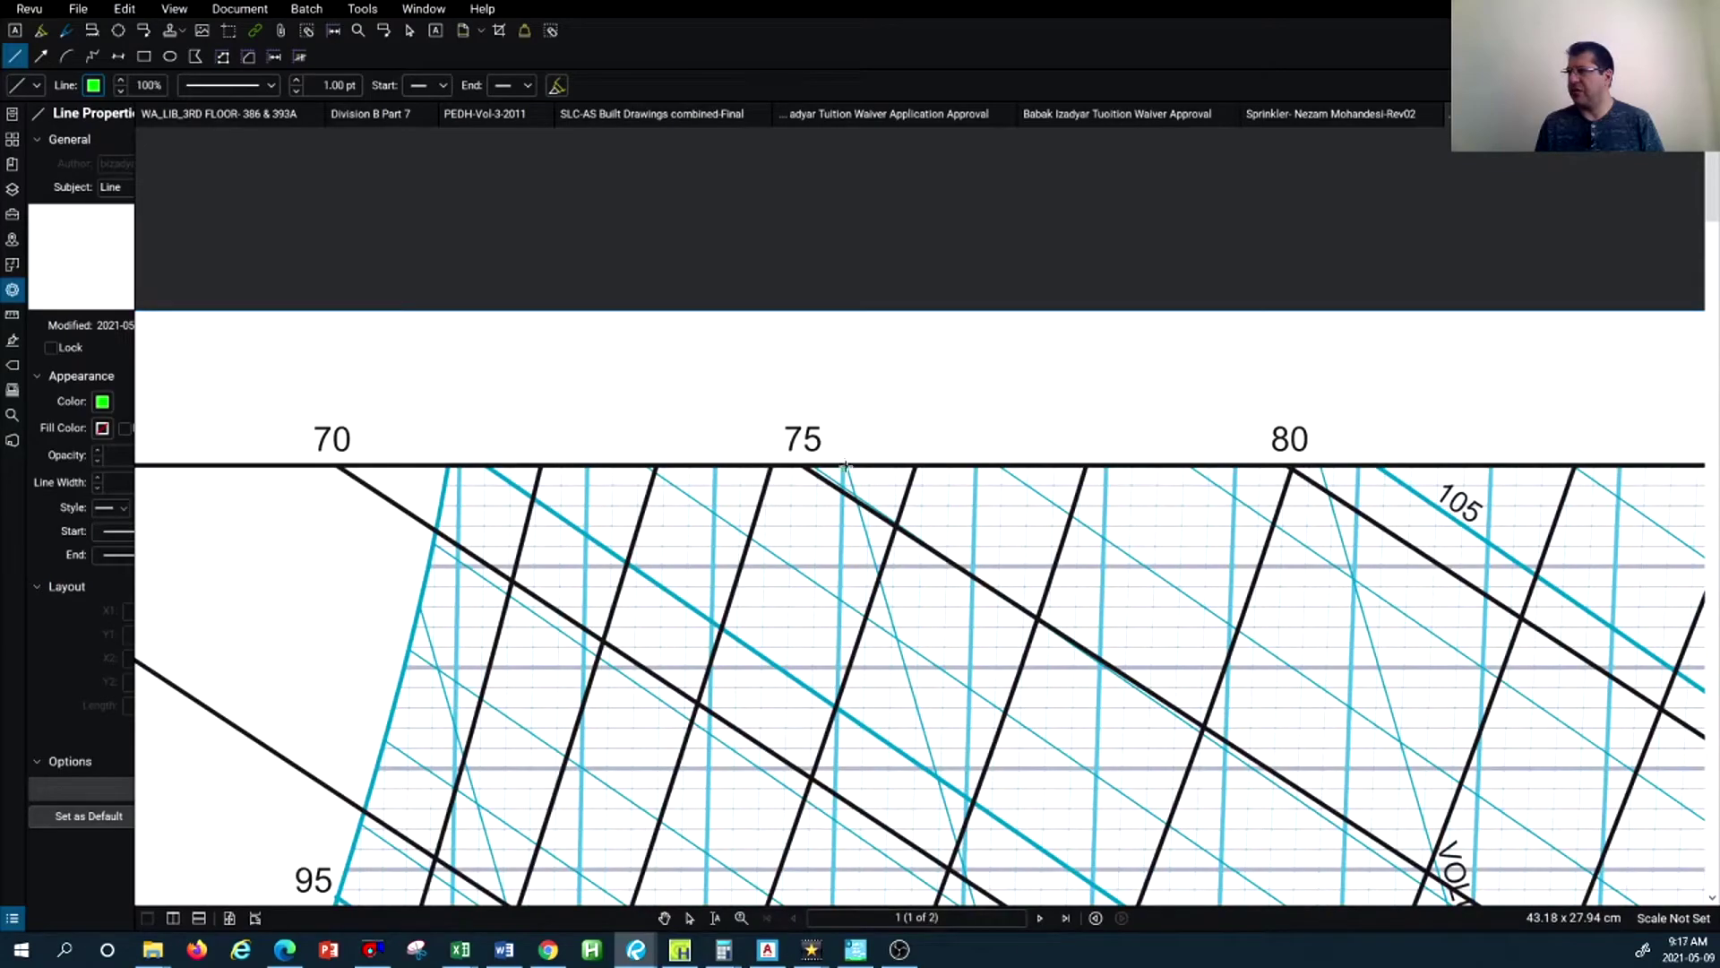
scroll(845, 465, down, 6)
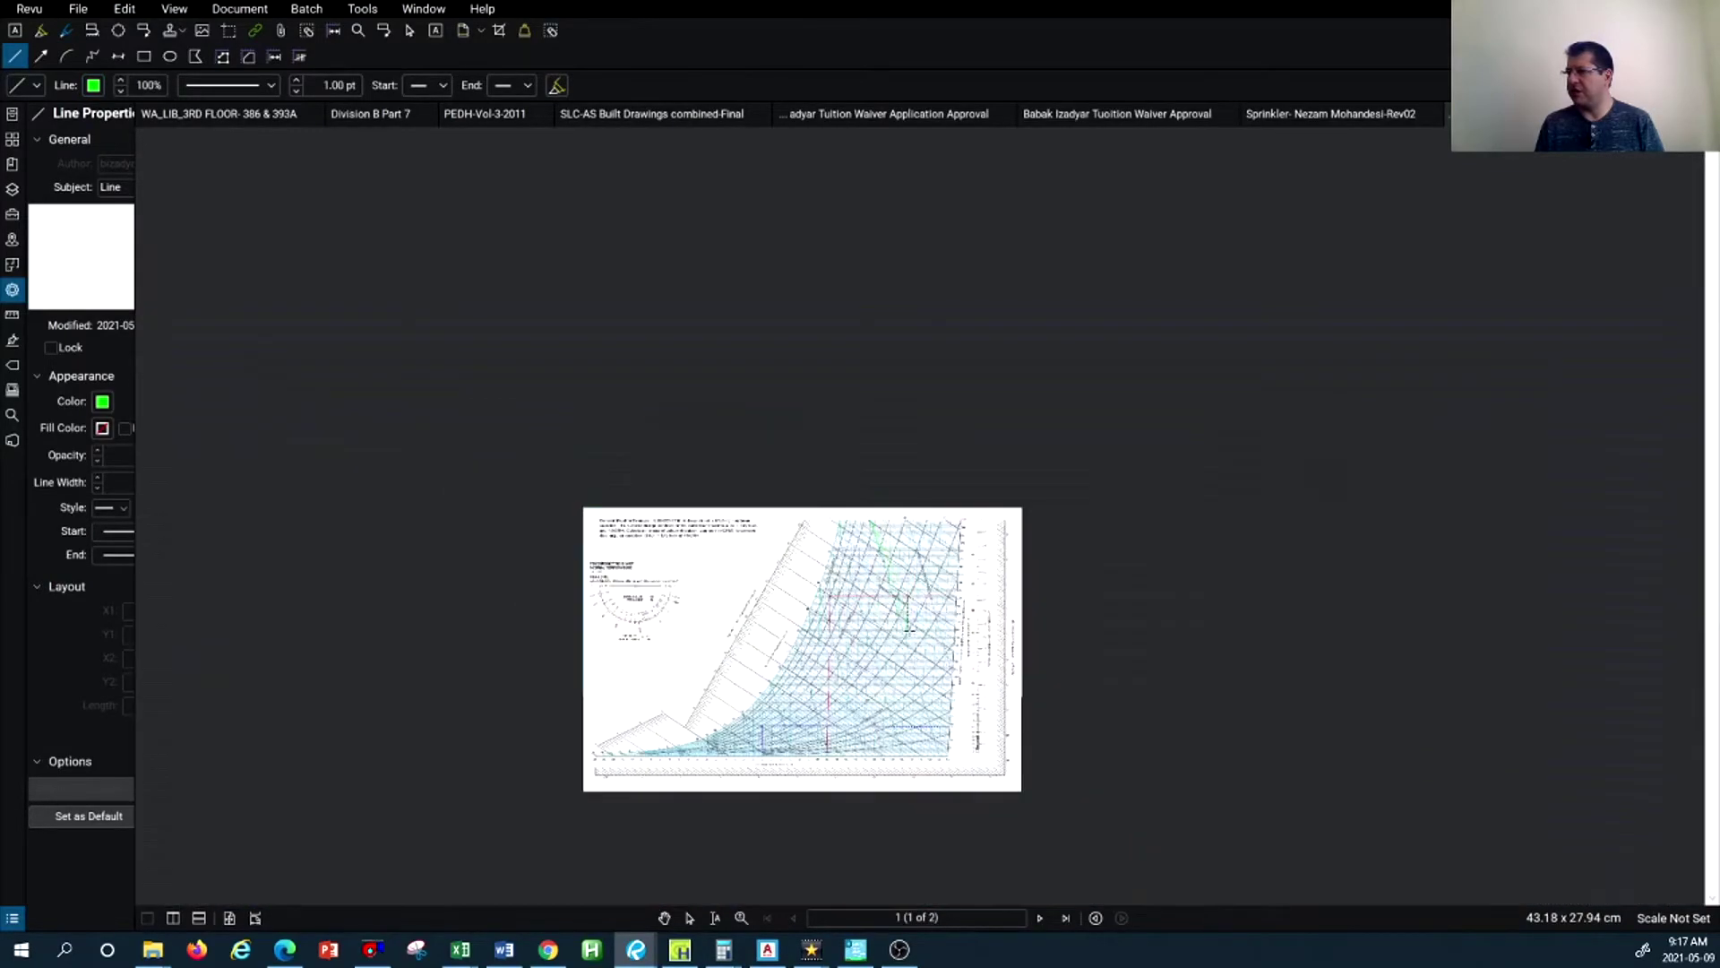
scroll(907, 629, up, 5)
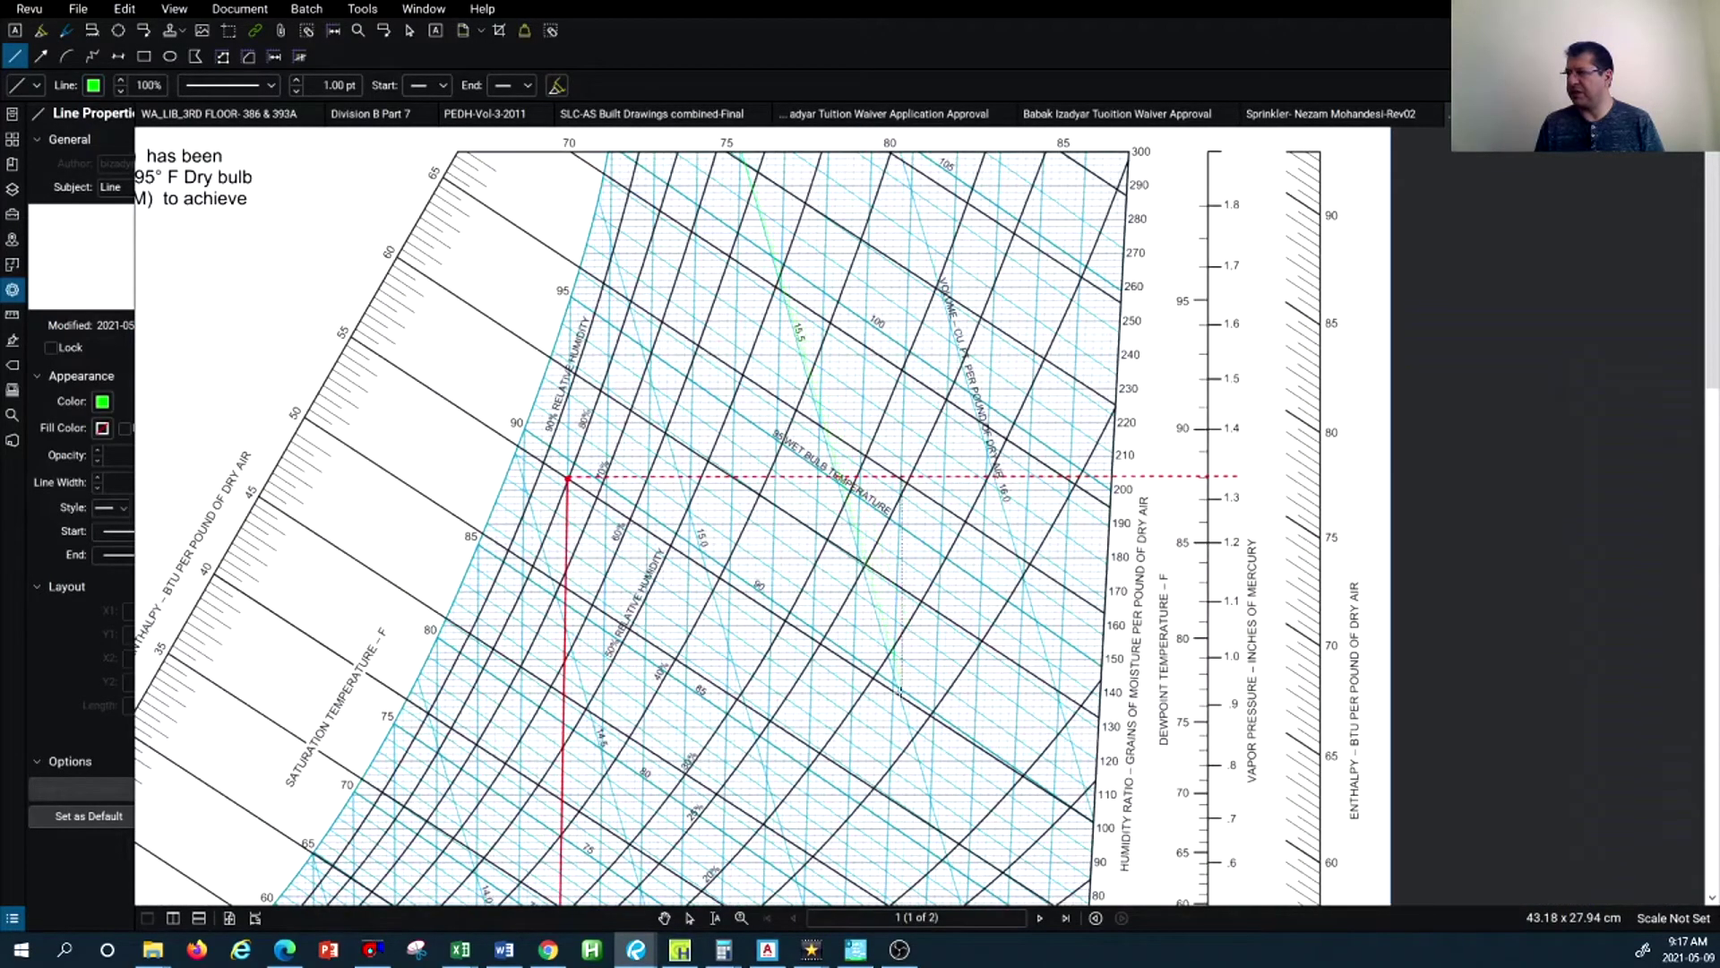
scroll(899, 696, up, 2)
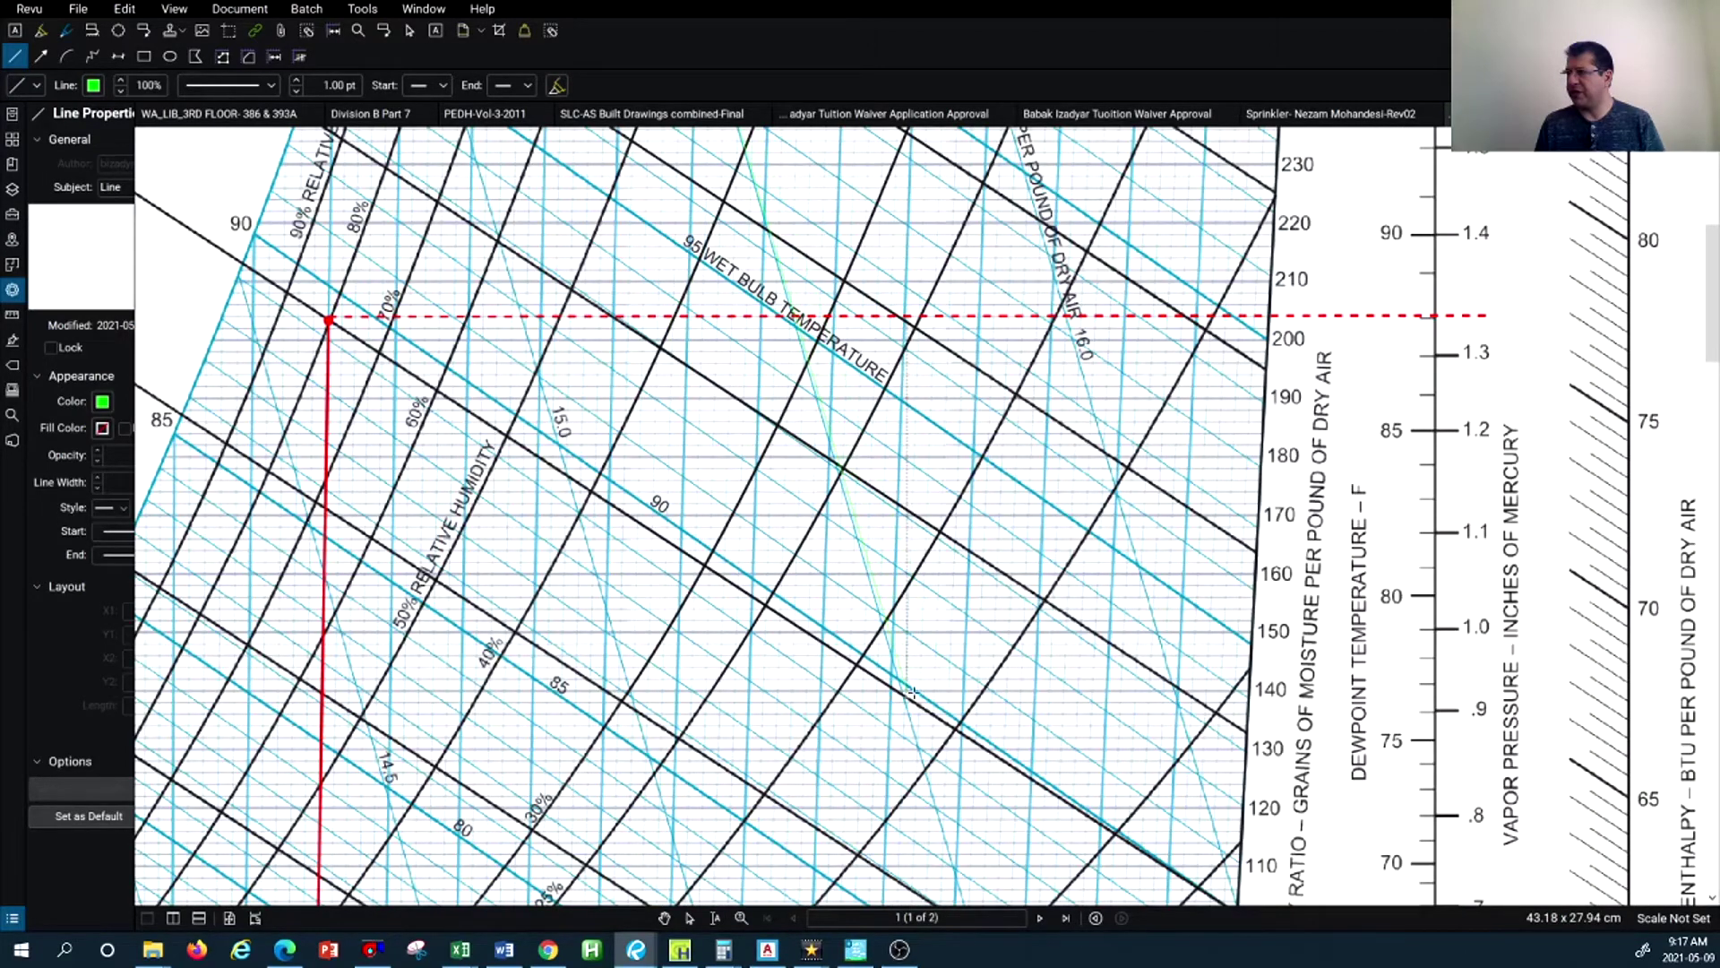
scroll(903, 698, down, 2)
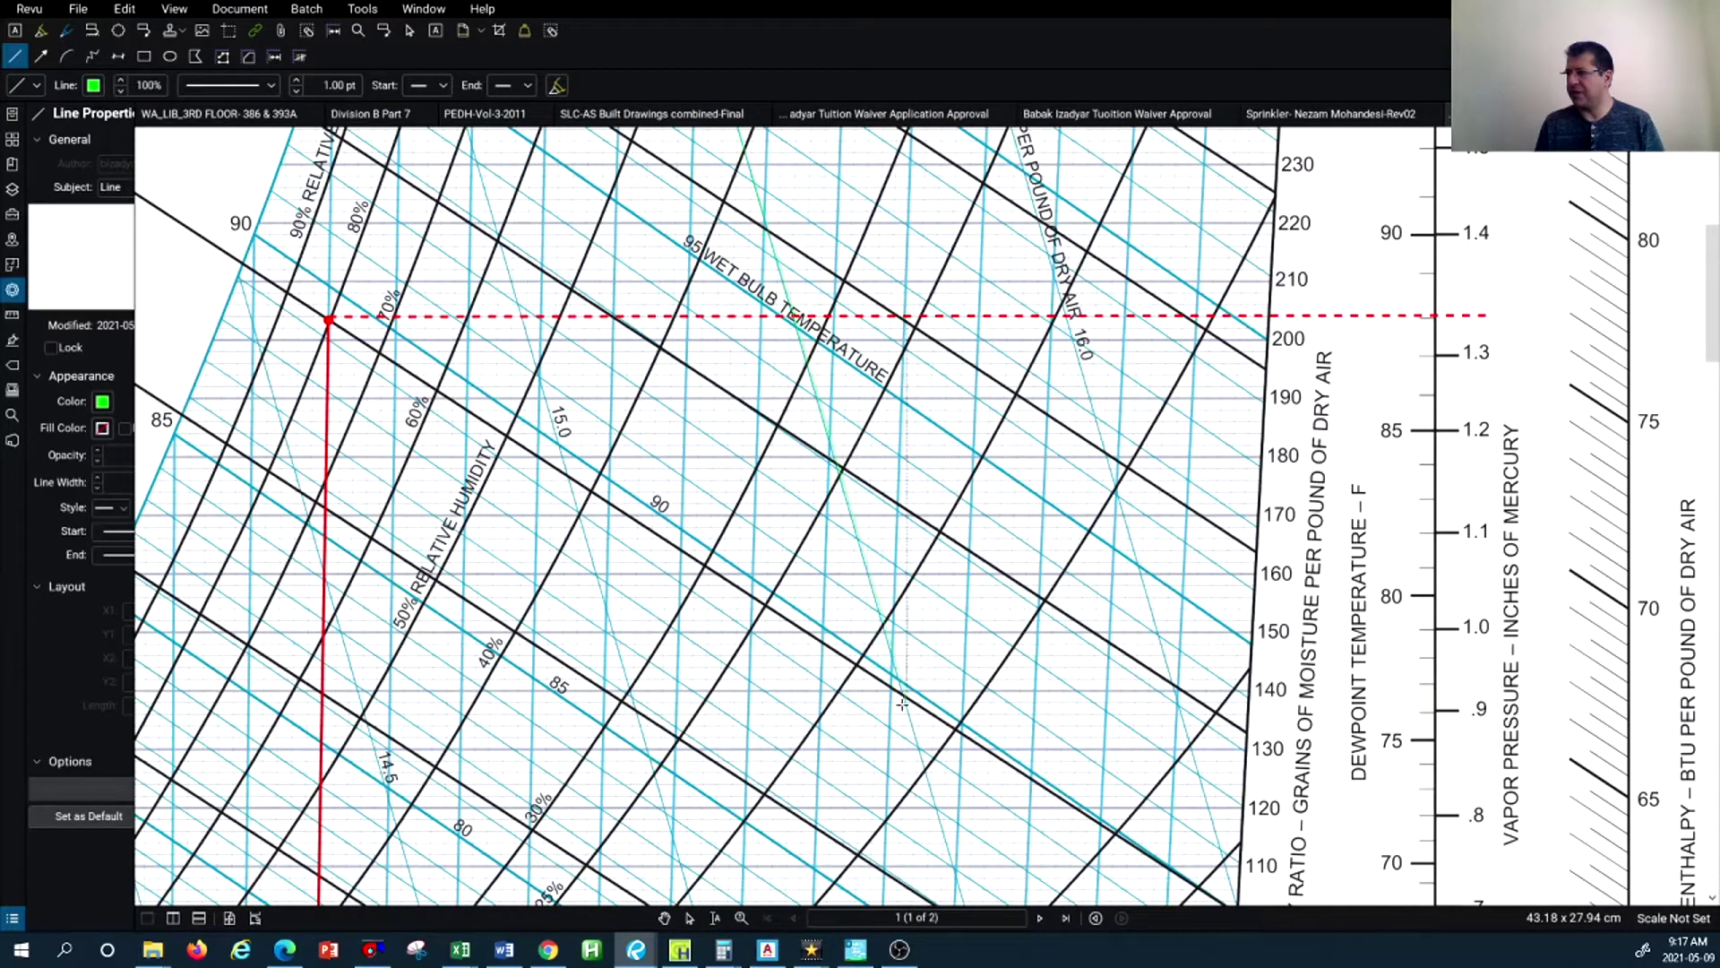
click(902, 703)
key(Escape)
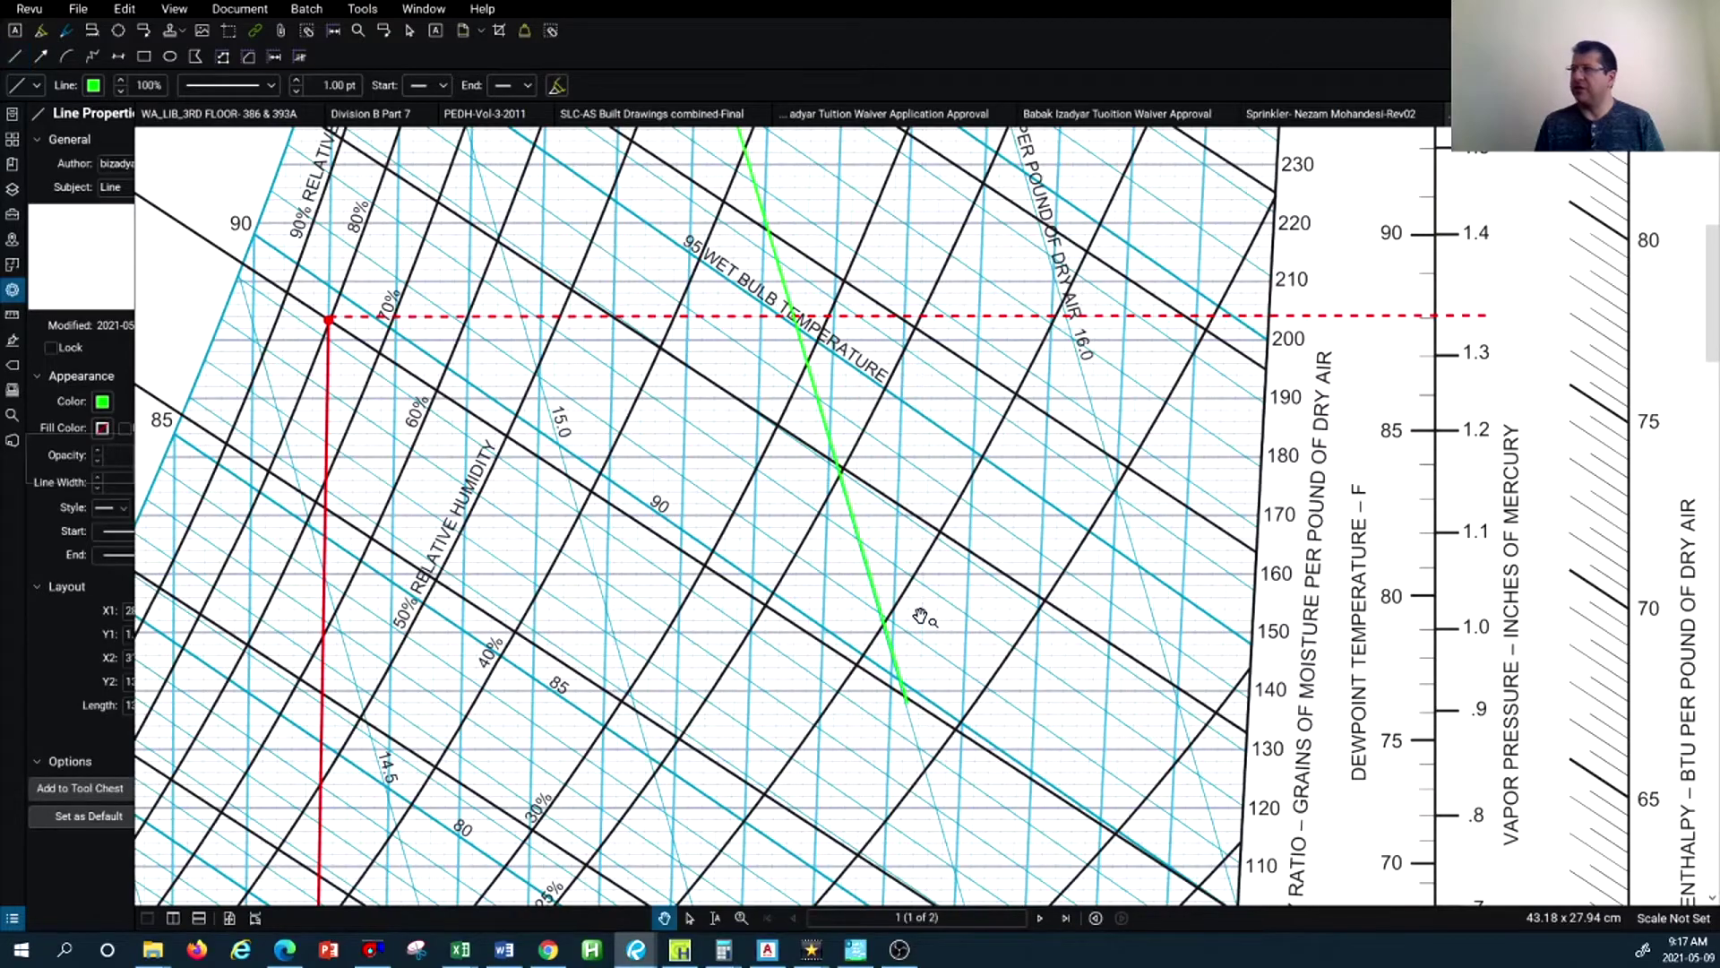
Move the green line down and left until it passes through the red 95°F design point
scroll(921, 616, down, 3)
scroll(841, 385, up, 2)
drag(841, 372, 749, 426)
scroll(748, 425, down, 3)
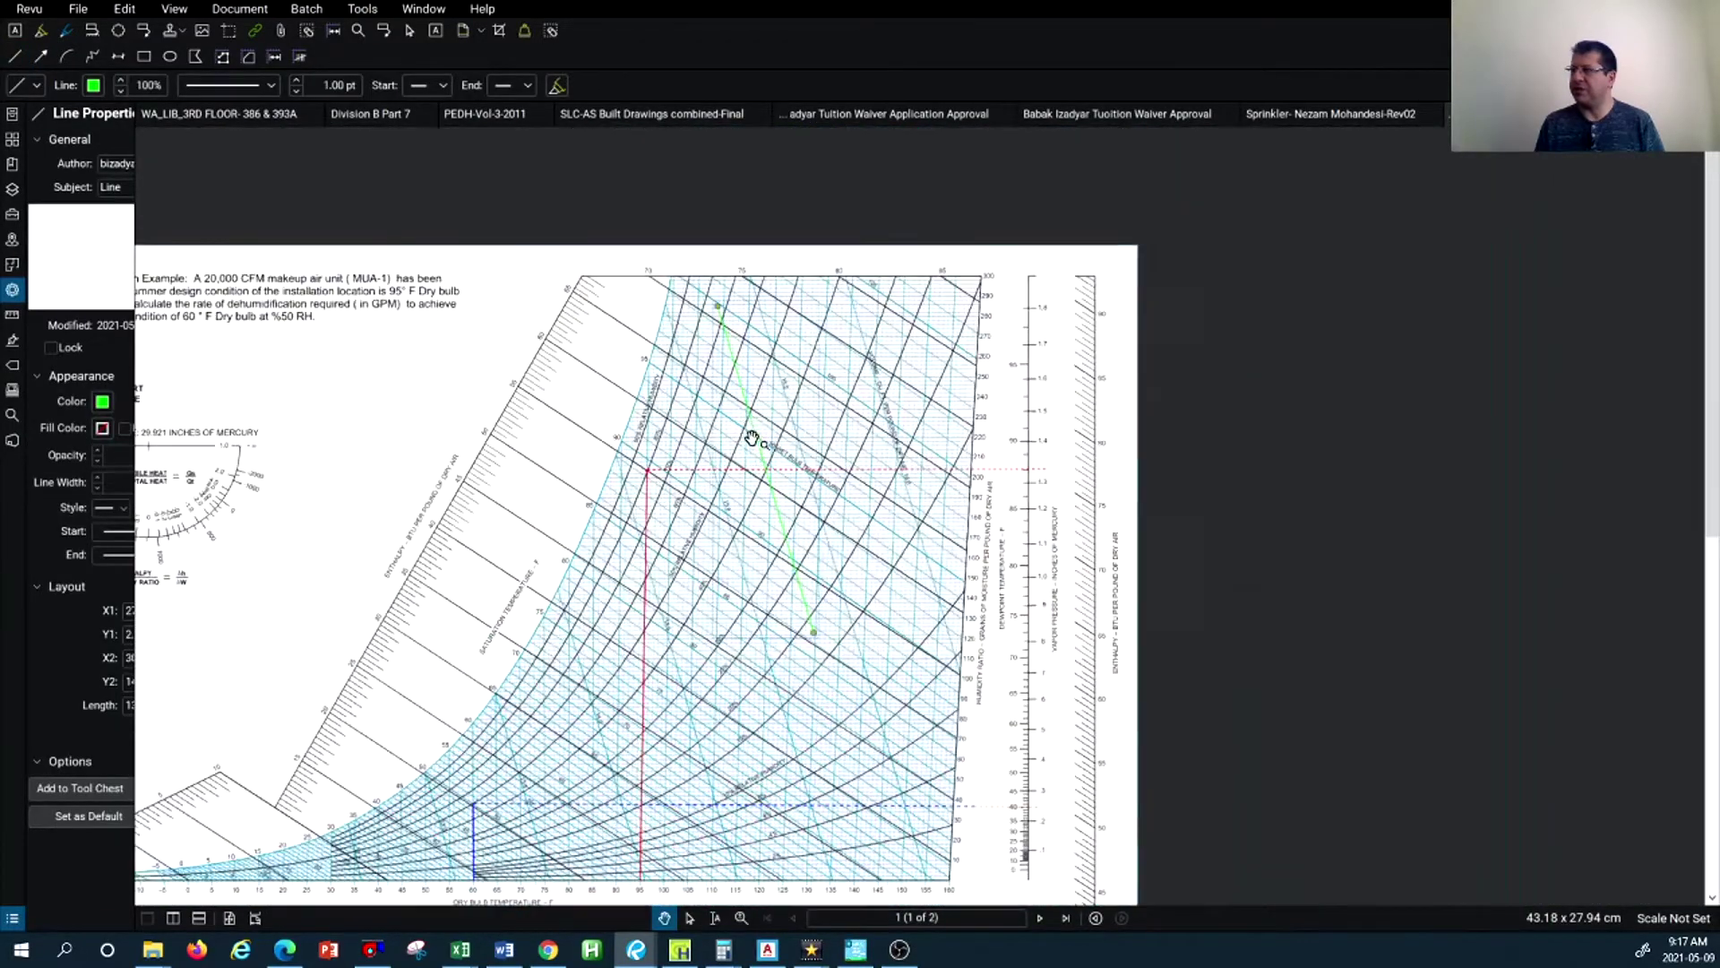
scroll(753, 438, up, 2)
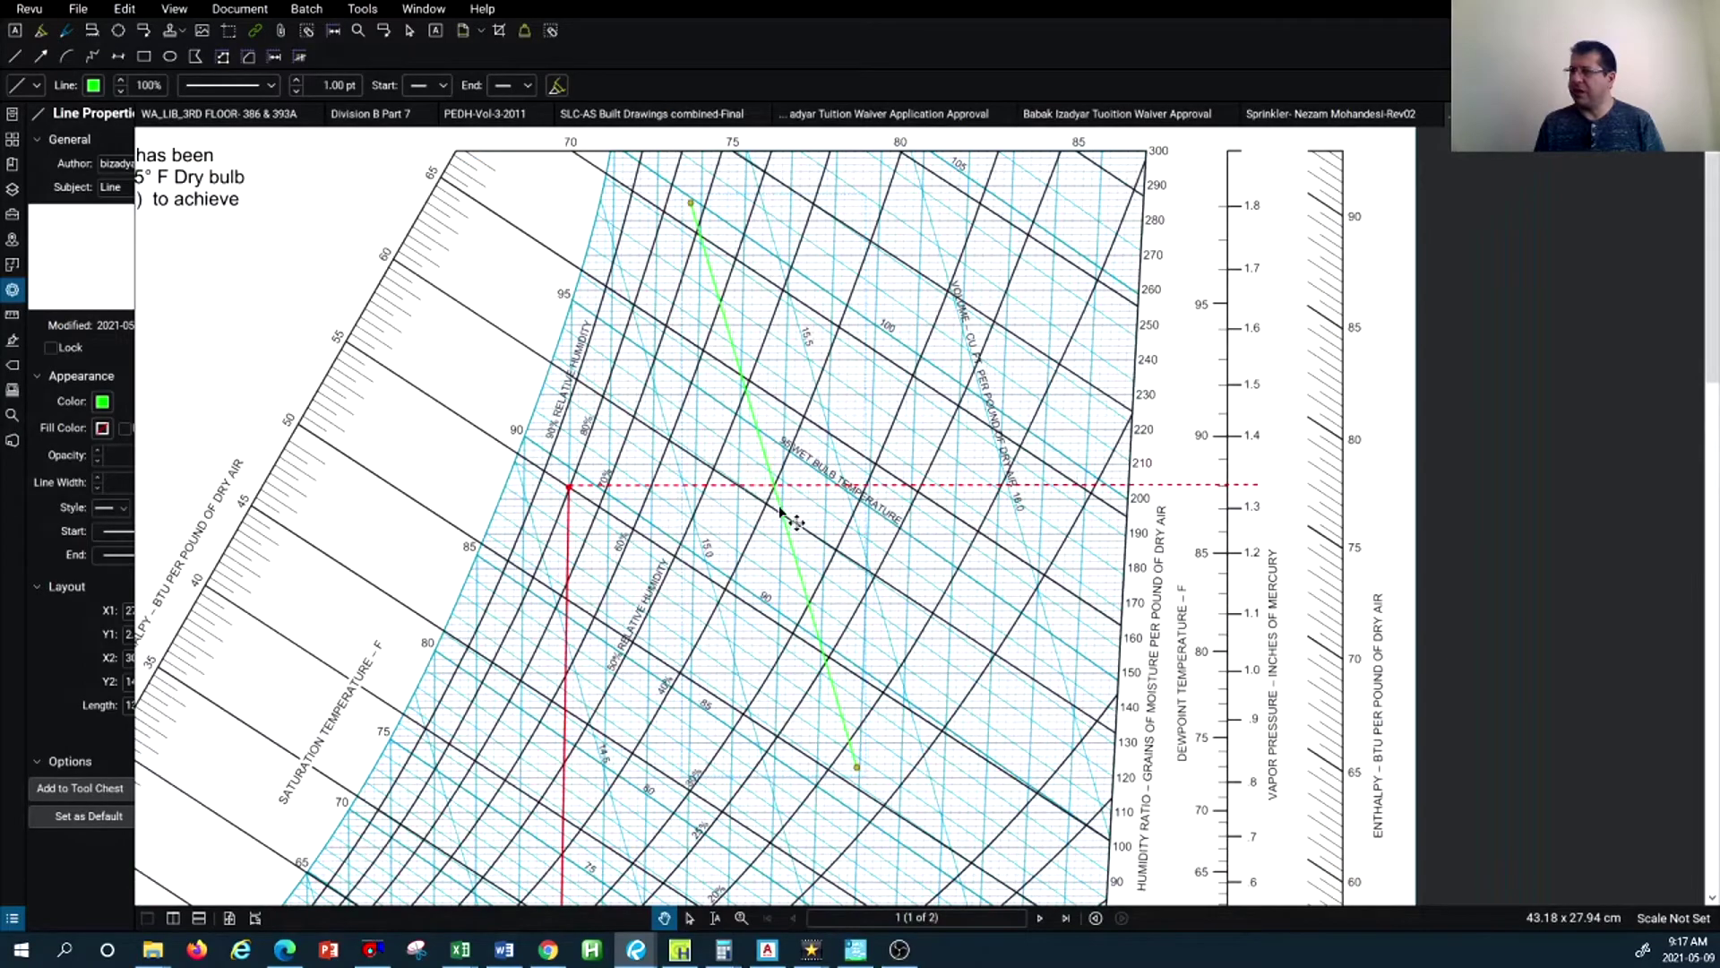
drag(783, 511, 600, 583)
scroll(600, 583, up, 5)
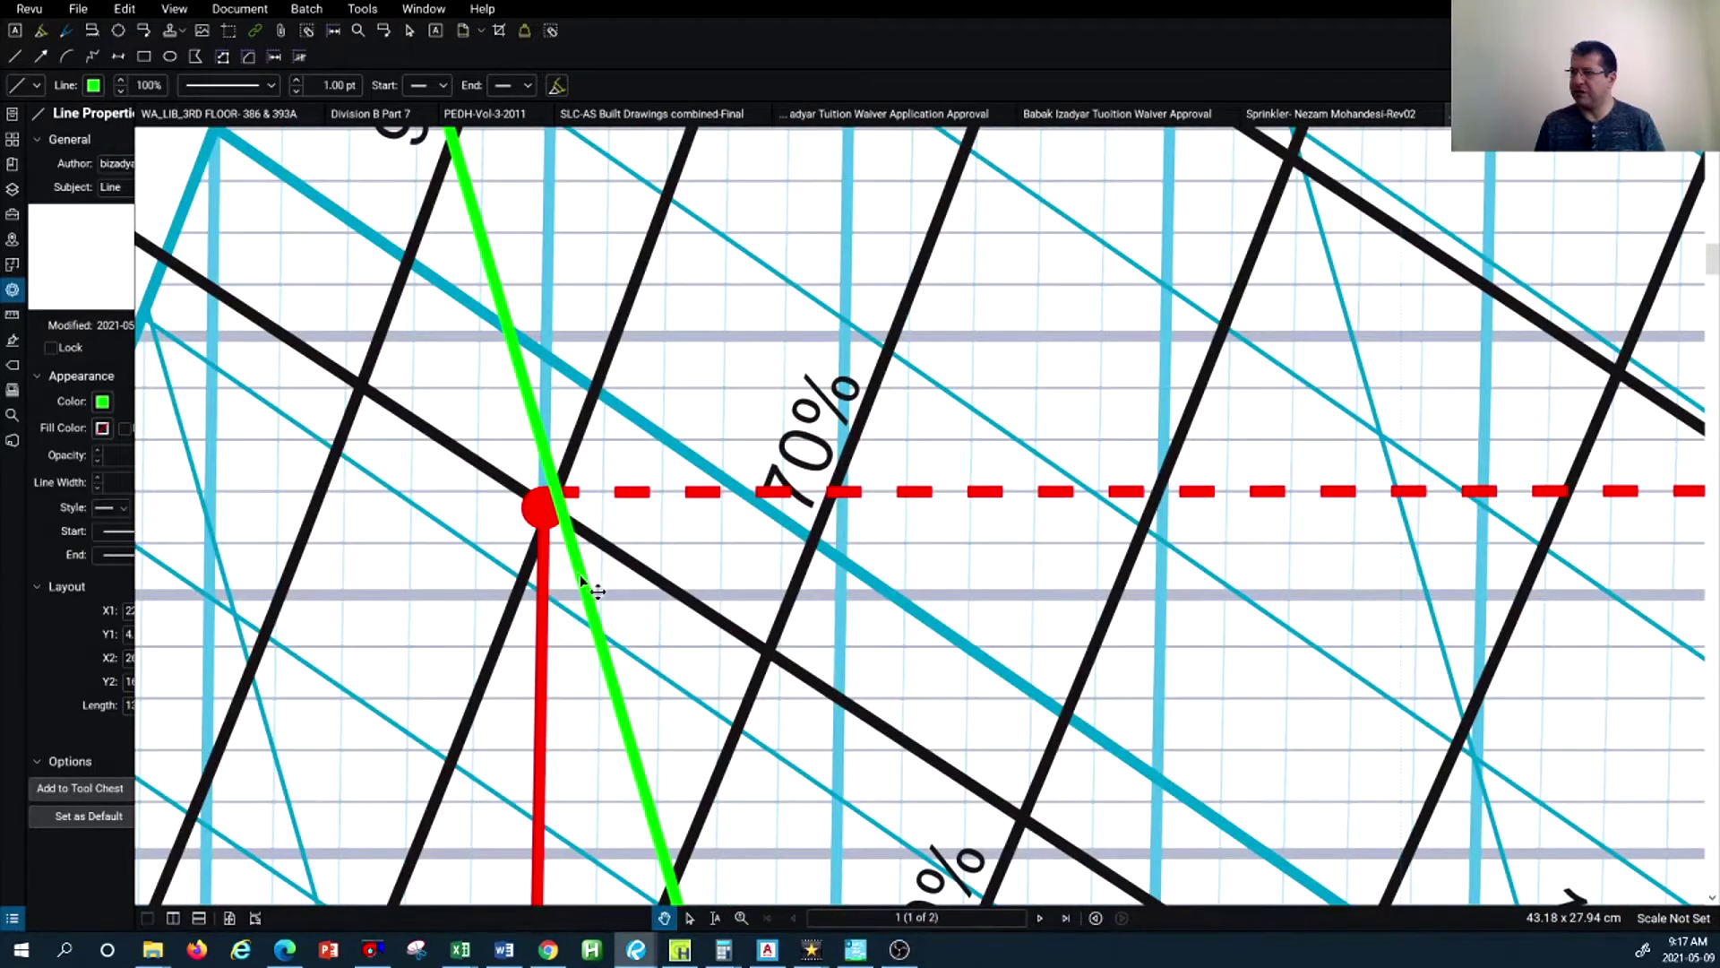
drag(581, 578, 564, 581)
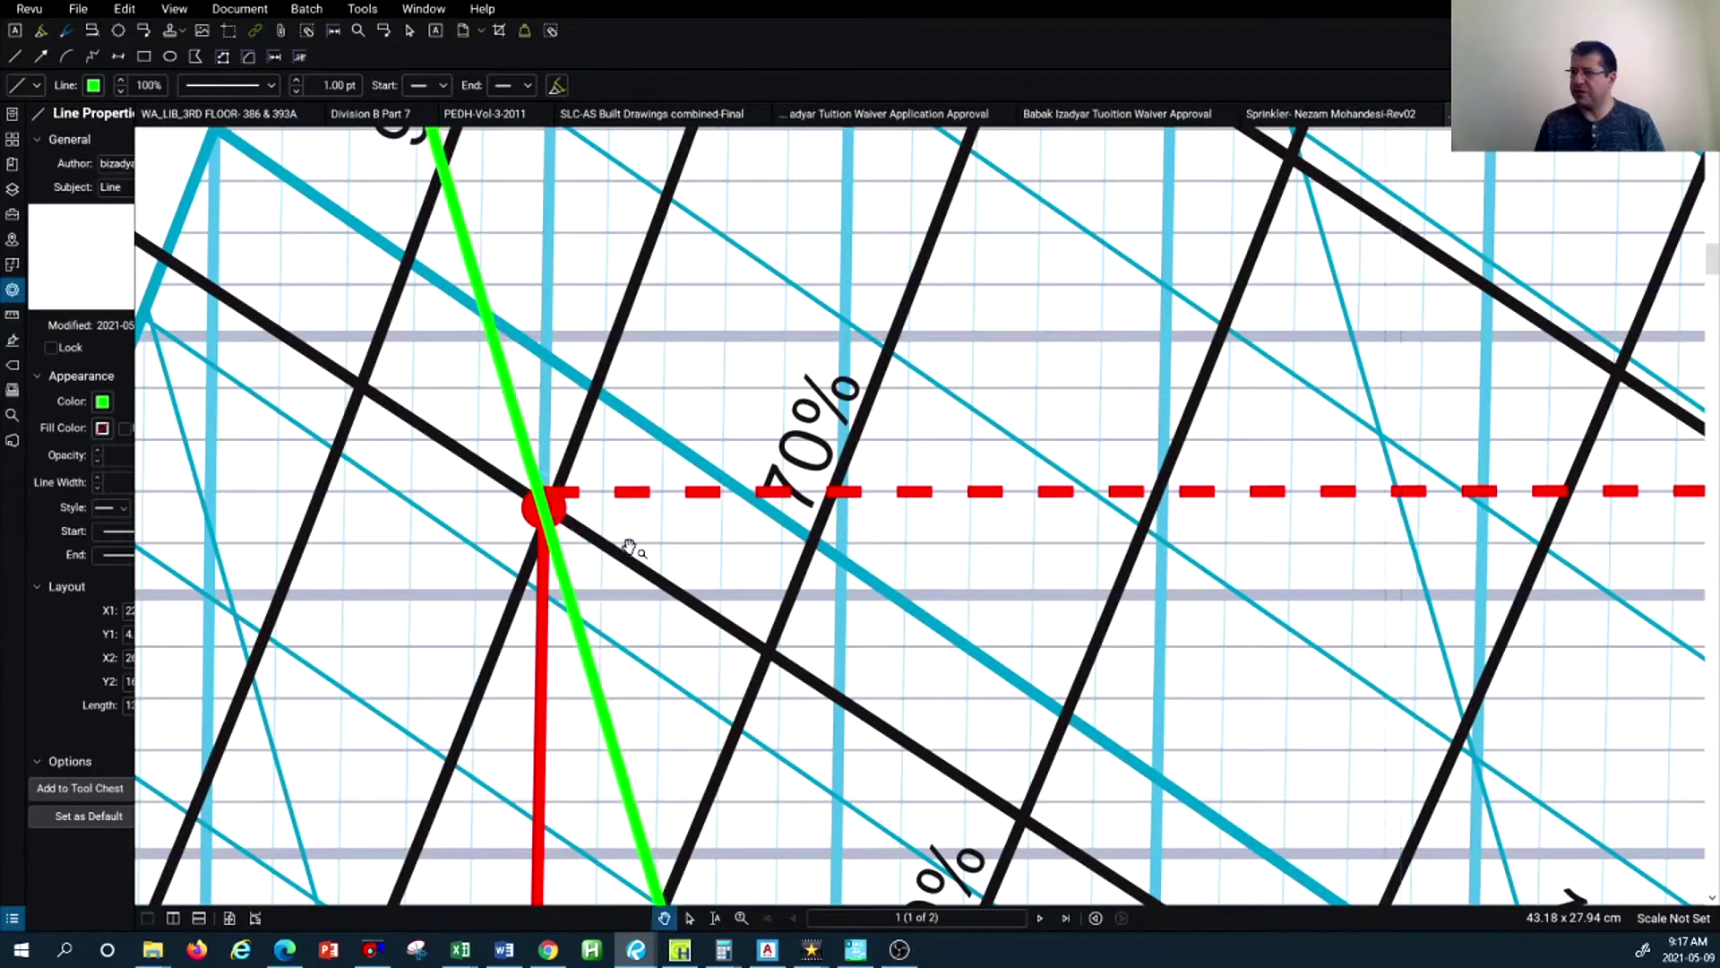
click(627, 342)
scroll(627, 342, down, 5)
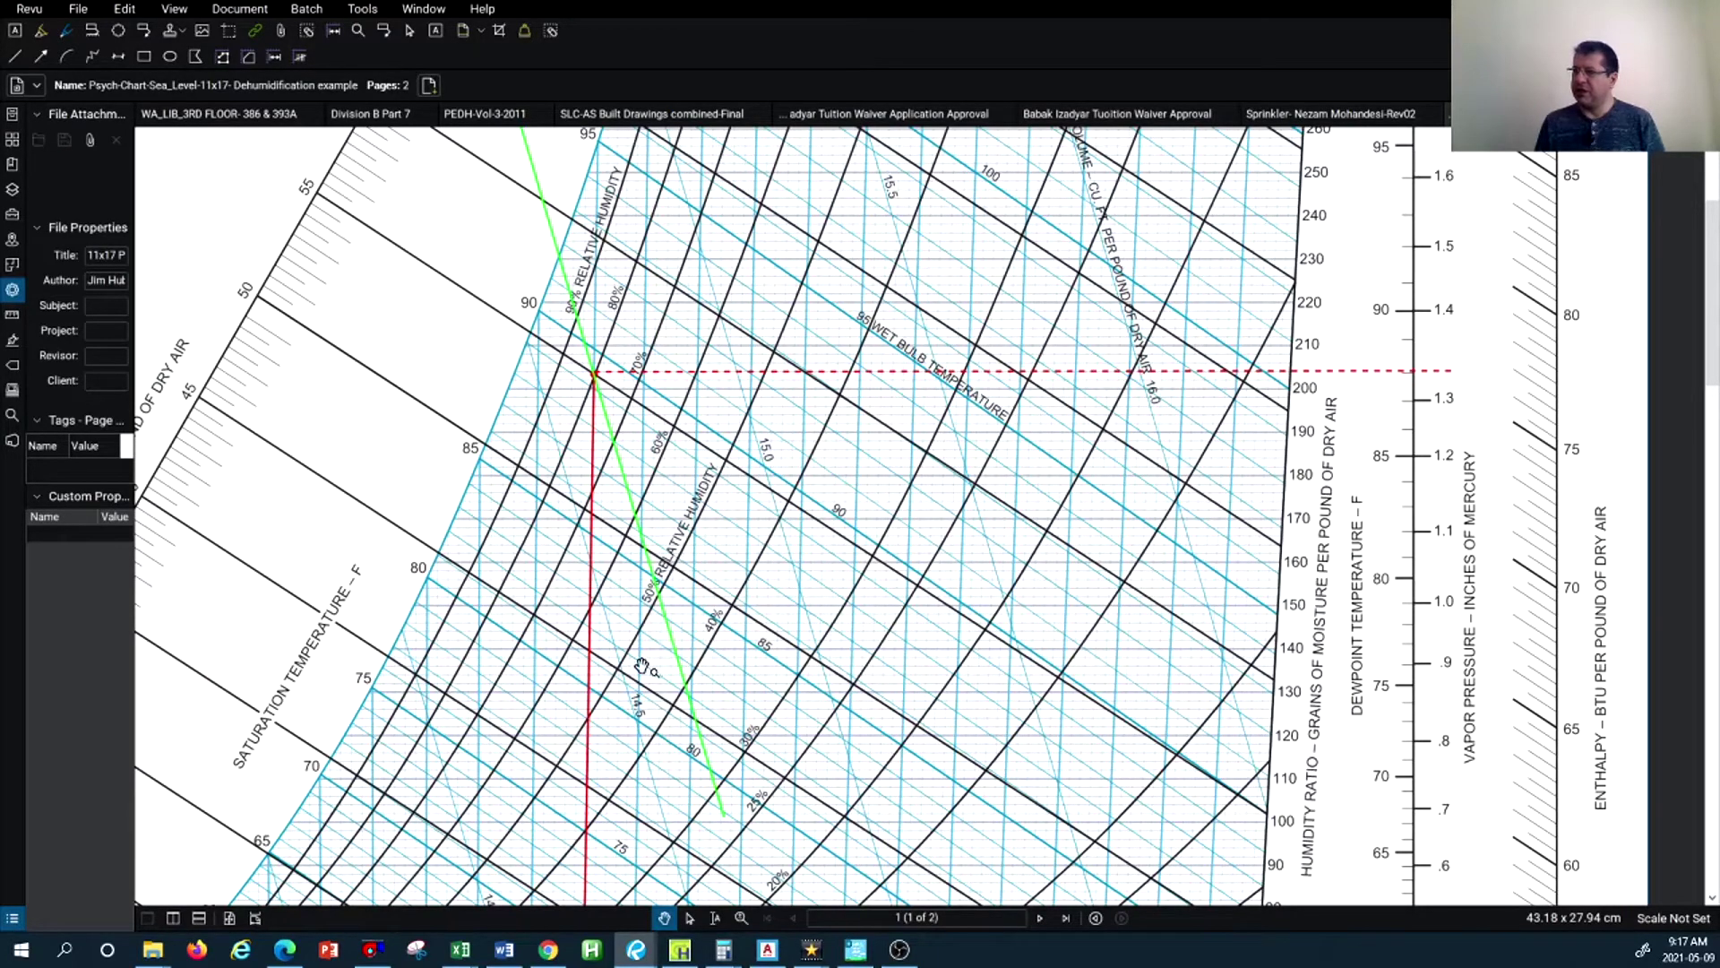
scroll(660, 742, up, 3)
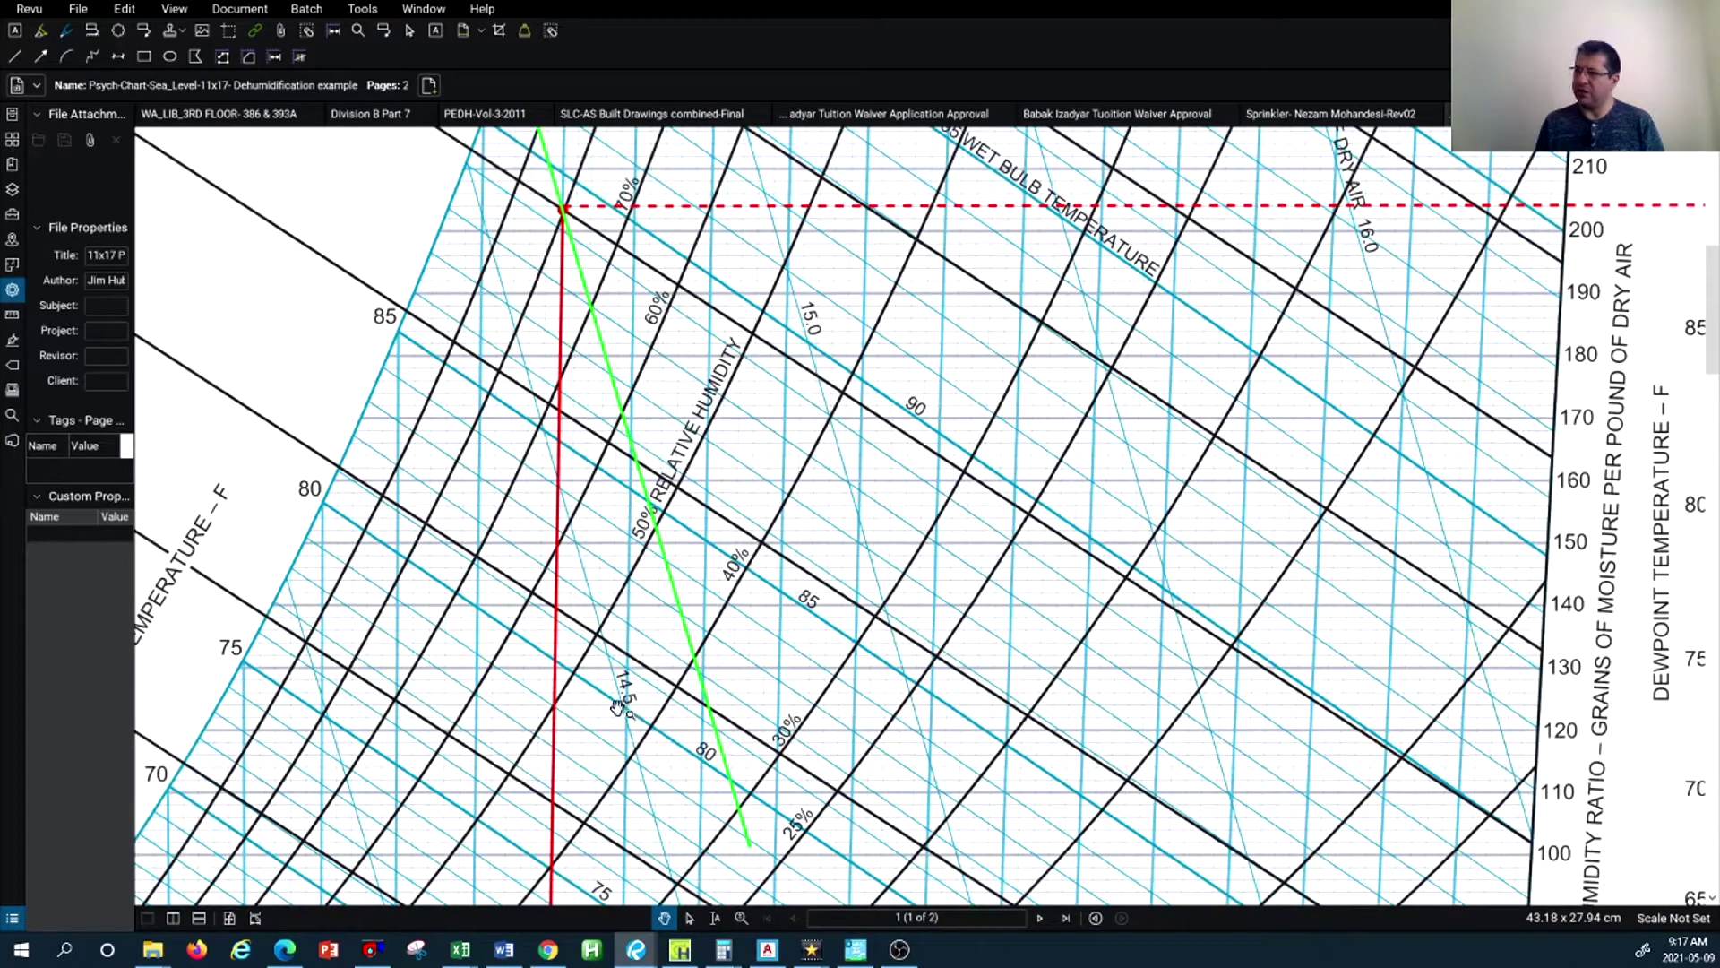
scroll(620, 707, up, 4)
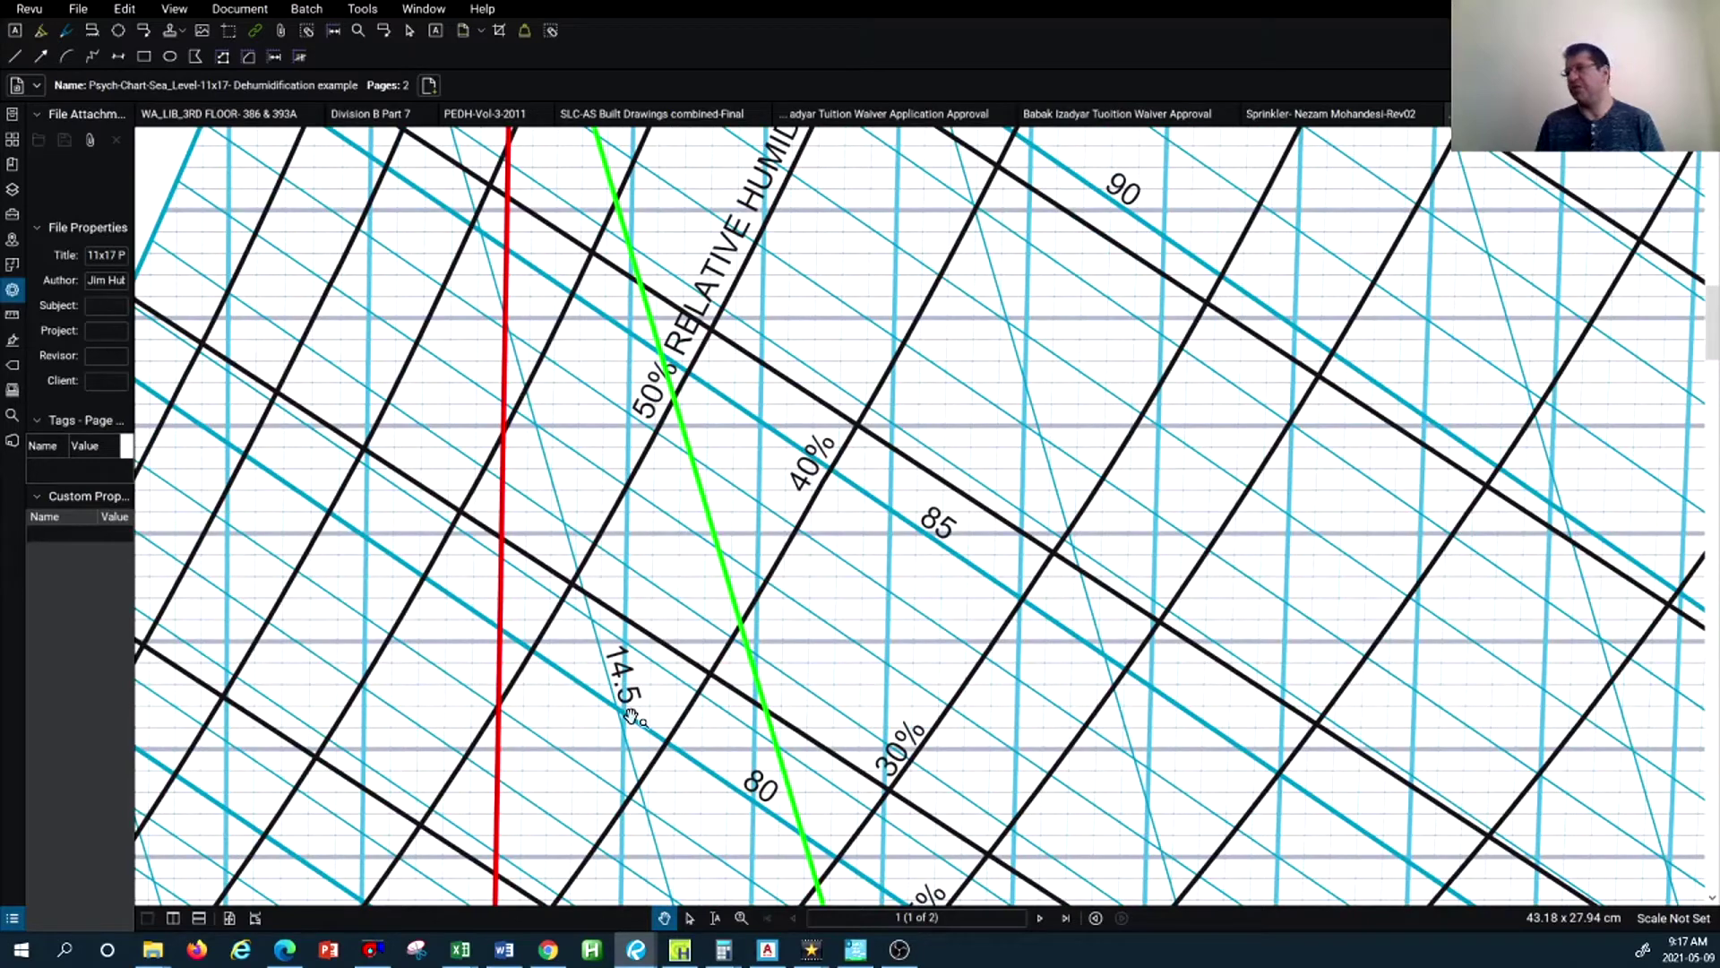
scroll(632, 717, down, 4)
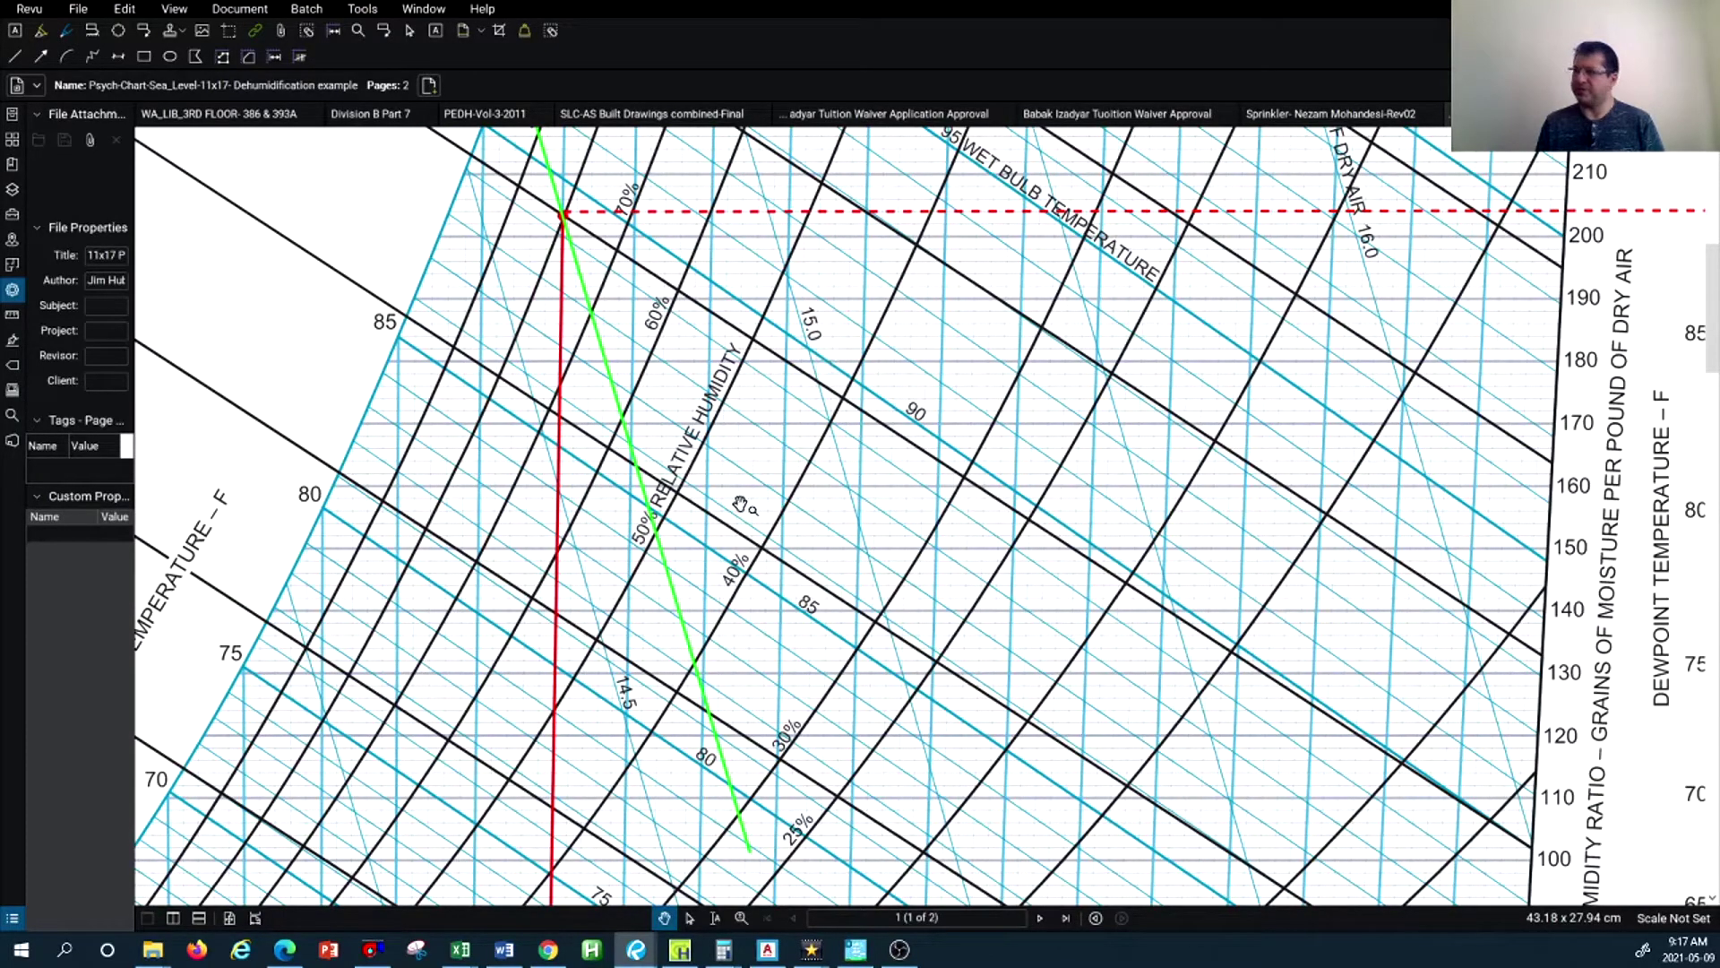
scroll(746, 506, down, 1)
scroll(681, 556, up, 1)
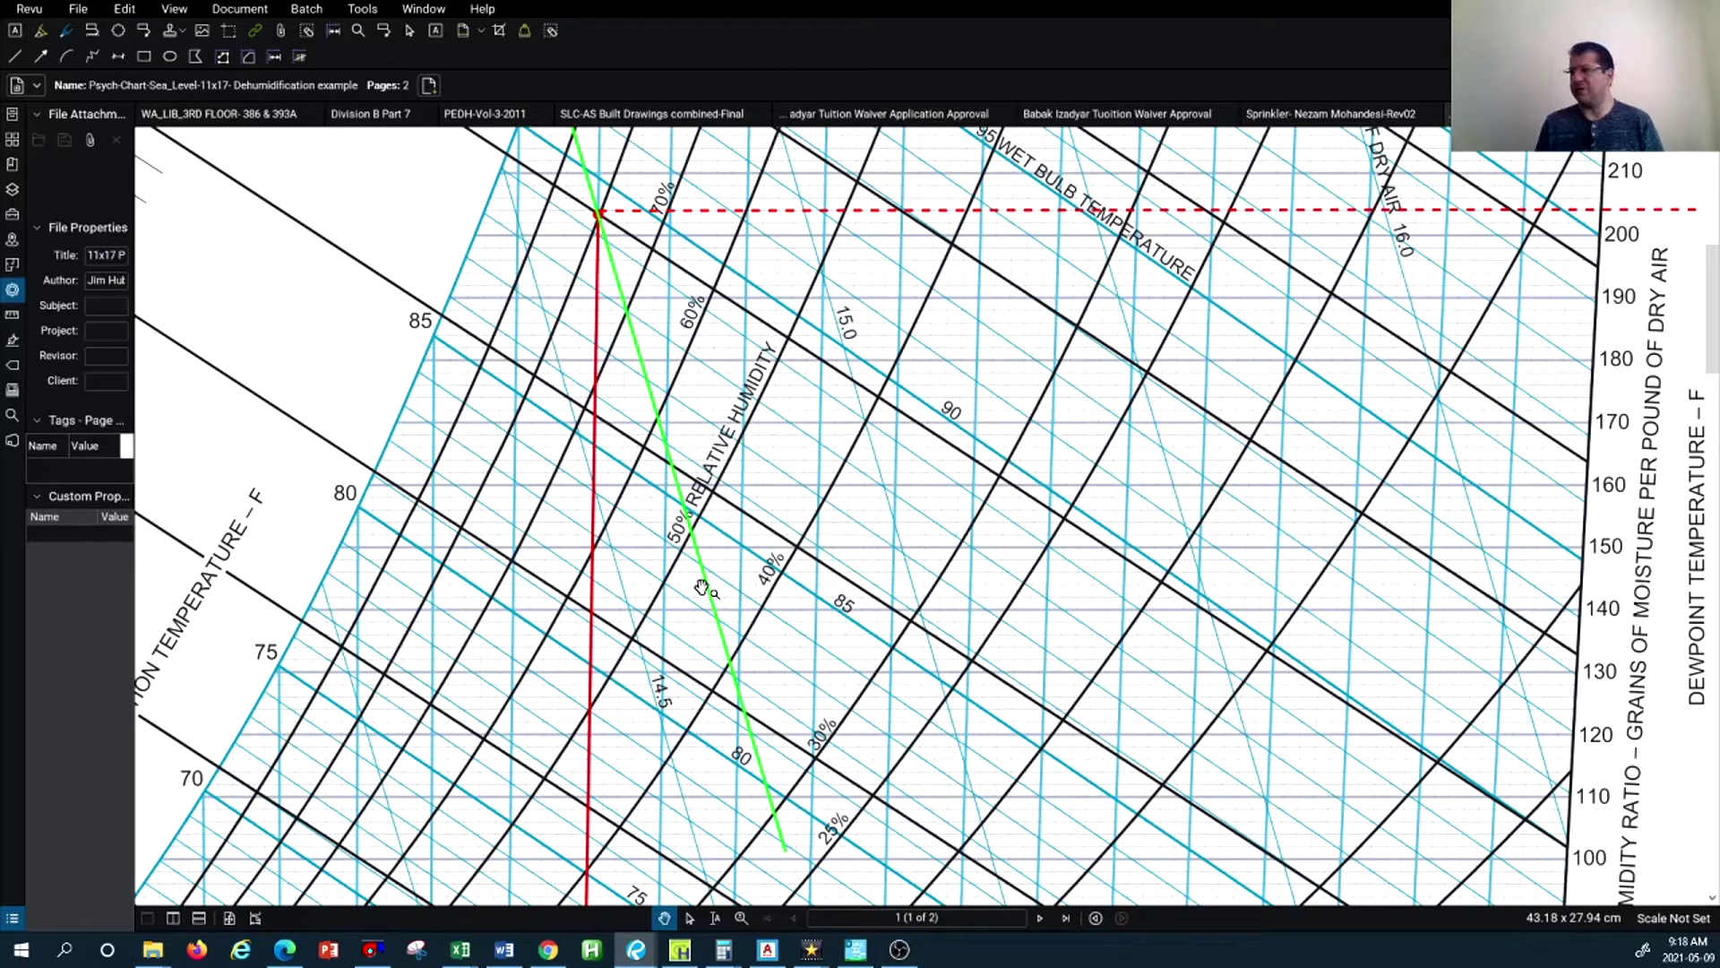
Zoom in to confirm the red dashed line at 205 grains and the blue at 40, then move to page 2
scroll(690, 394, down, 6)
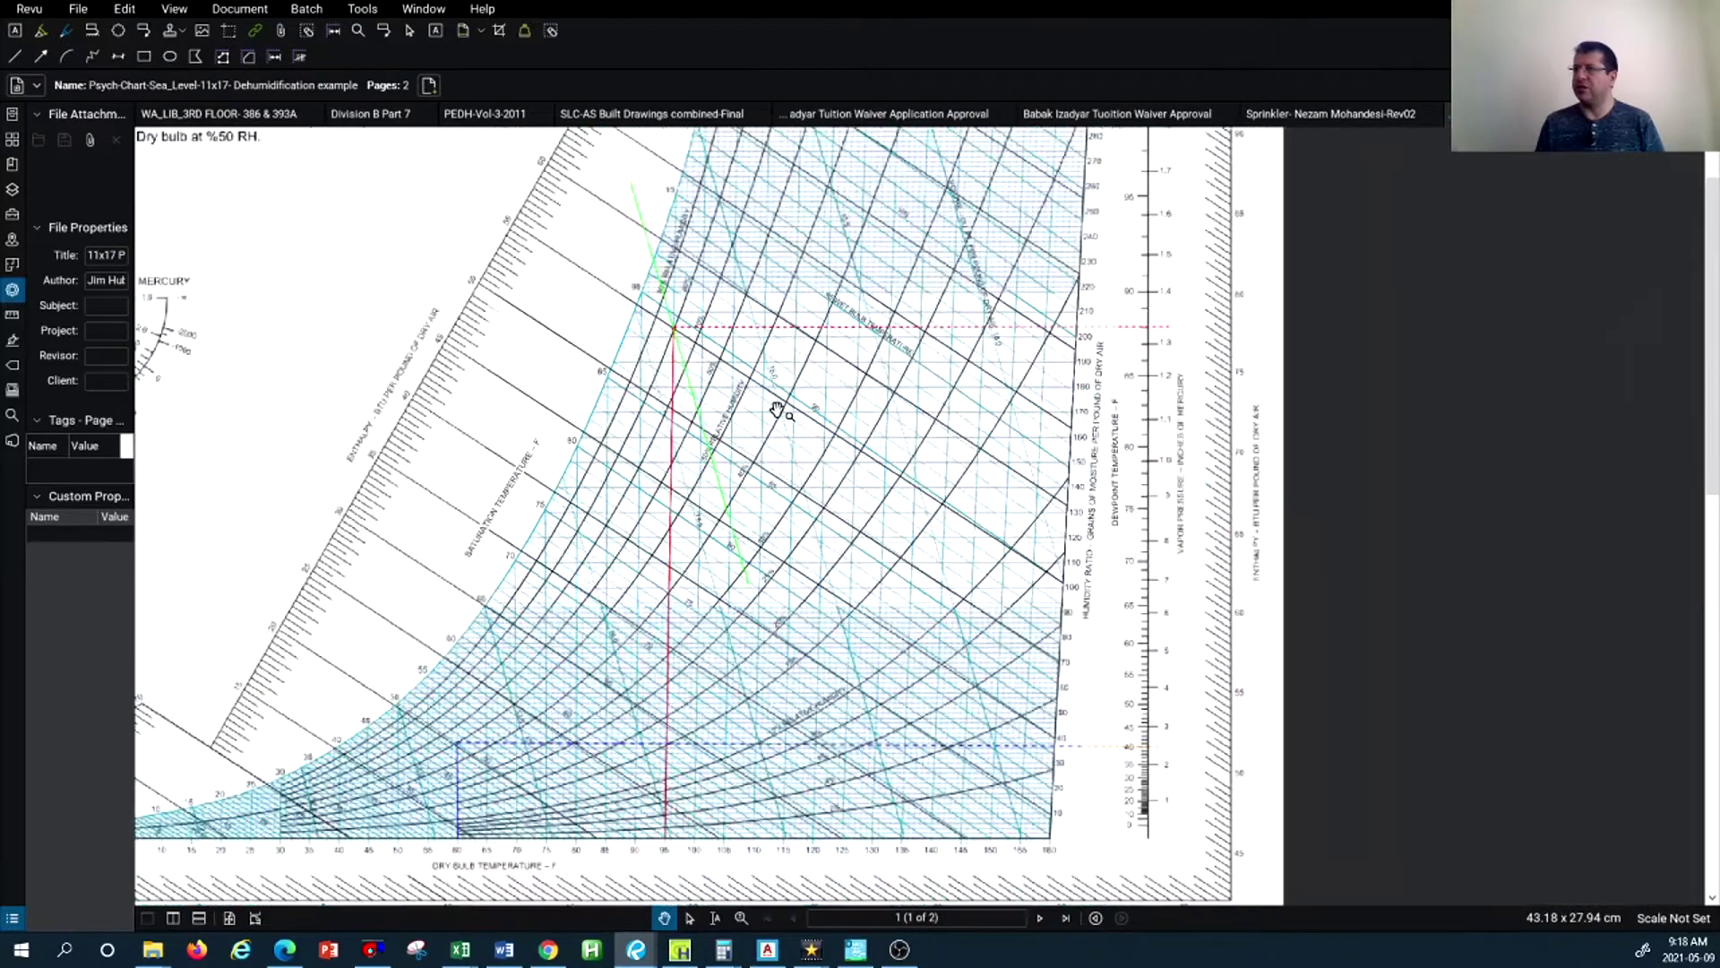
scroll(681, 359, up, 2)
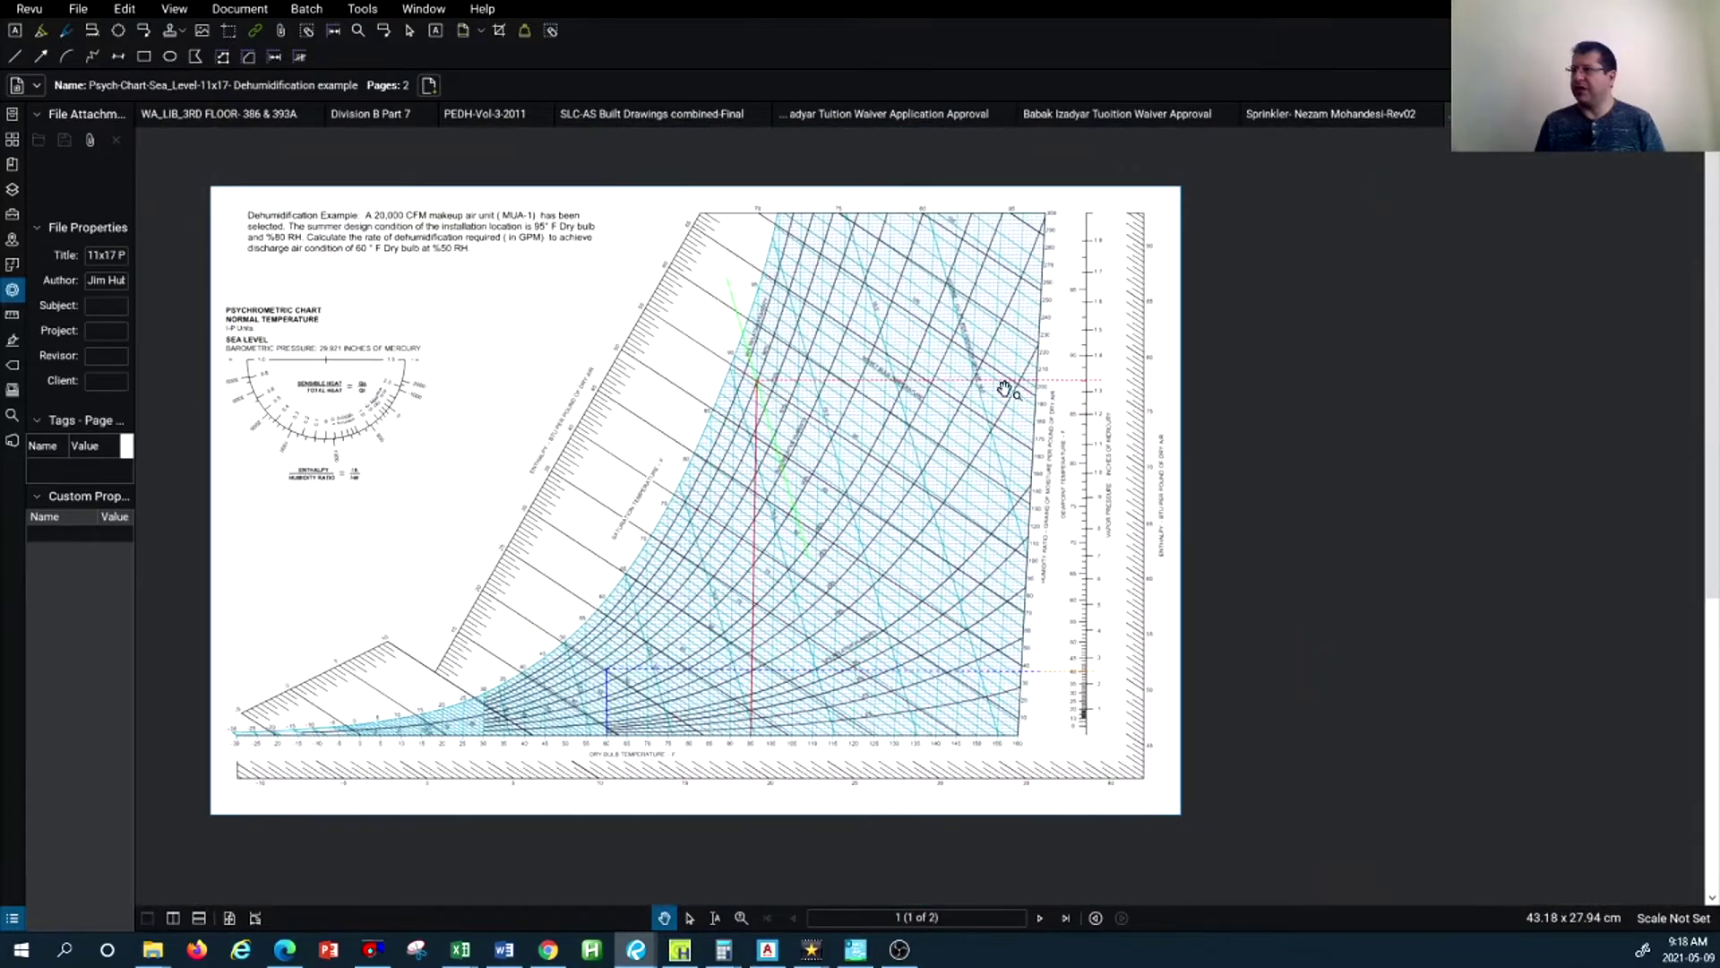
scroll(778, 420, up, 2)
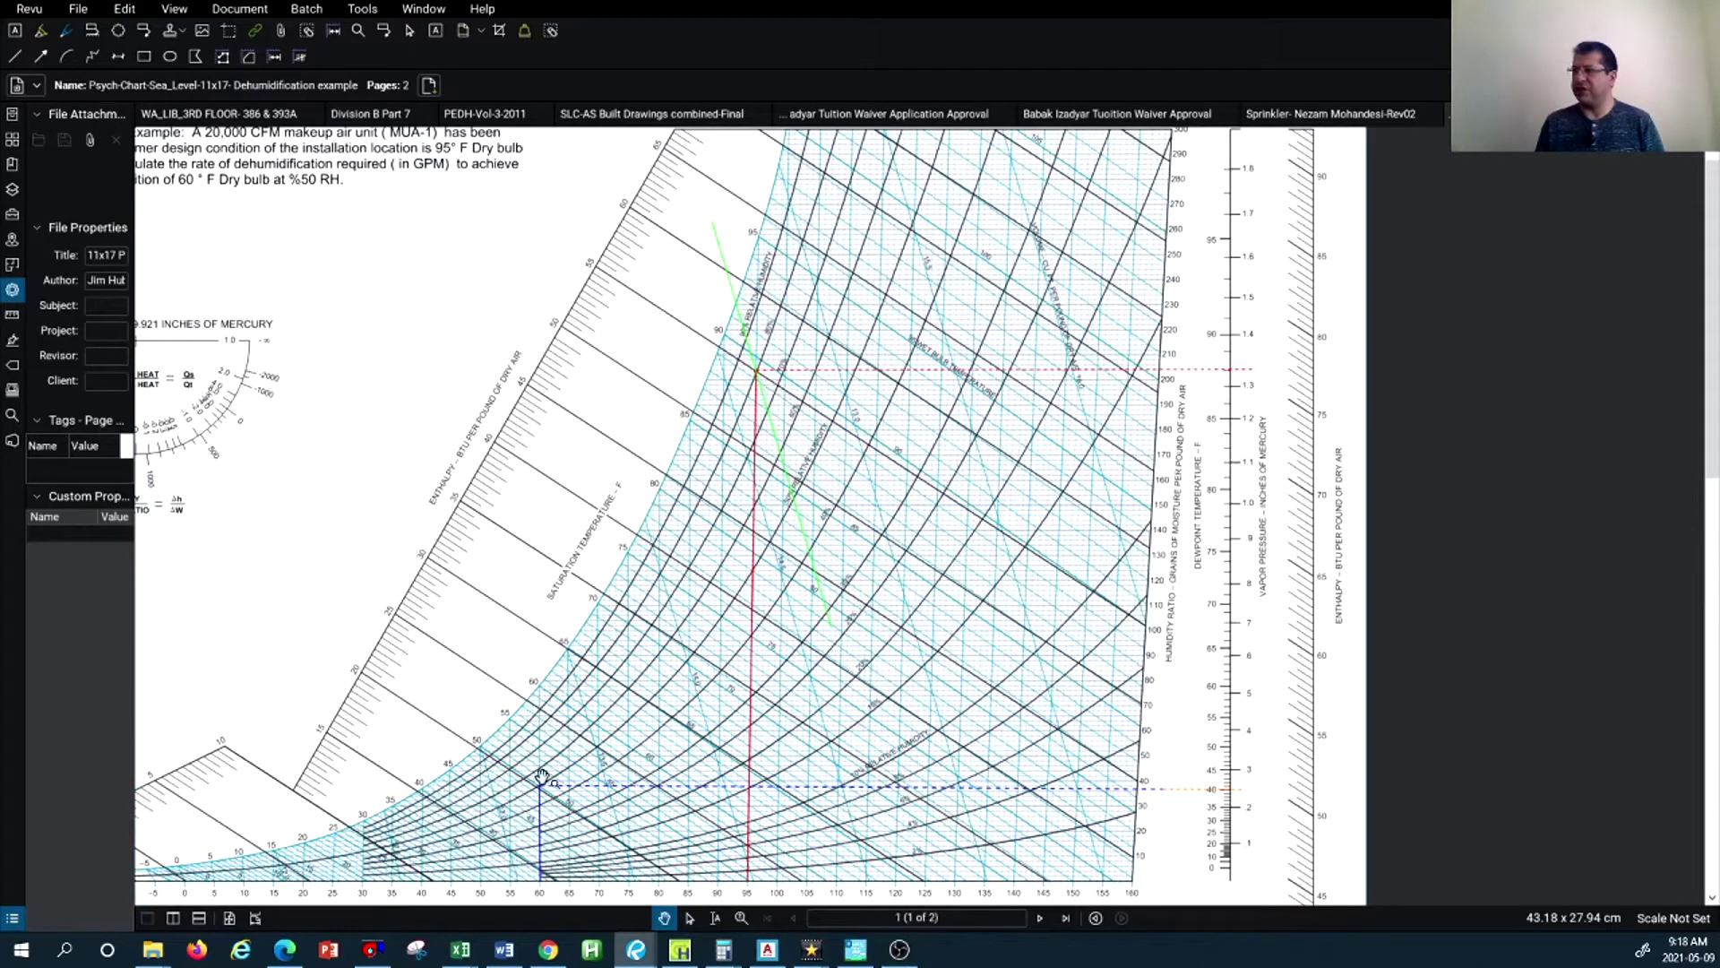
scroll(779, 372, up, 2)
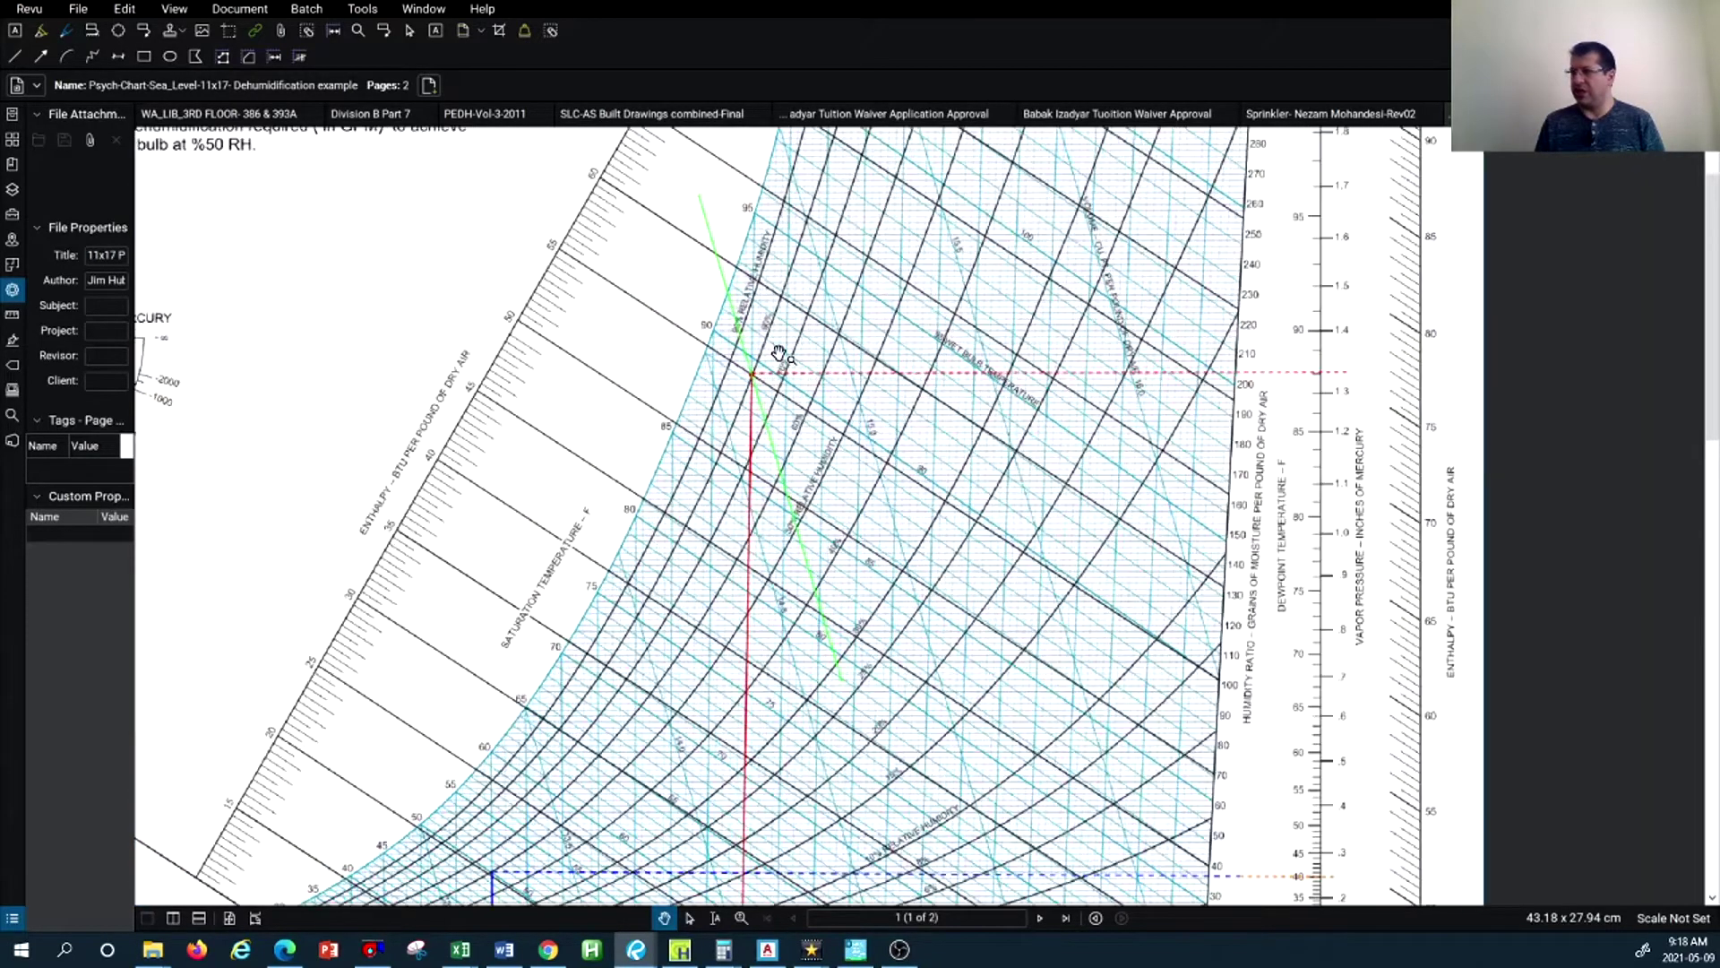
scroll(1402, 354, up, 2)
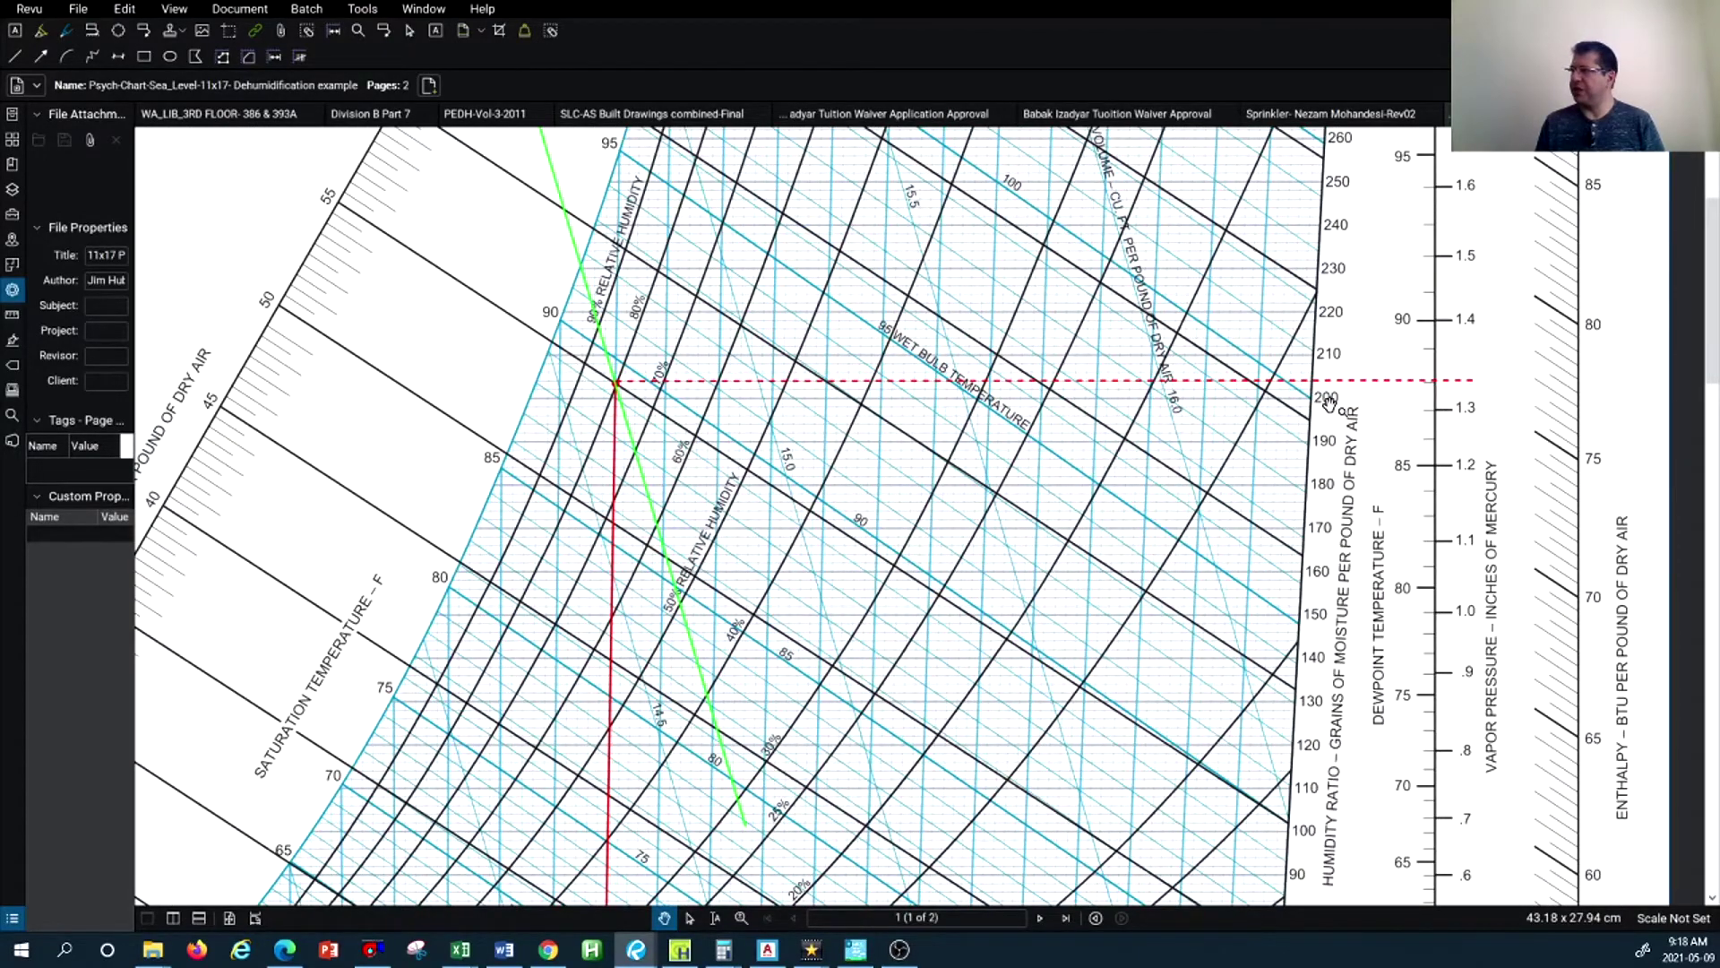
scroll(1337, 395, up, 2)
scroll(1333, 387, up, 1)
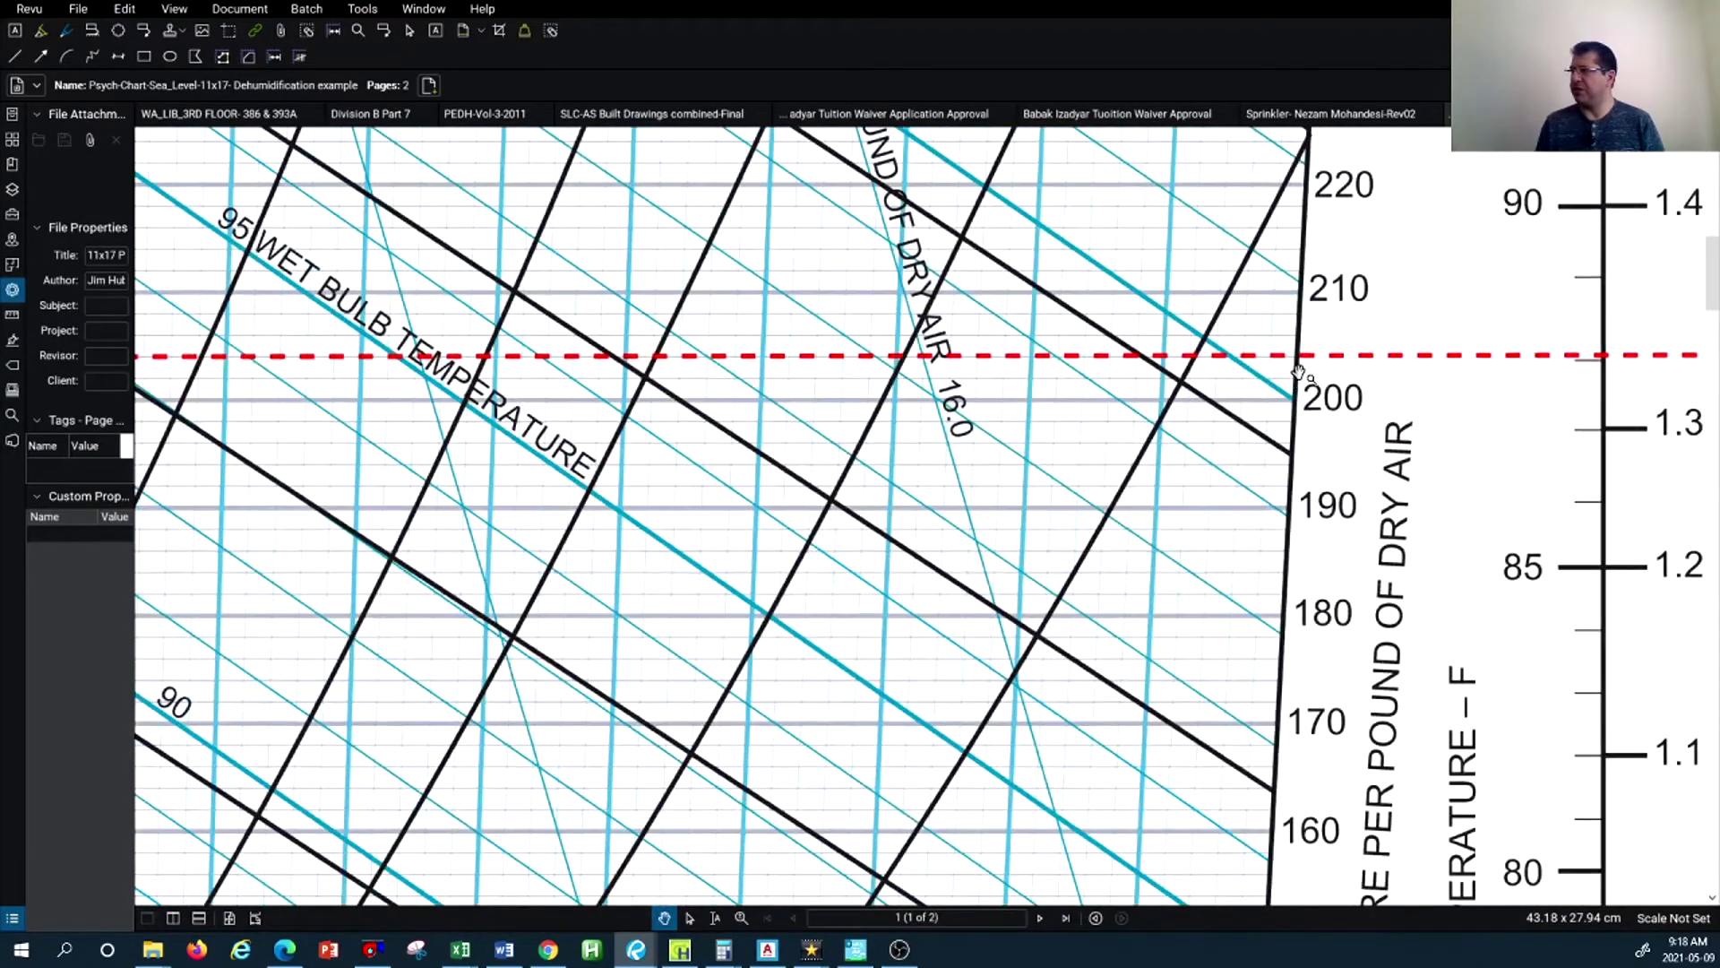
scroll(1313, 377, up, 2)
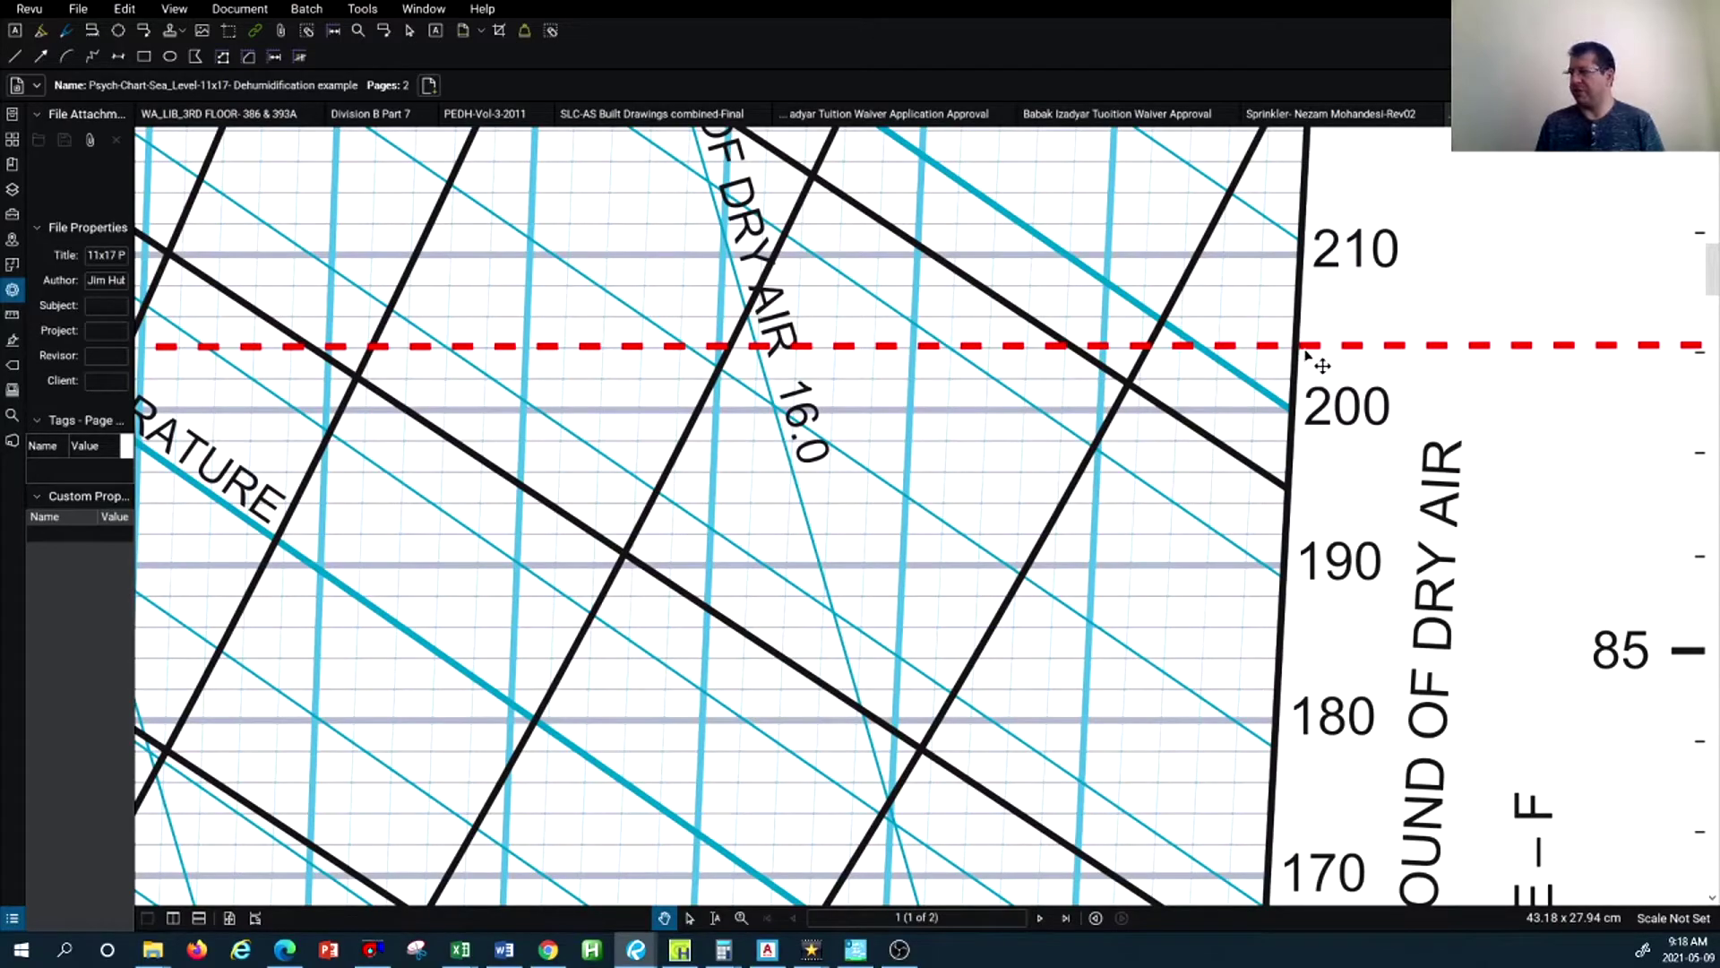
scroll(1323, 367, down, 5)
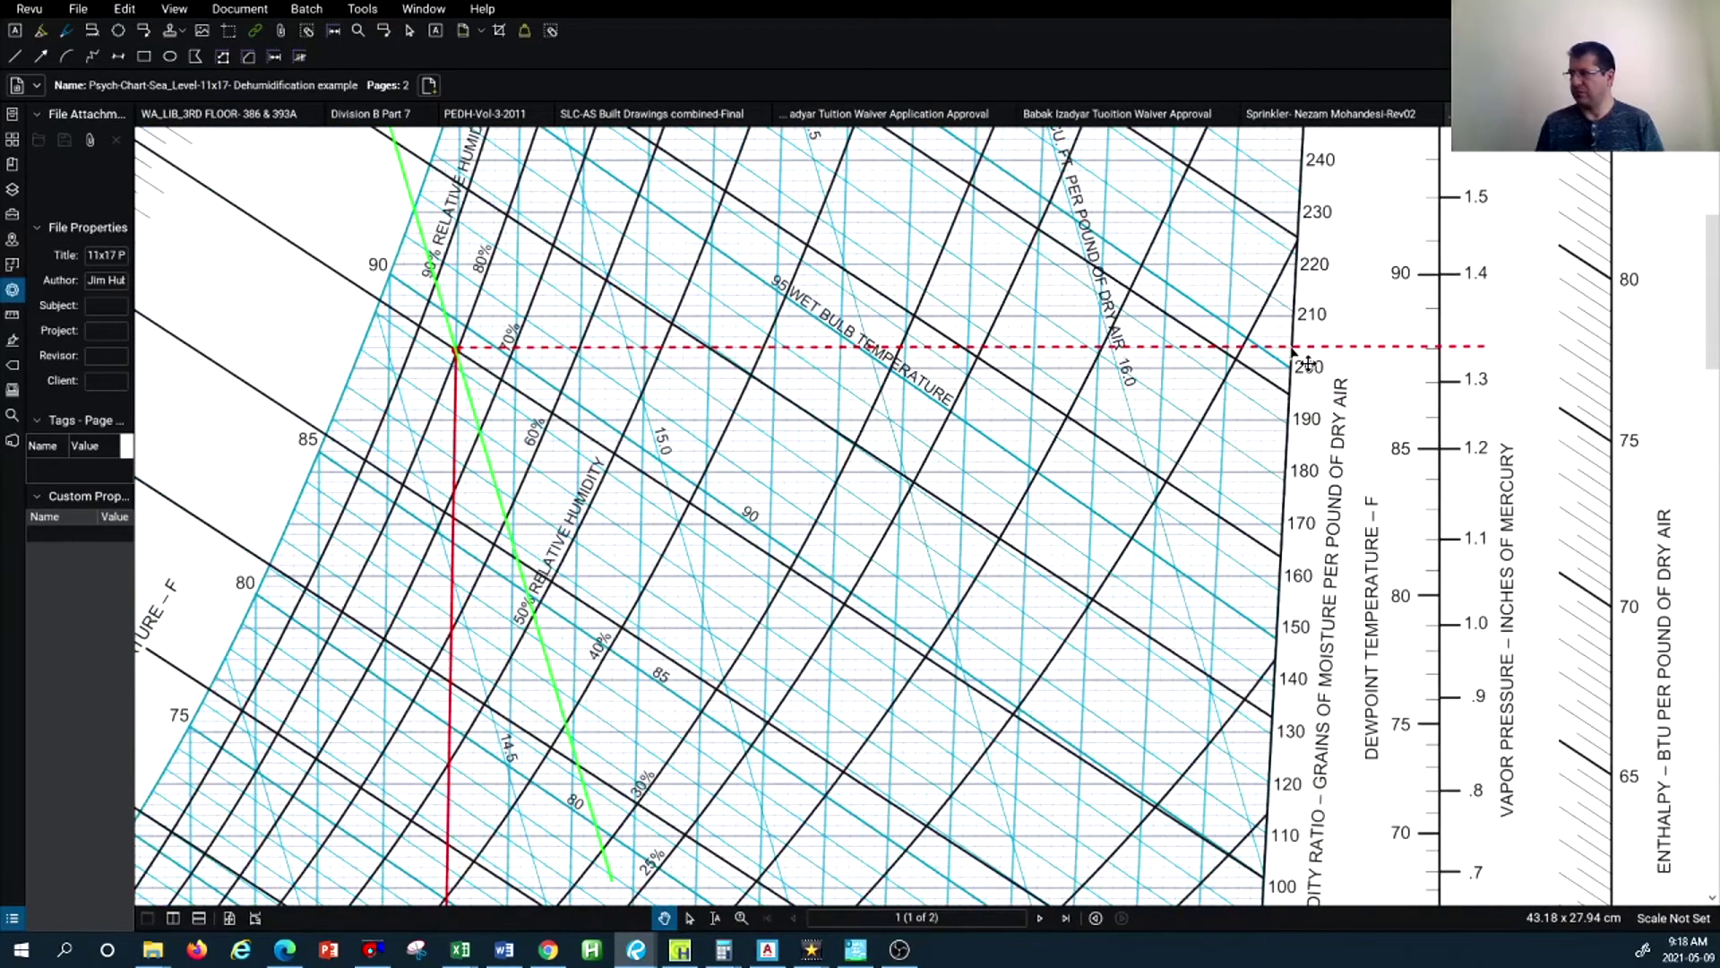
scroll(1276, 699, up, 5)
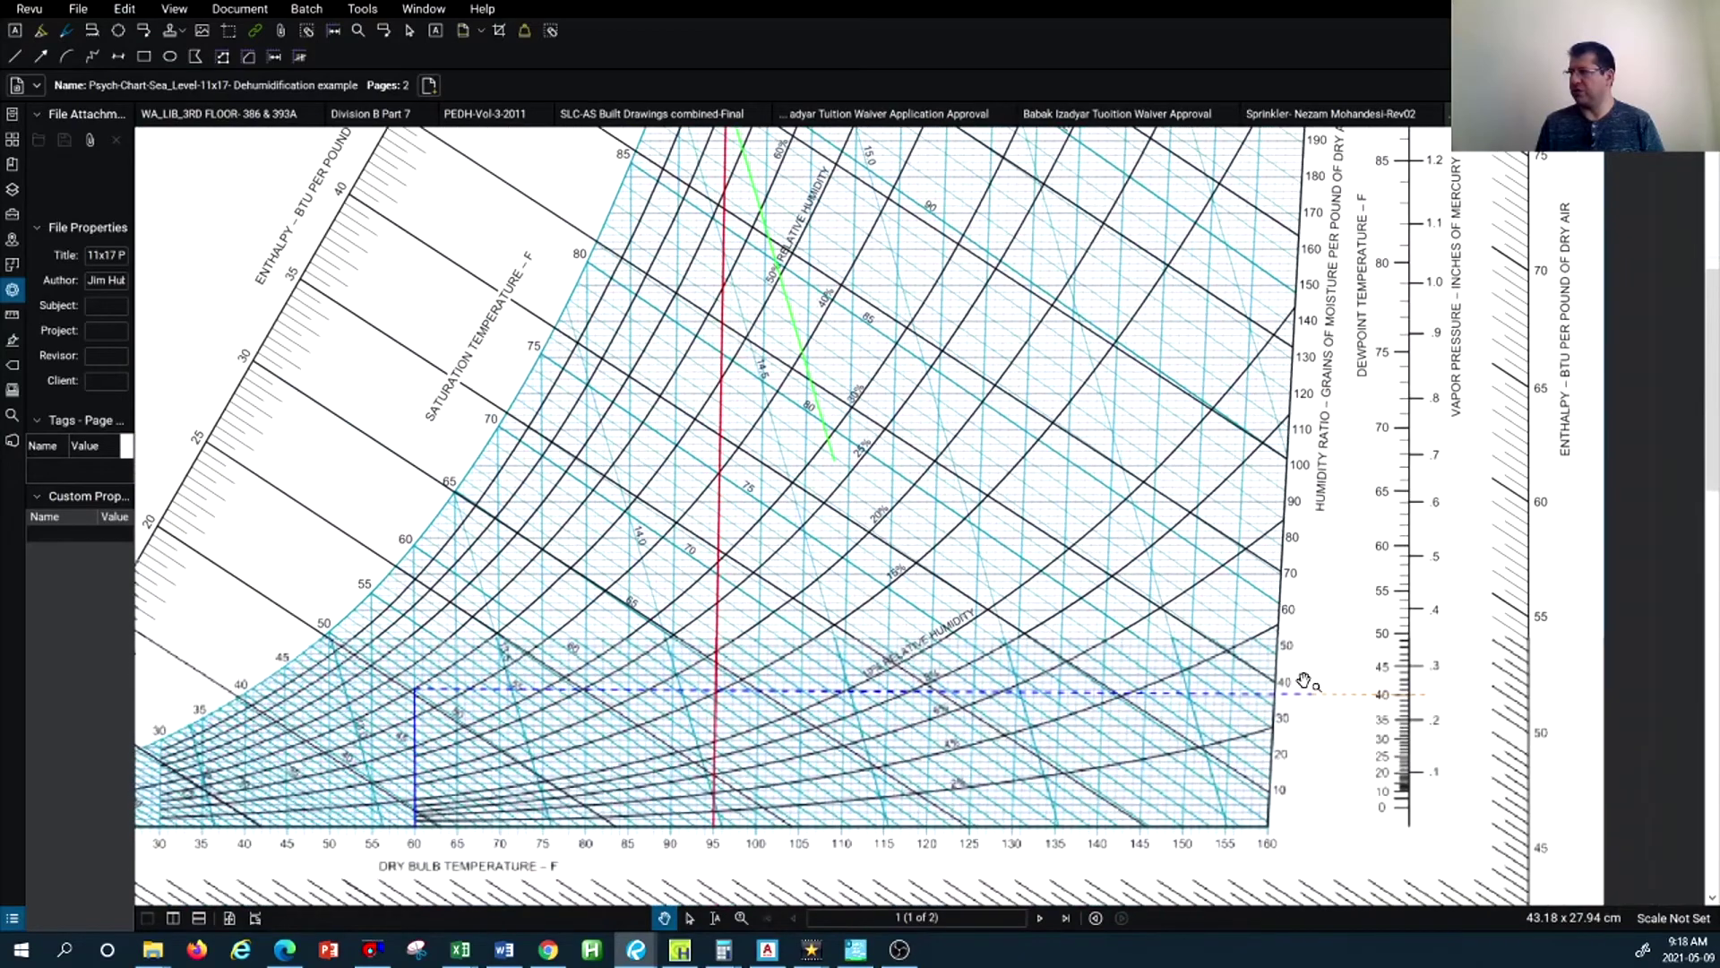
scroll(1276, 699, up, 2)
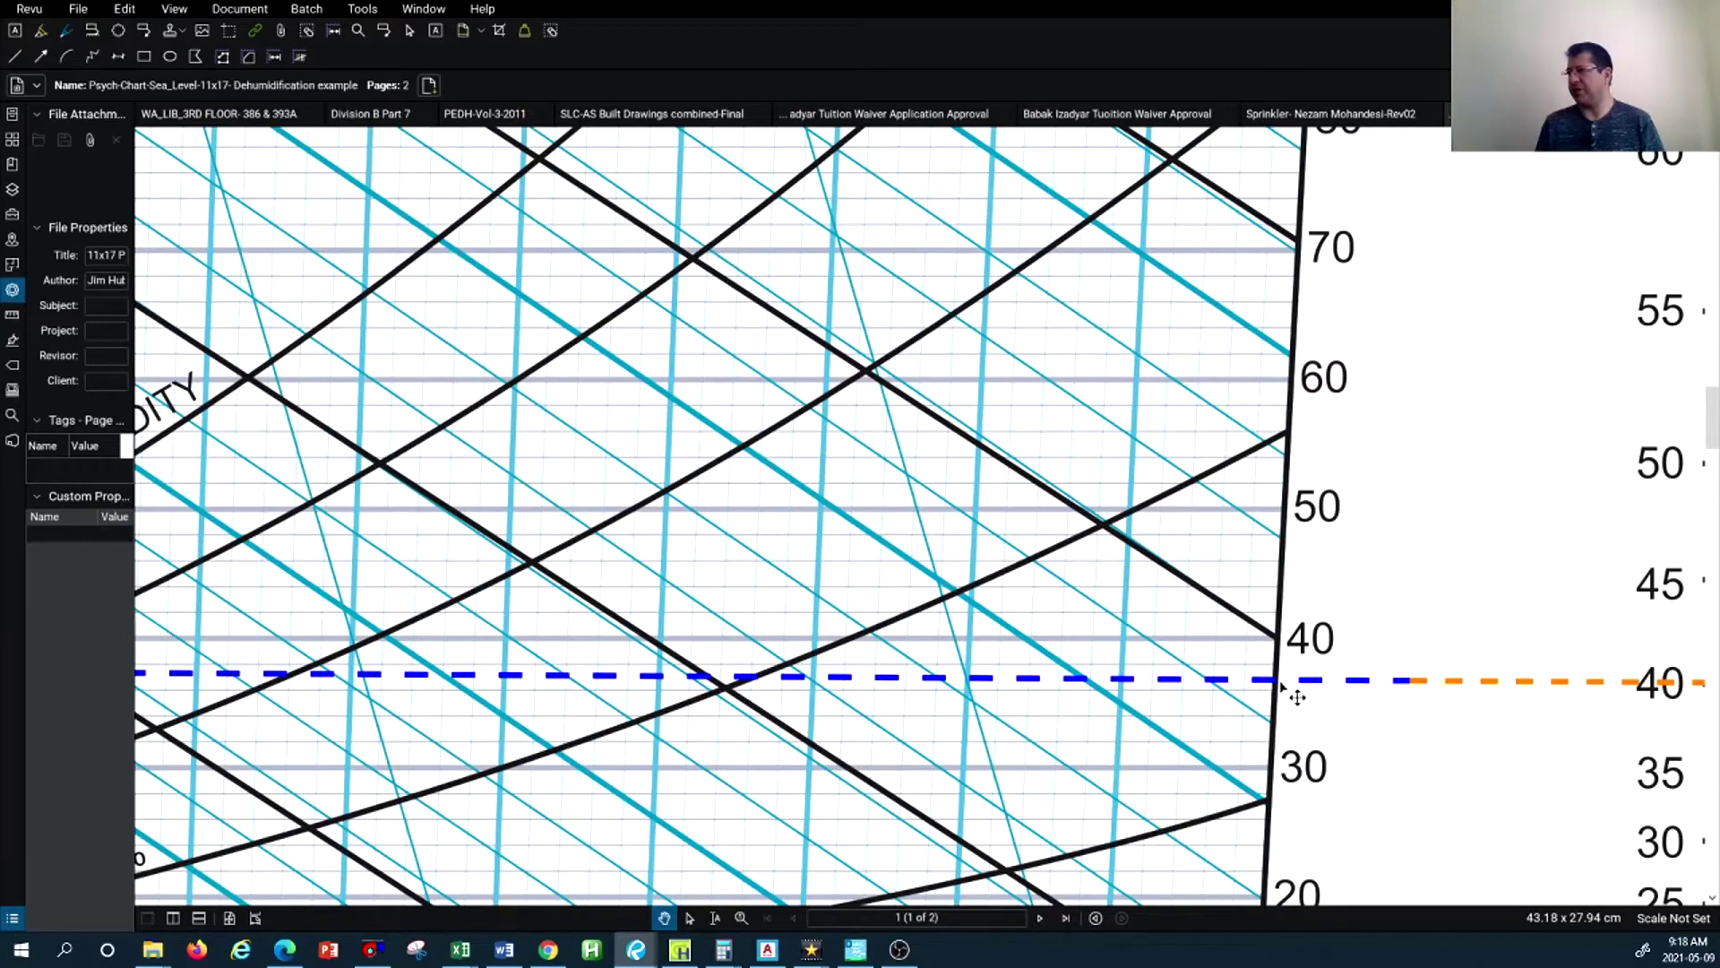
scroll(1297, 697, down, 2)
scroll(1302, 696, down, 5)
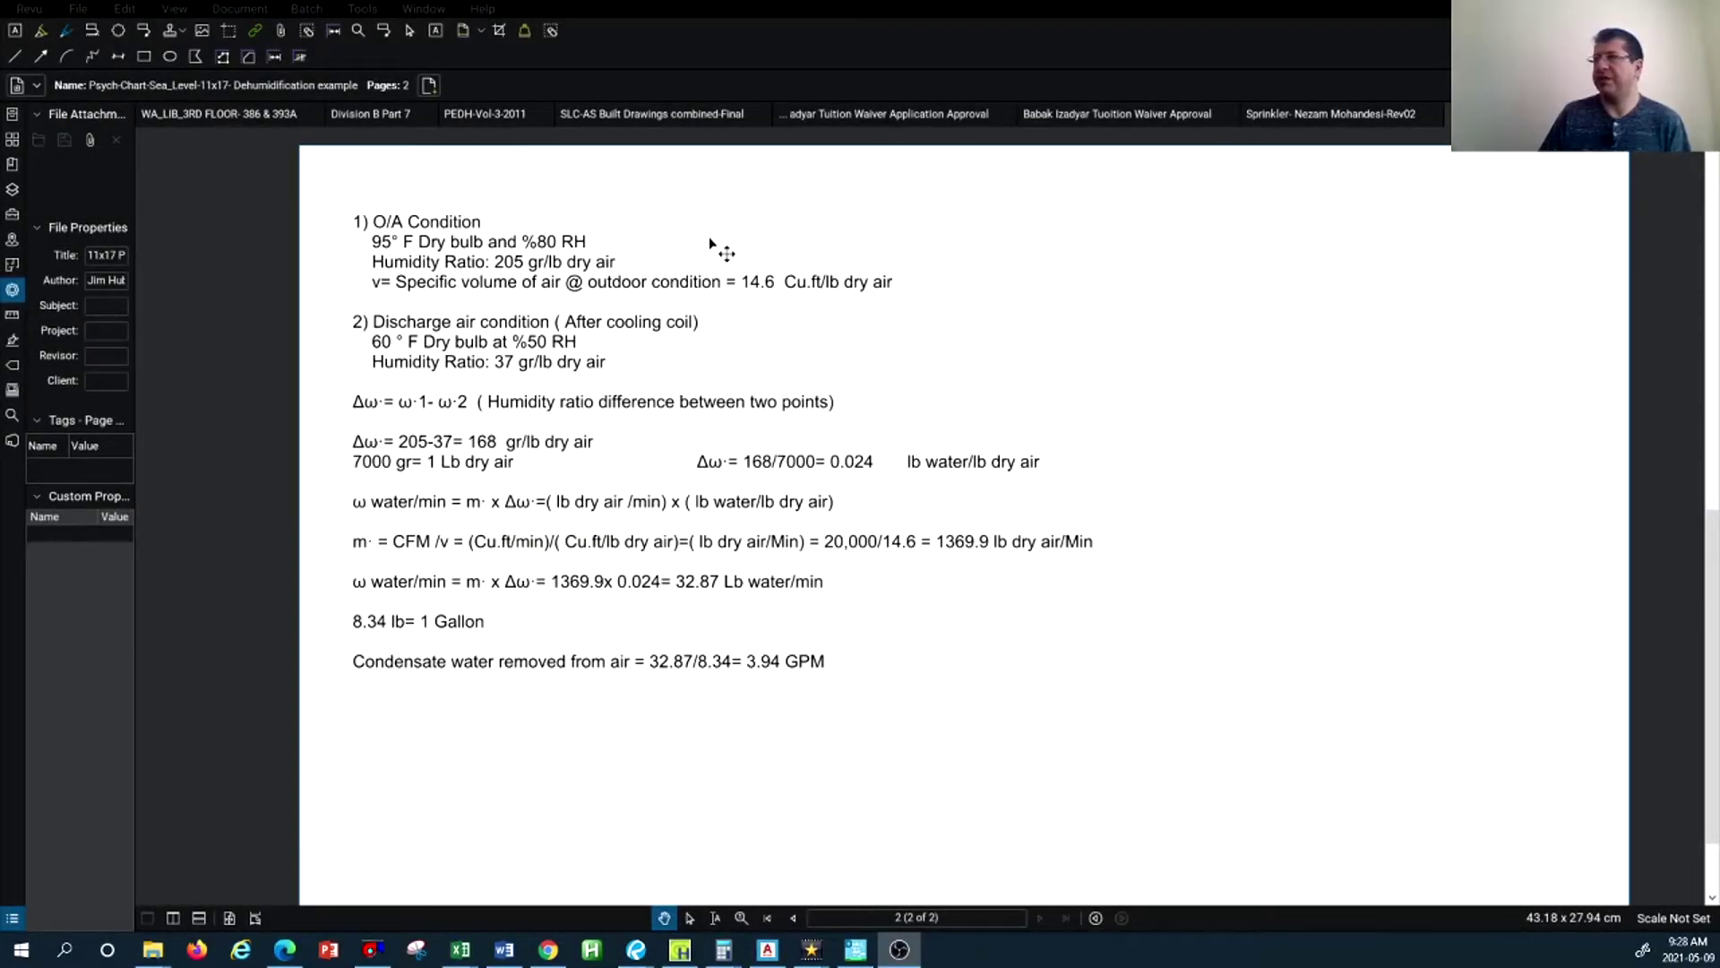
Select the page-2 calculation text box and zoom in to read its 168 gr/lb ÷ 7000 line
click(589, 212)
click(625, 213)
scroll(509, 232, up, 1)
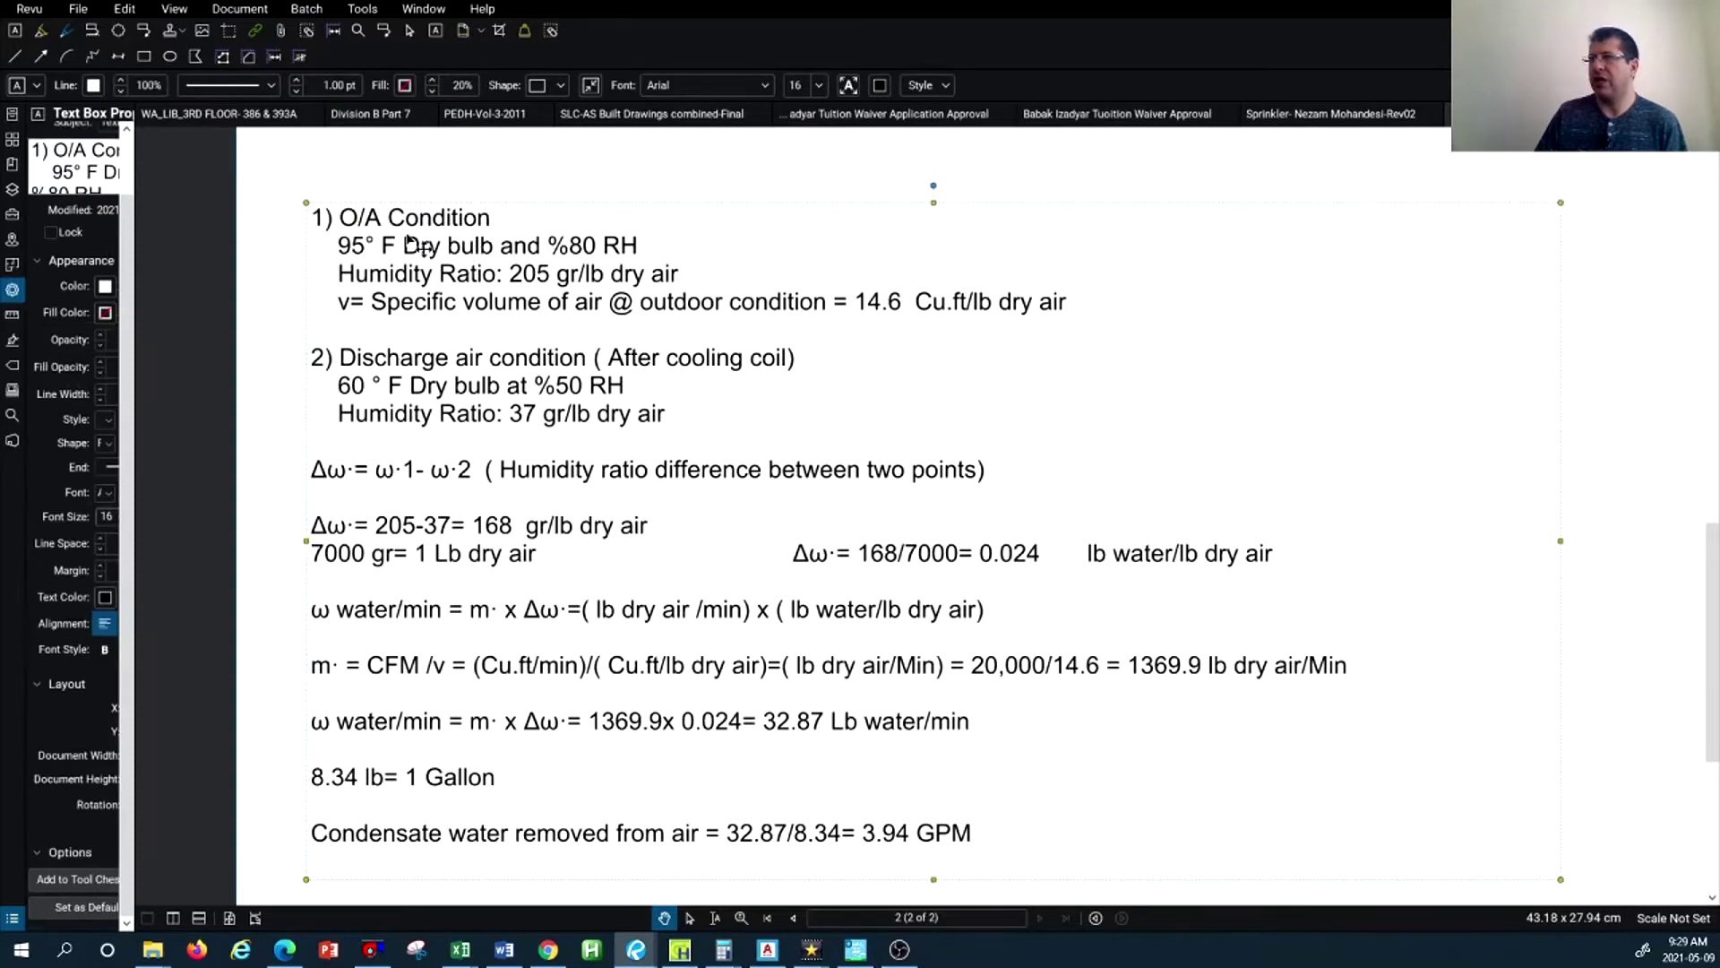
scroll(502, 283, up, 1)
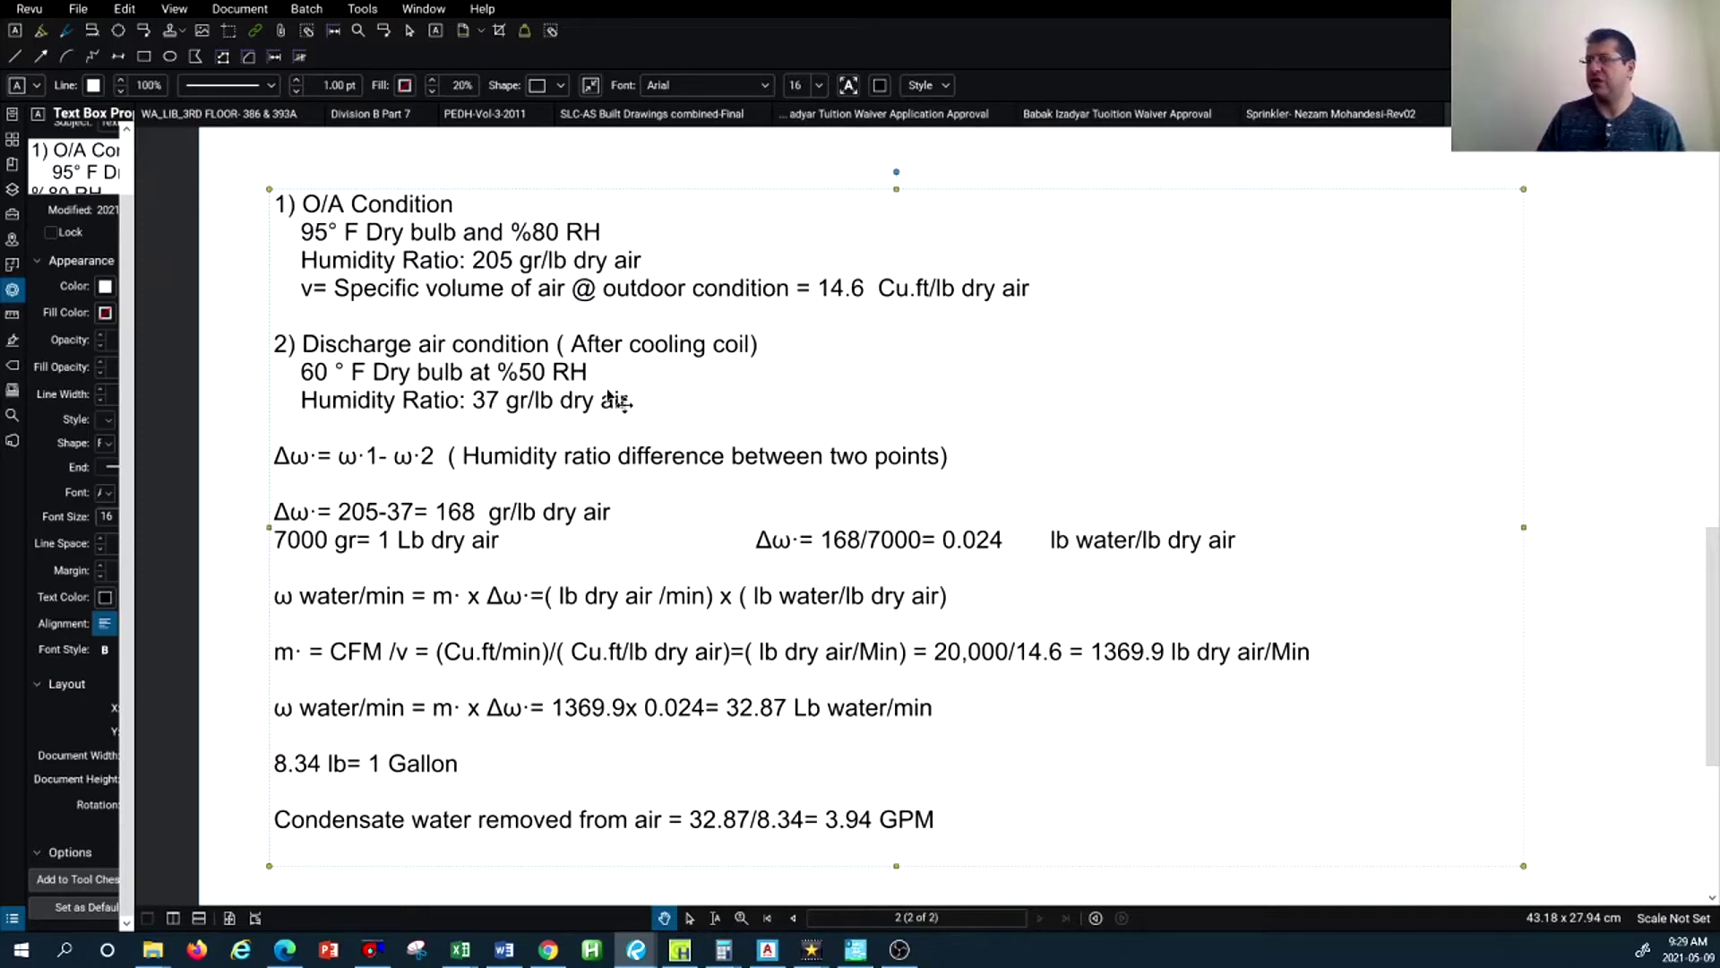
scroll(618, 401, down, 1)
scroll(401, 482, up, 1)
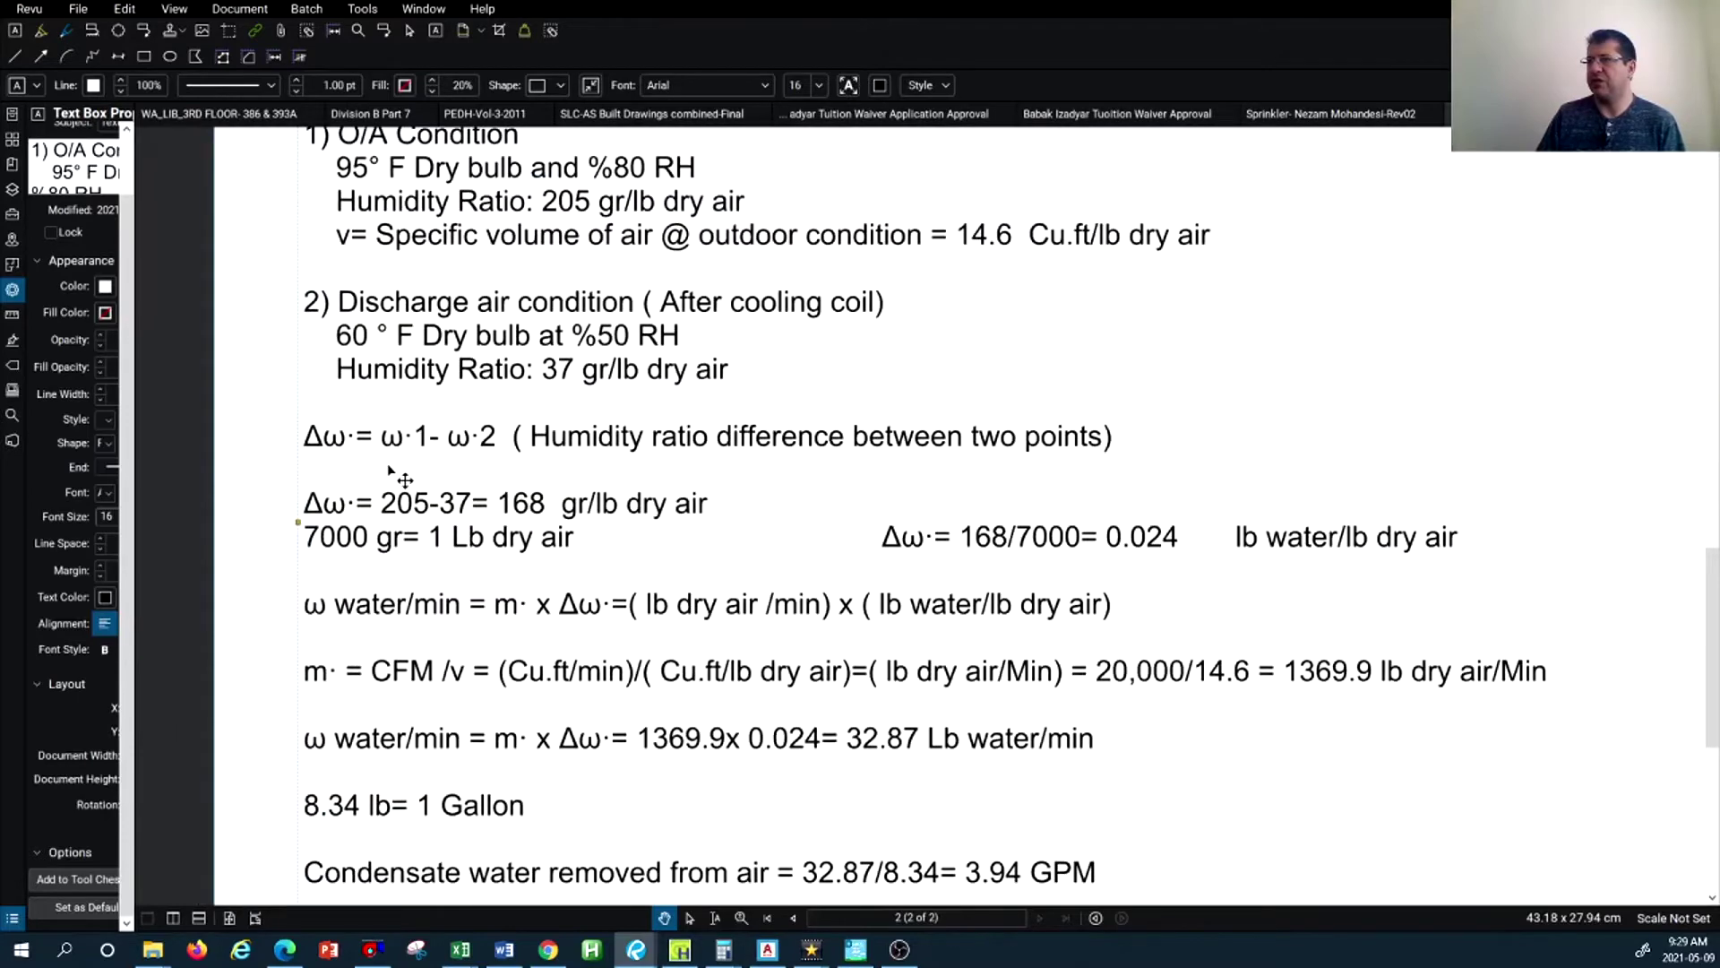
scroll(401, 480, down, 1)
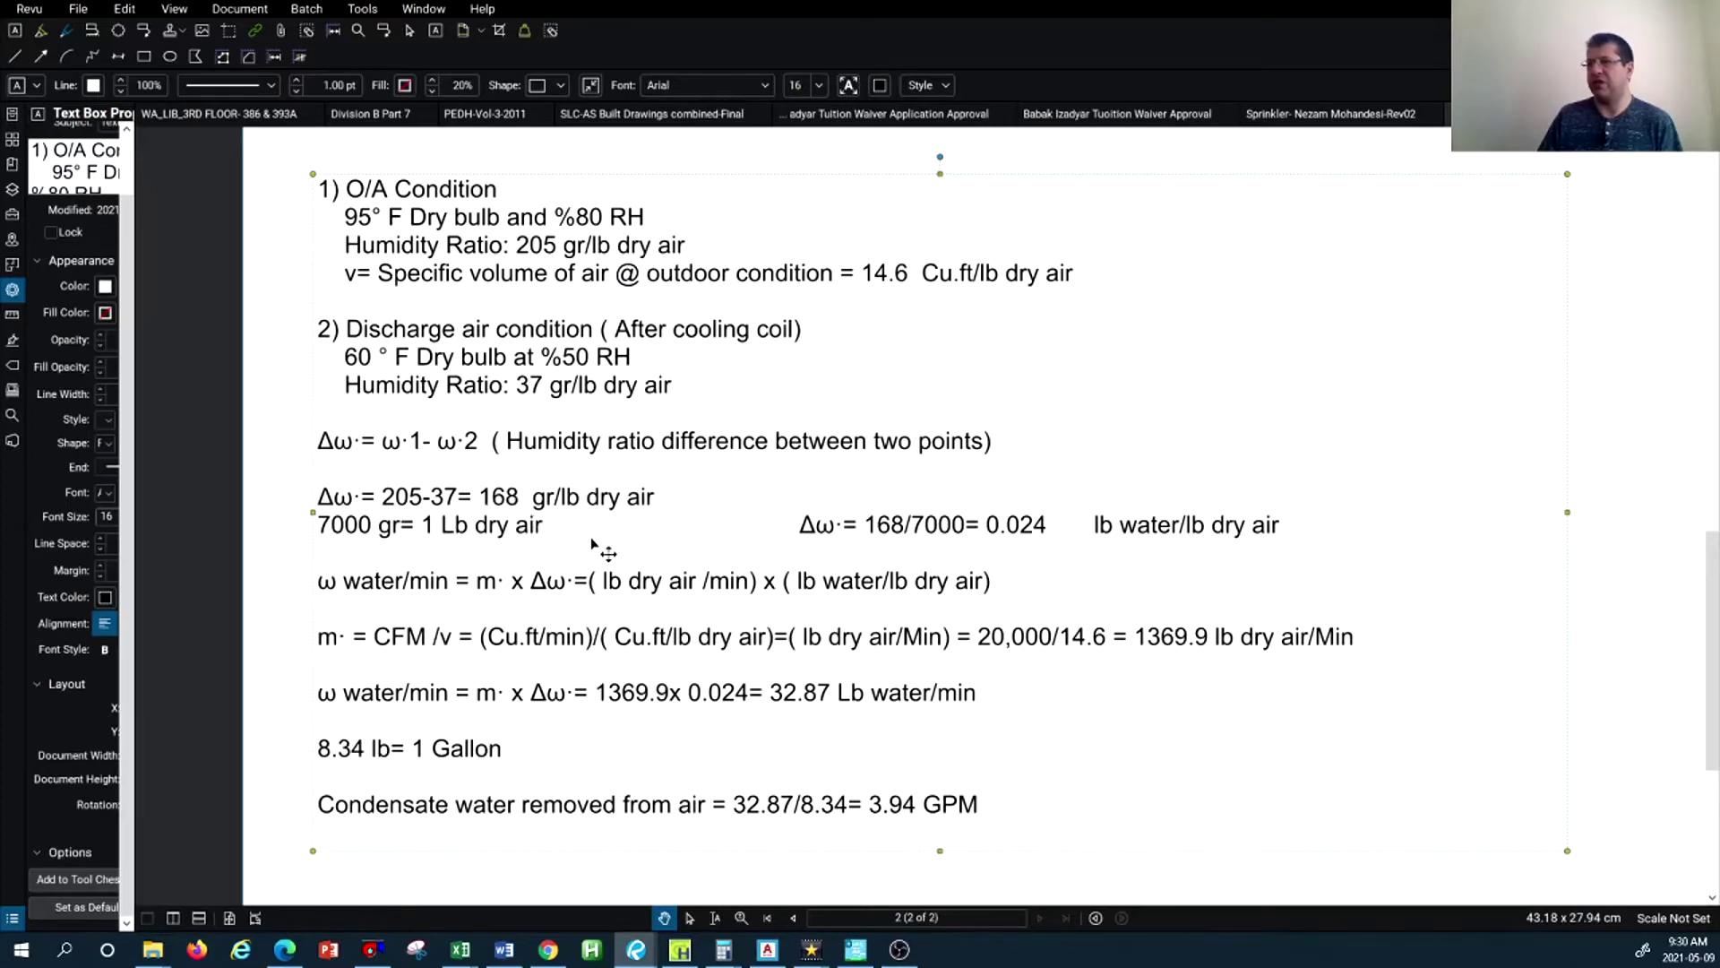
Replace 'dry air' with 'water' in the '7000 gr= 1 Lb' conversion line
double_click(517, 535)
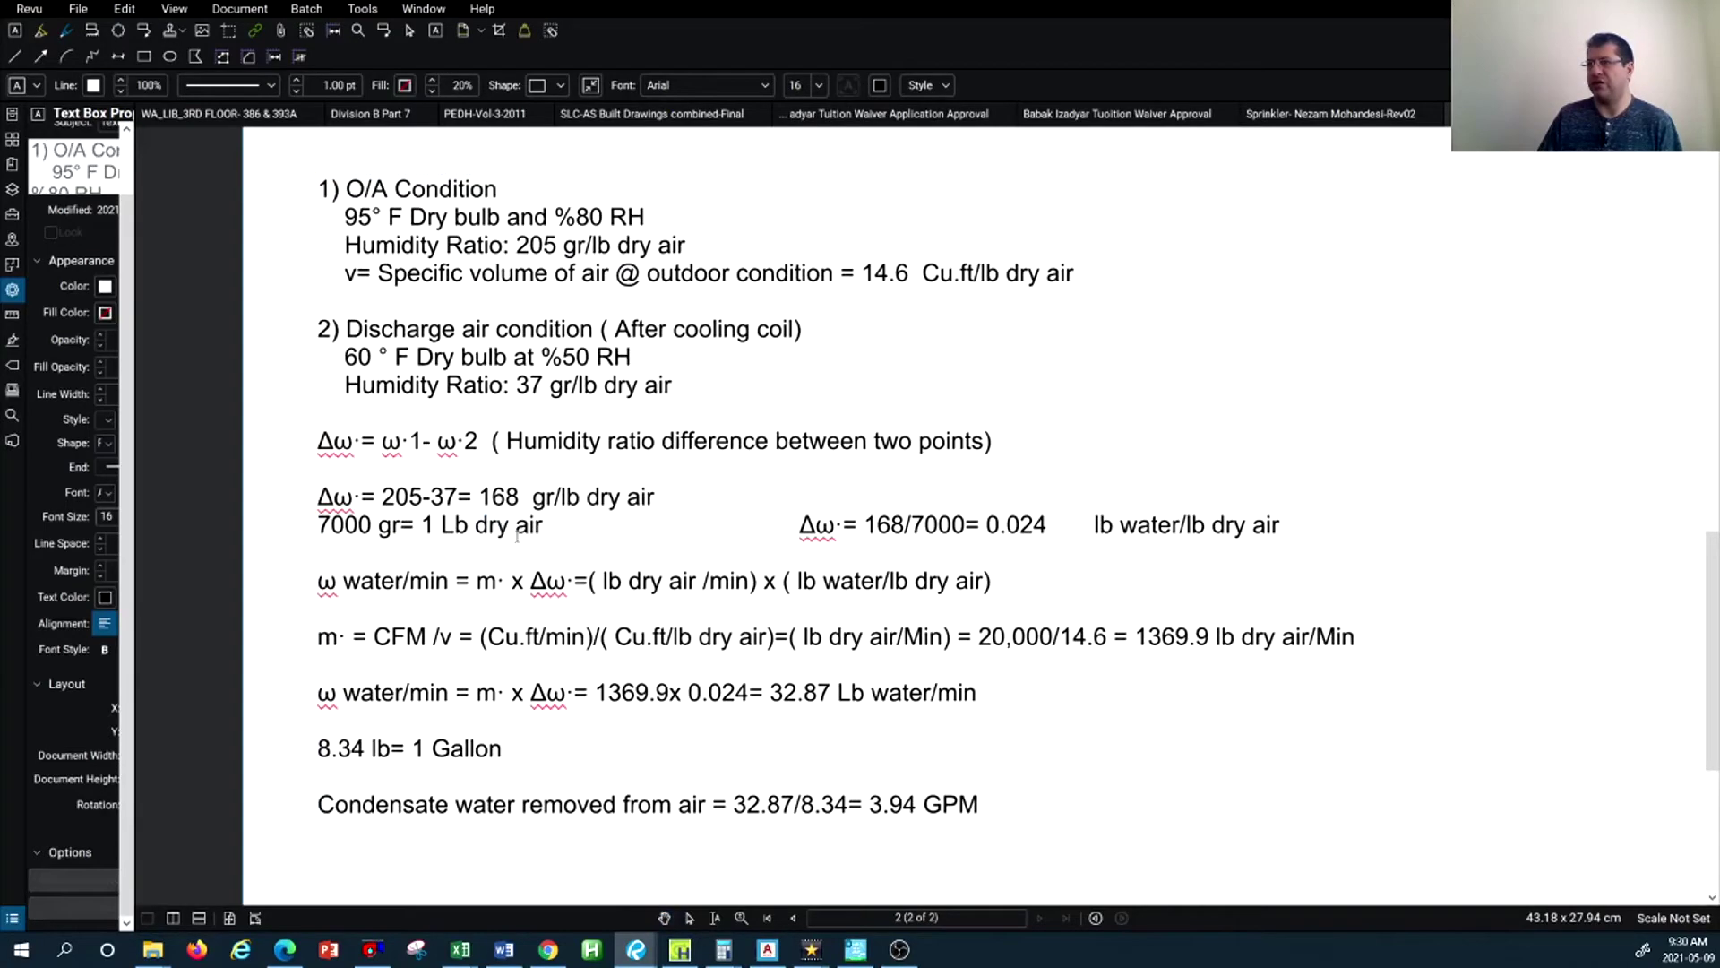
mouse_move(517, 528)
mouse_down()
mouse_move(556, 529)
mouse_move(475, 526)
mouse_move(549, 526)
mouse_up()
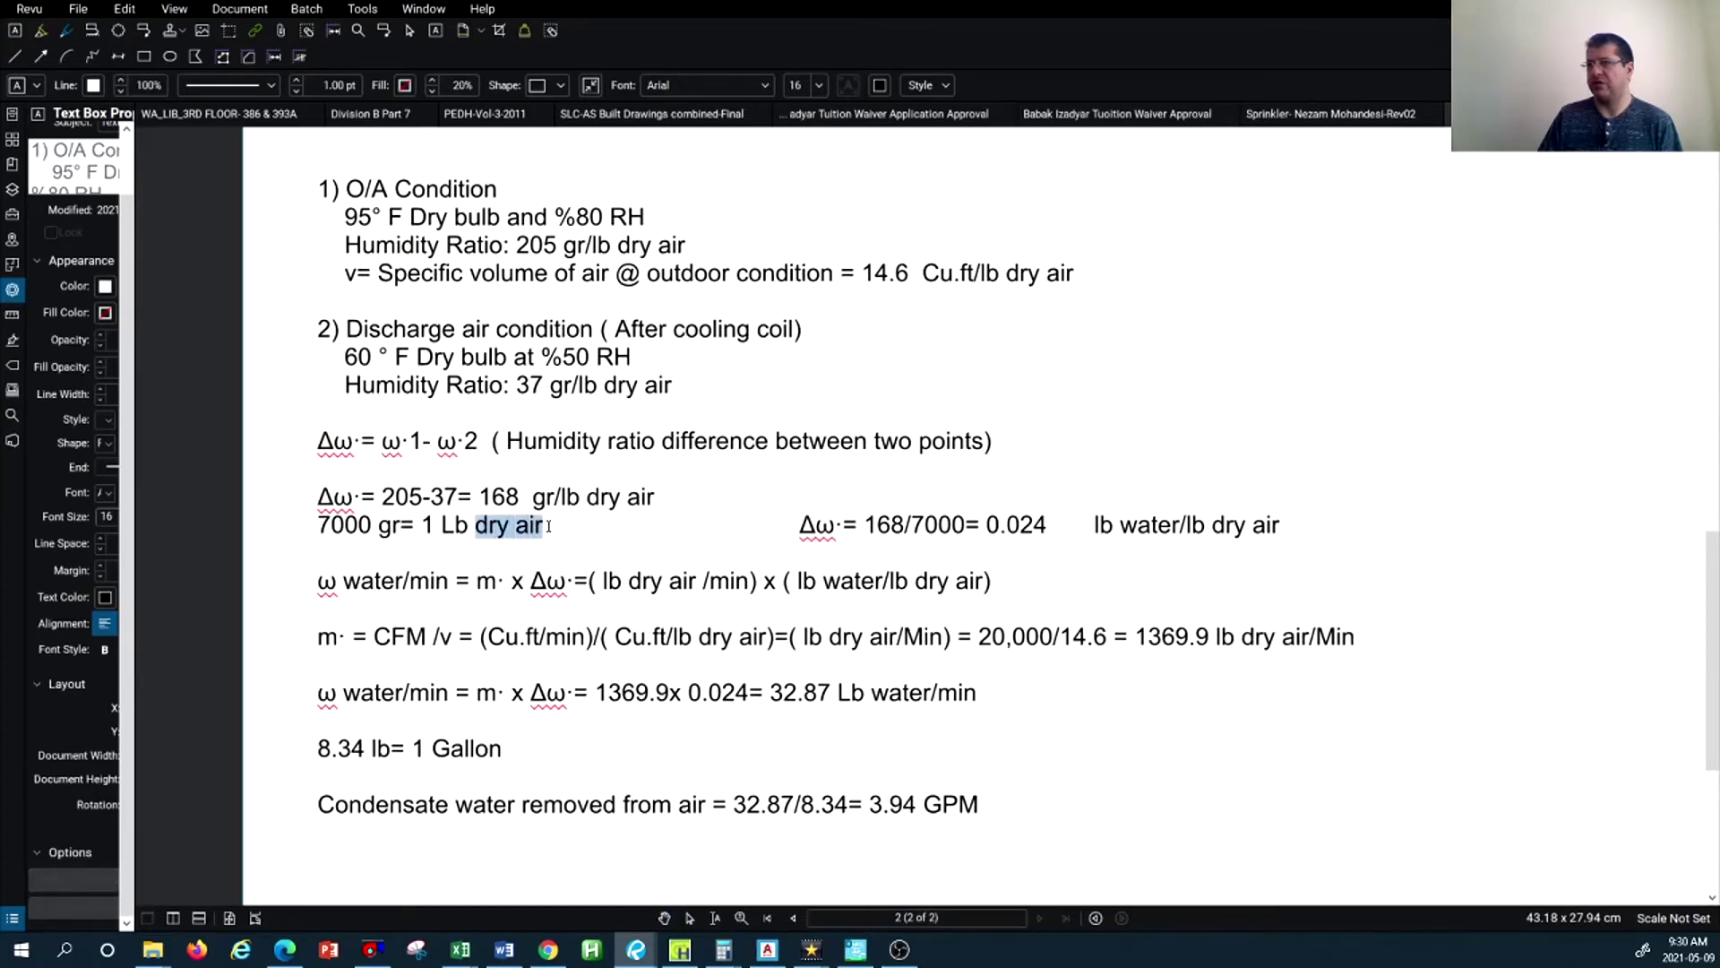
text(water)
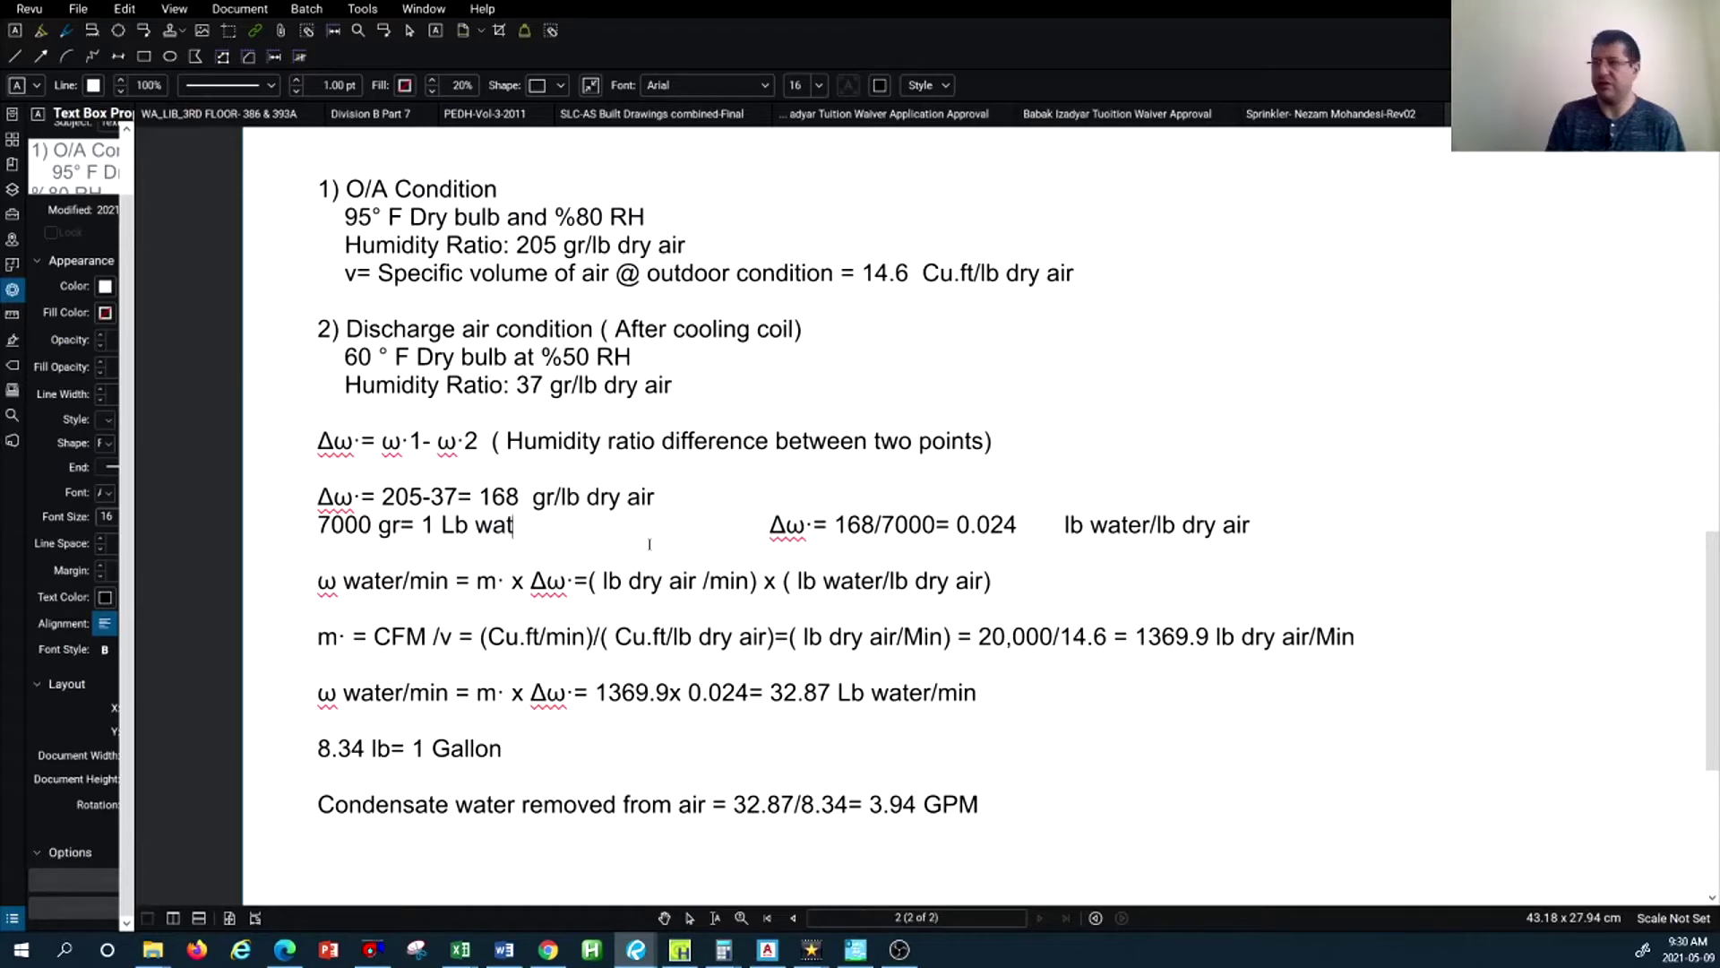